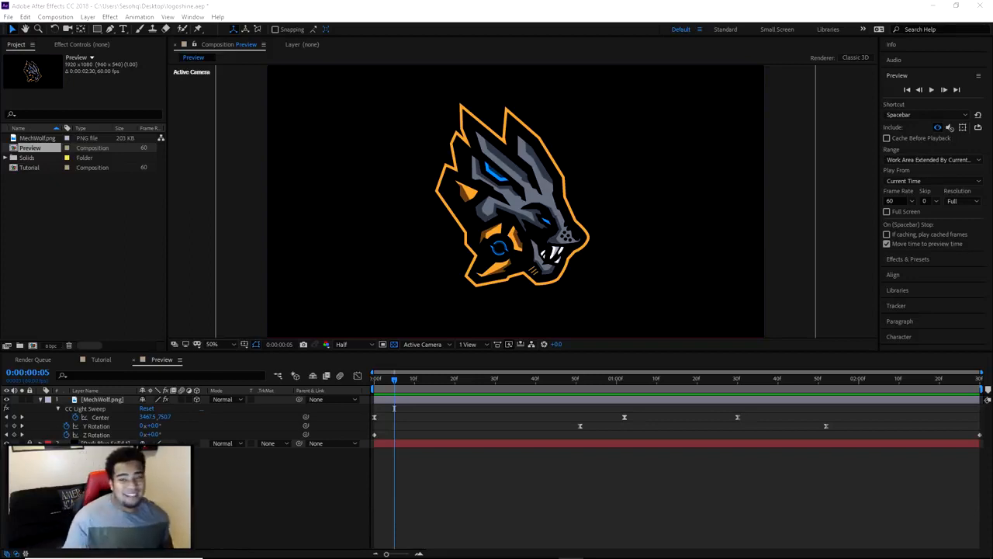
Play back and scrub through the finished logo animation in the Preview composition
key("space")
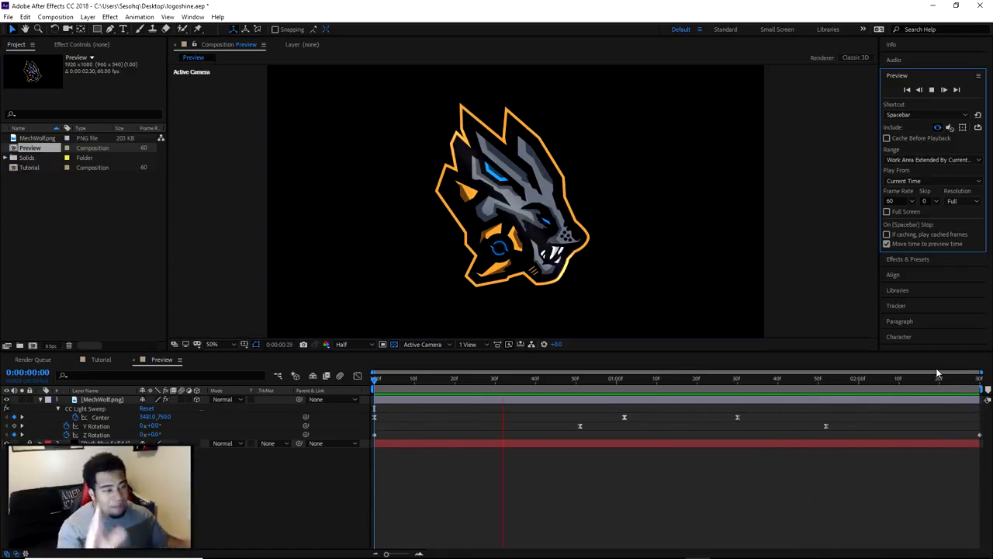
mouse_move(512, 382)
left_mouse_down()
mouse_move(417, 388)
mouse_move(443, 404)
mouse_move(615, 410)
mouse_move(642, 398)
mouse_move(811, 416)
left_mouse_up()
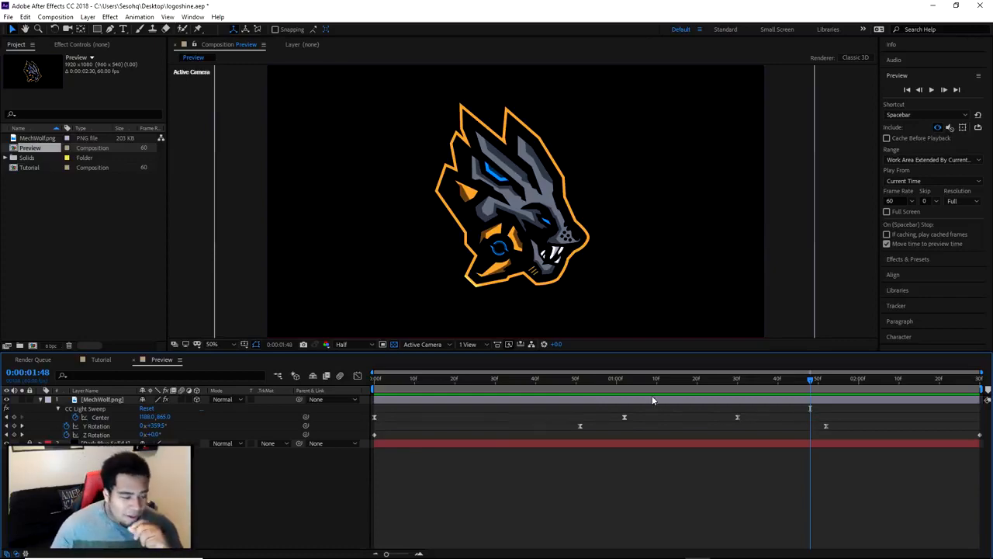
left_click_drag(666, 383, 423, 393)
Add MechWolf.png as a layer in the Tutorial composition
left_click(102, 359)
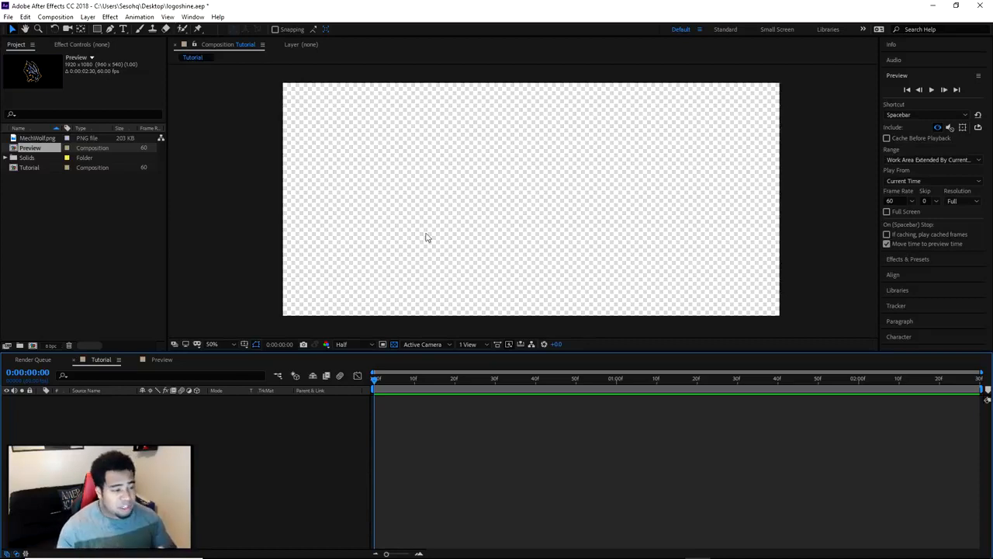
left_click(35, 138)
left_click_drag(33, 140, 126, 426)
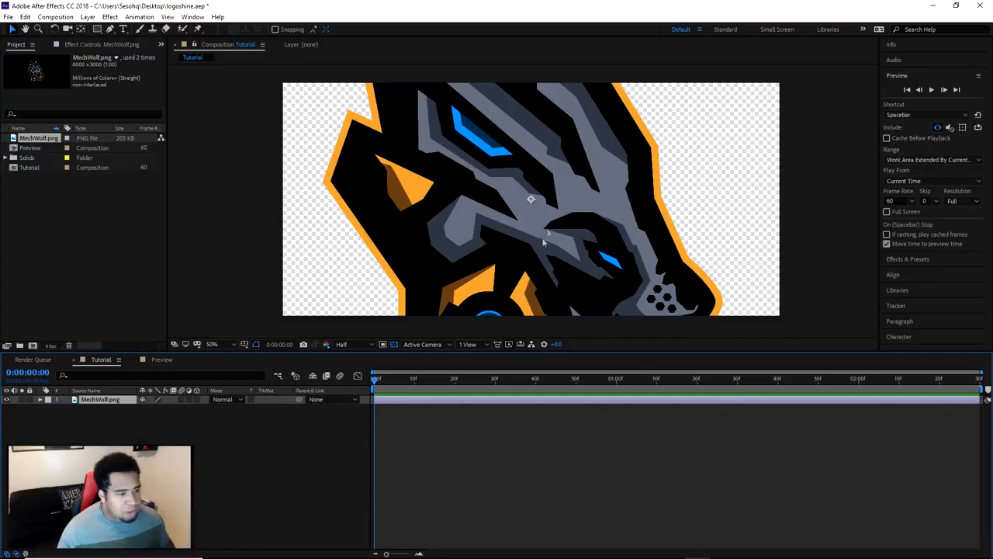
Scale down the MechWolf.png layer until the whole wolf logo fits inside the frame with margin above and below
scroll(544, 243, "down", 4)
left_click_drag(737, 110, 664, 153)
scroll(603, 187, "up", 4)
scroll(670, 157, "down", 2)
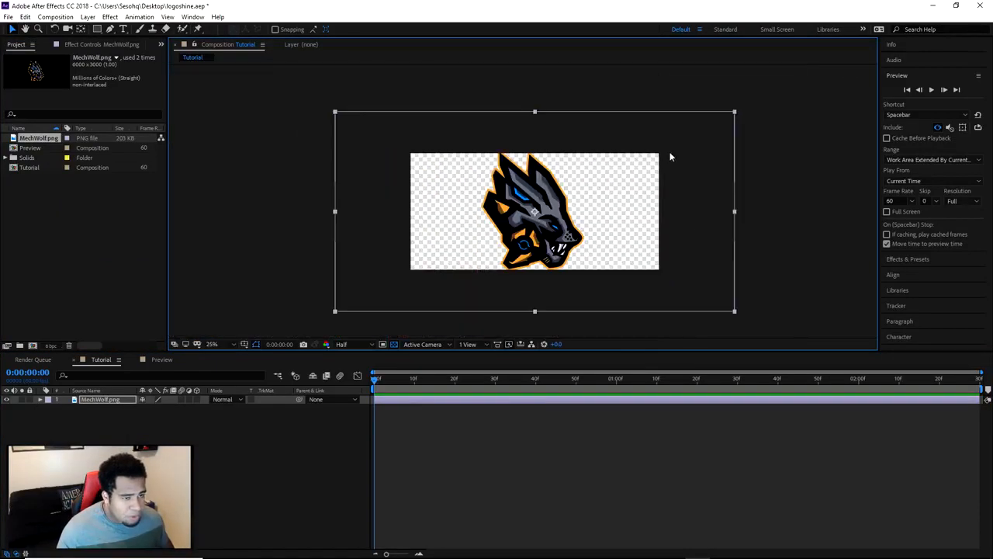
left_click_drag(734, 113, 682, 140)
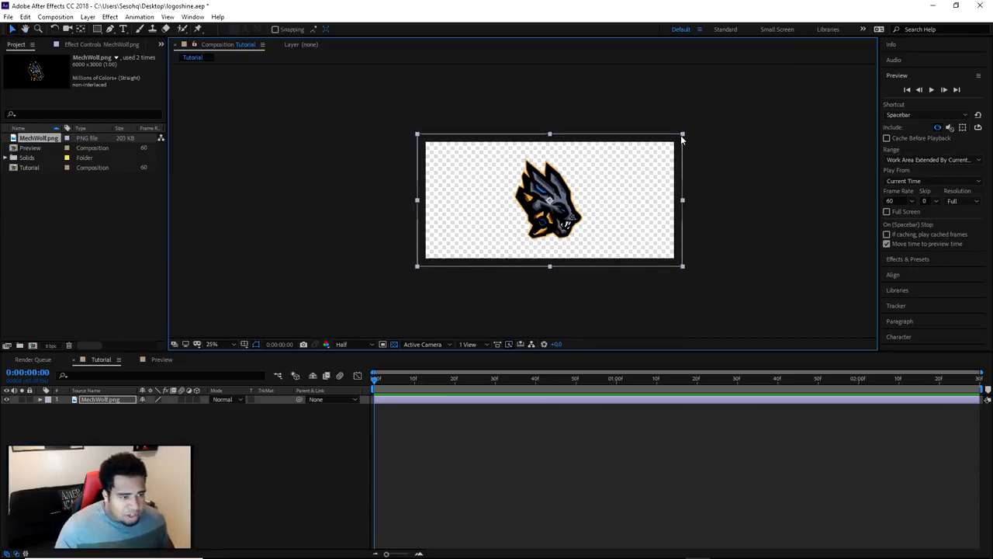
left_click(681, 140)
scroll(624, 159, "up", 3)
scroll(595, 172, "down", 3)
left_click_drag(558, 213, 554, 234)
left_click(532, 207)
scroll(530, 208, "up", 3)
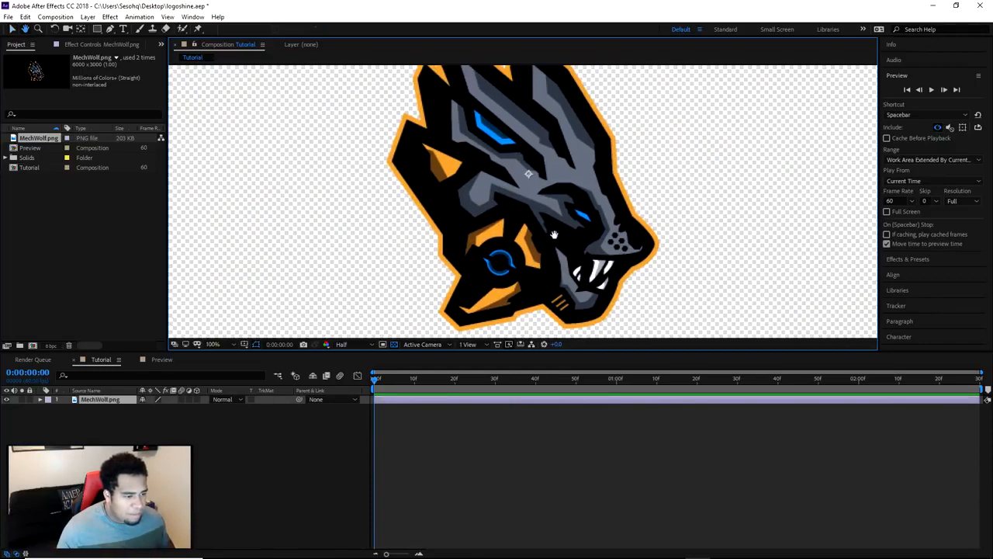
scroll(554, 234, "down", 3)
left_click(730, 221)
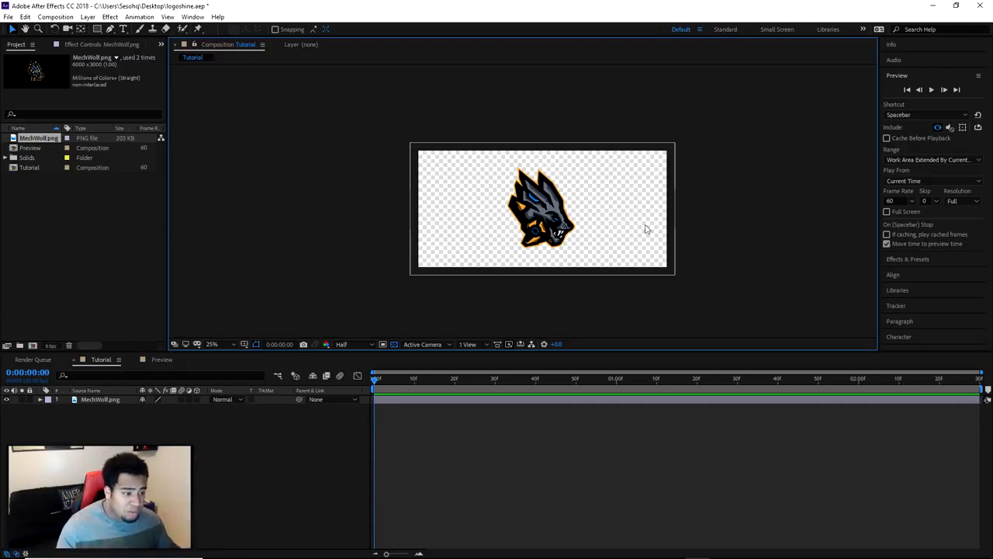
Create a 1920 × 900 px solid with its color sampled from the black of the wolf logo
right_click(275, 428)
mouse_move(314, 436)
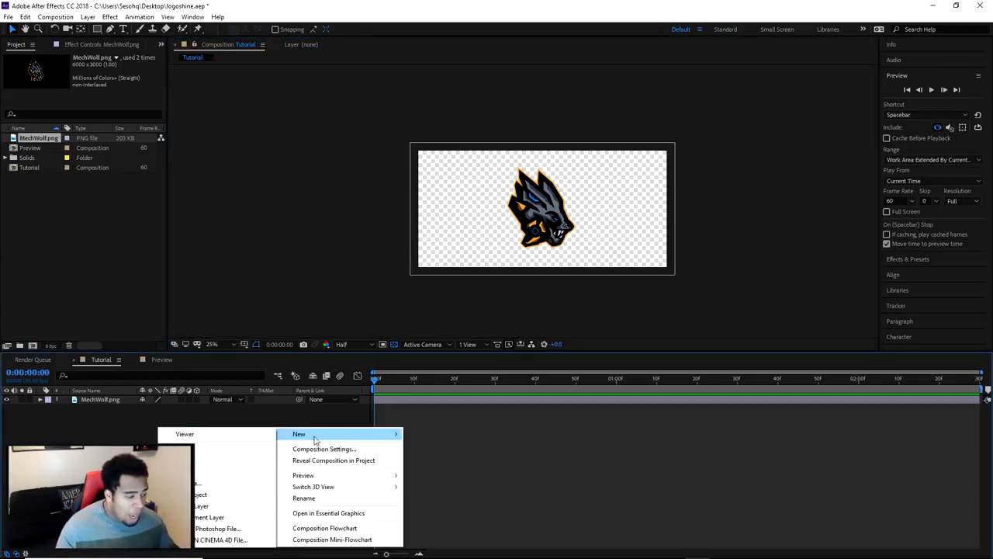
left_click(232, 460)
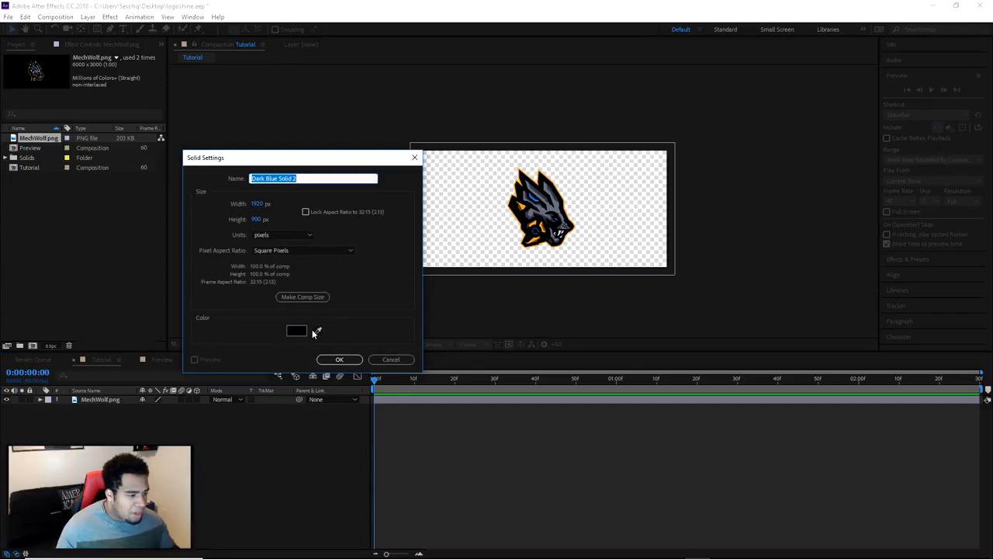
left_click(318, 330)
left_click(518, 227)
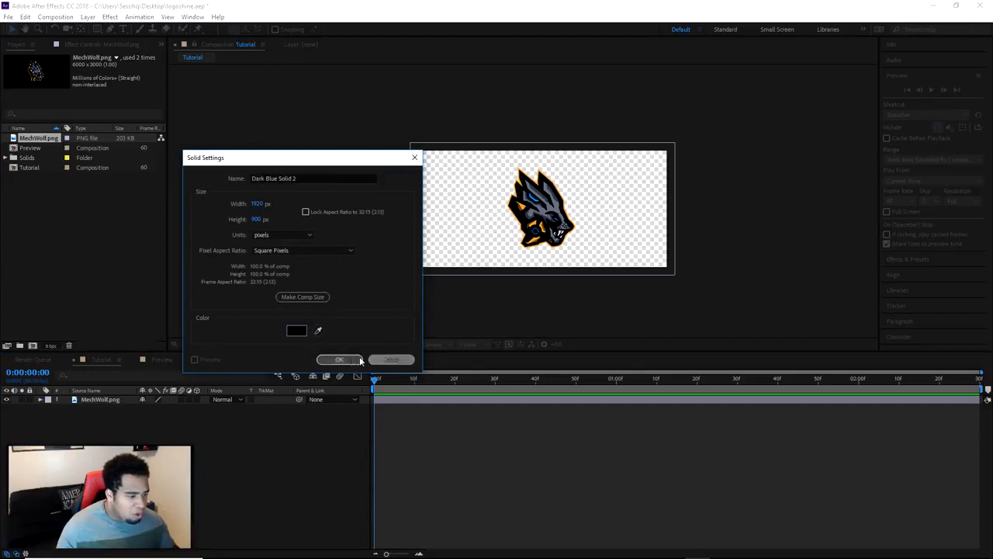
left_click(339, 359)
Place the solid beneath the MechWolf.png layer as a background and lock it
left_click_drag(118, 400, 116, 411)
scroll(585, 287, "up", 2)
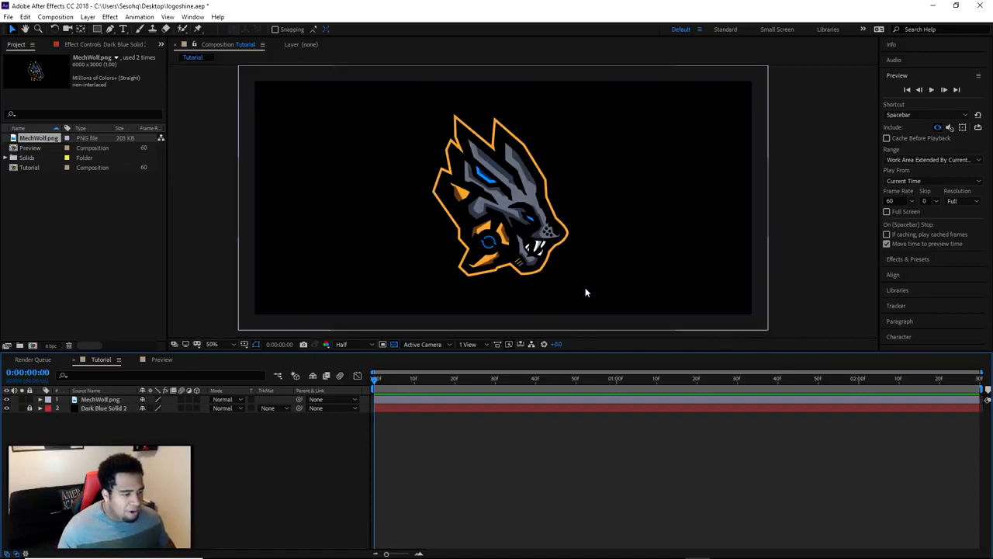
key("v")
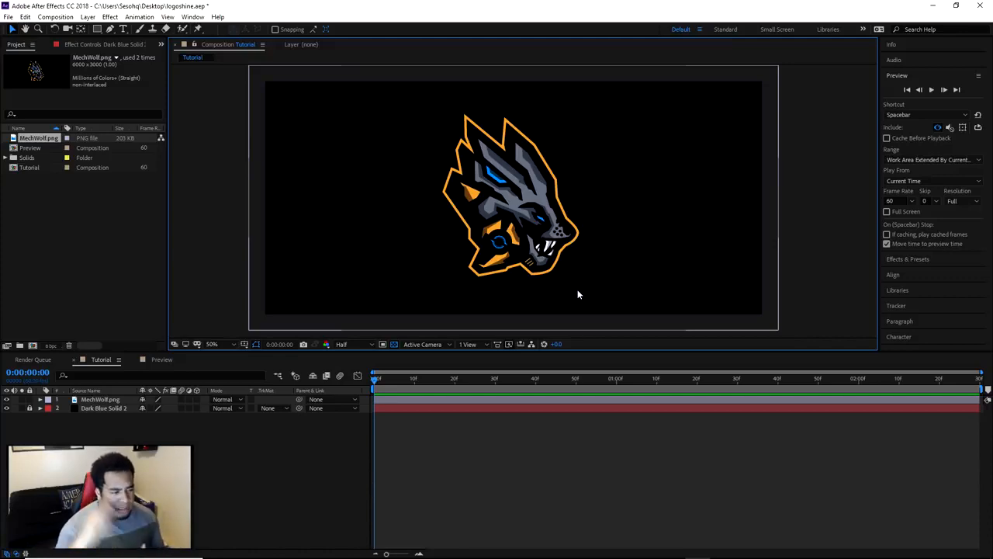
Find the CC Light Sweep effect by searching for "cc light" and apply it to the MechWolf.png layer
left_click(101, 398)
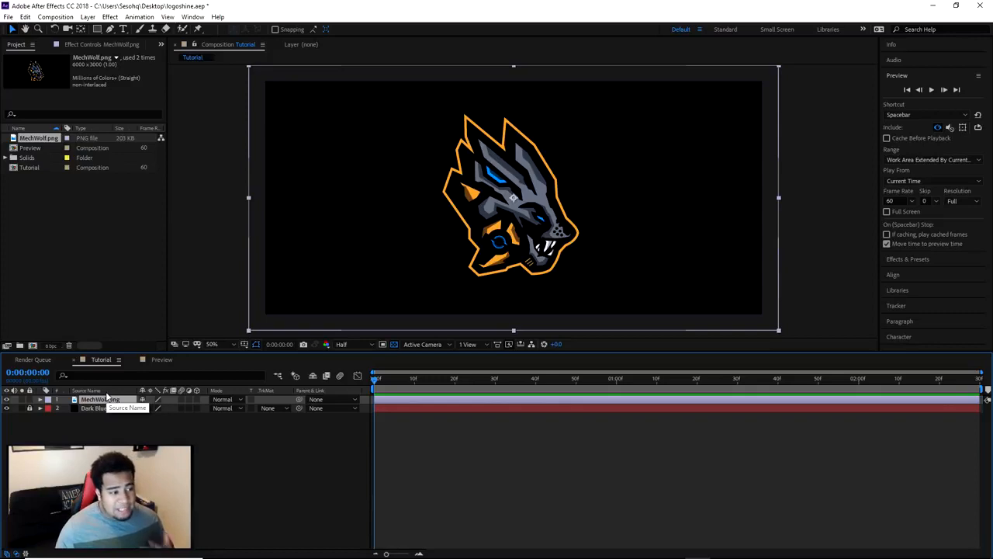
left_click(907, 259)
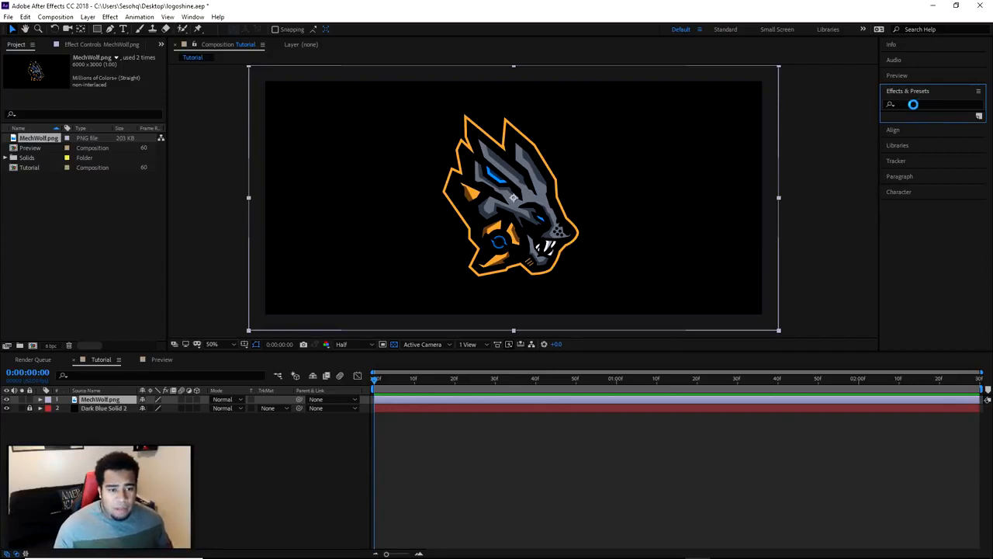
left_click(900, 102)
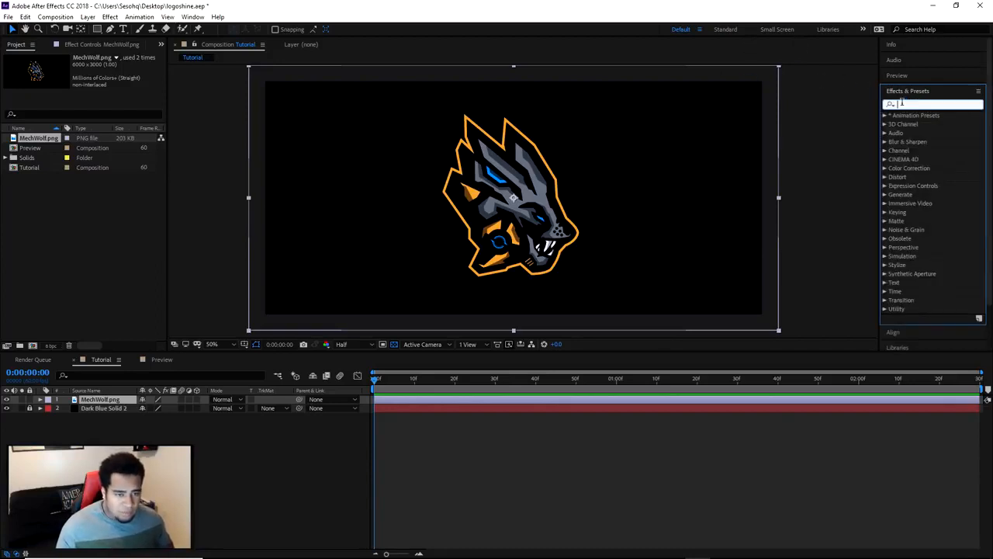
type("cc")
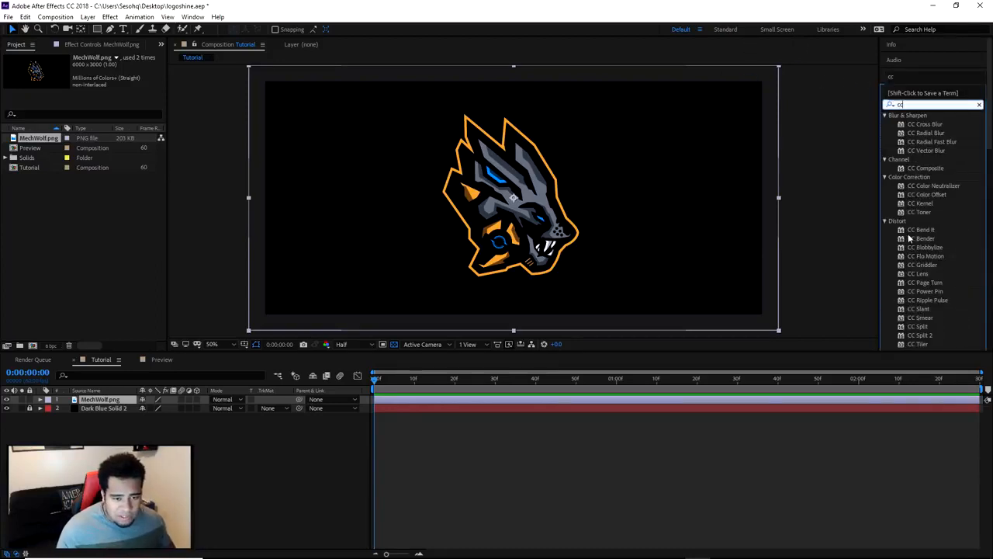
scroll(911, 325, "down", 1)
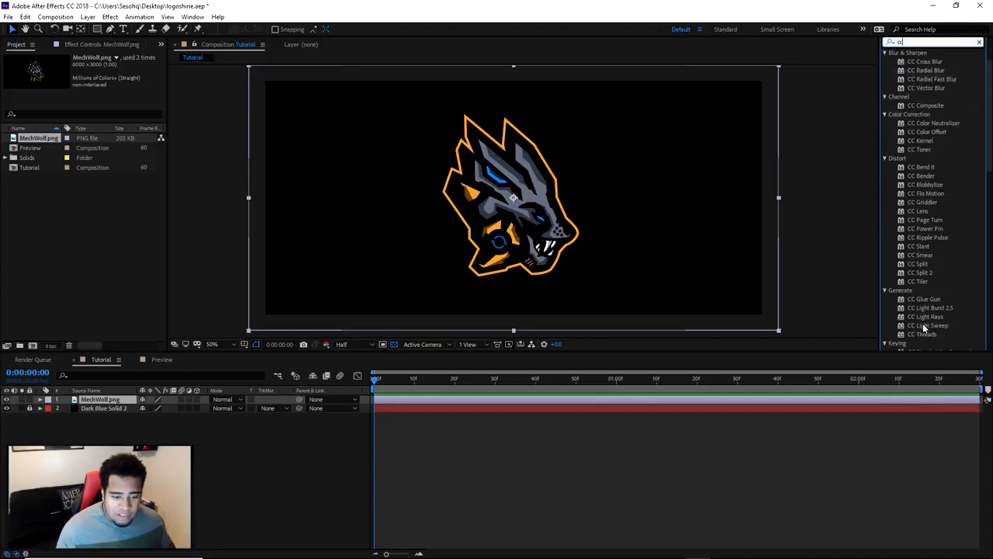
left_click(935, 326)
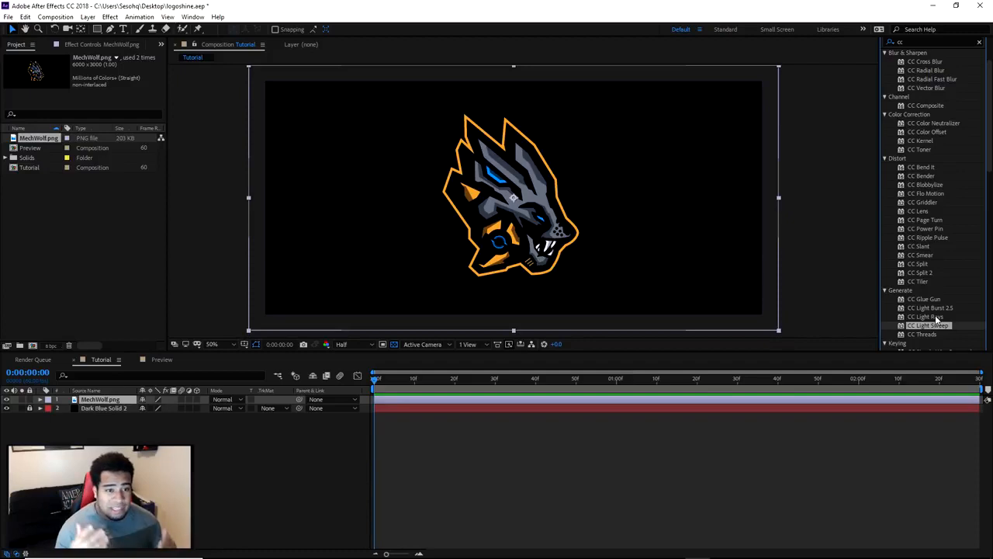
scroll(935, 315, "up", 2)
left_click(914, 103)
type("light")
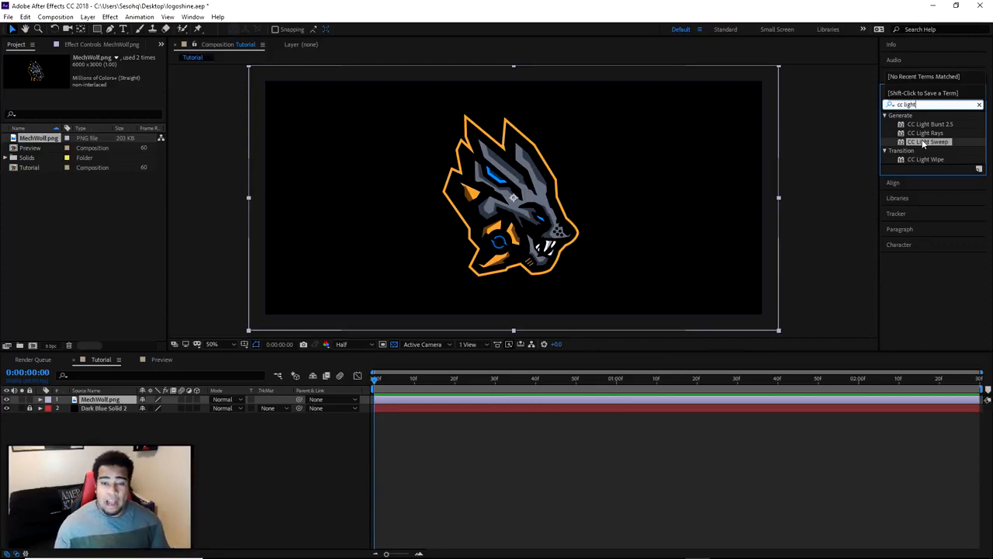
left_click_drag(924, 142, 114, 399)
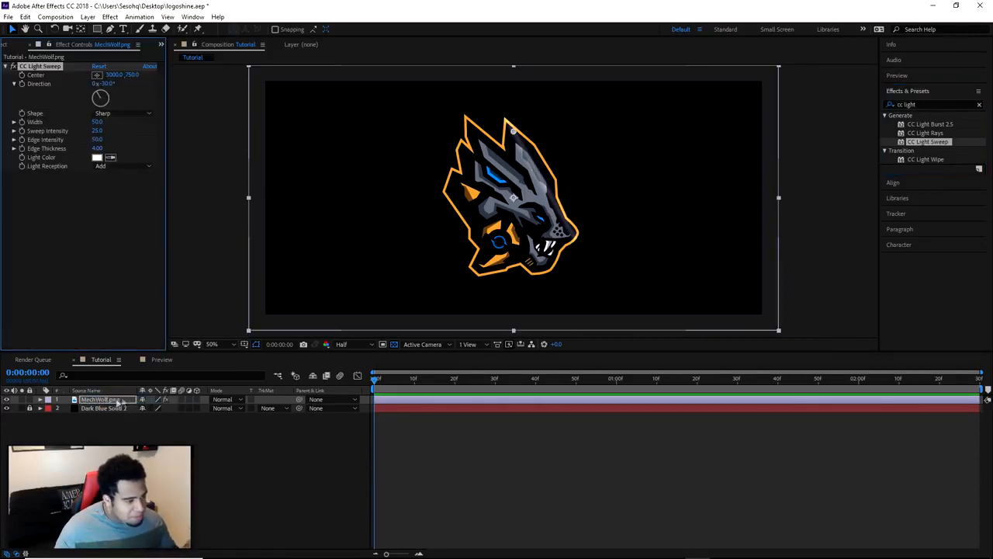
Set the composition viewer's resolution to Full
key("period")
key("period")
scroll(599, 287, "down", 1)
mouse_move(601, 285)
left_mouse_down()
mouse_move(617, 268)
mouse_move(616, 280)
left_mouse_up()
left_click(342, 345)
left_click(349, 369)
scroll(578, 264, "down", 1)
scroll(579, 261, "up", 1)
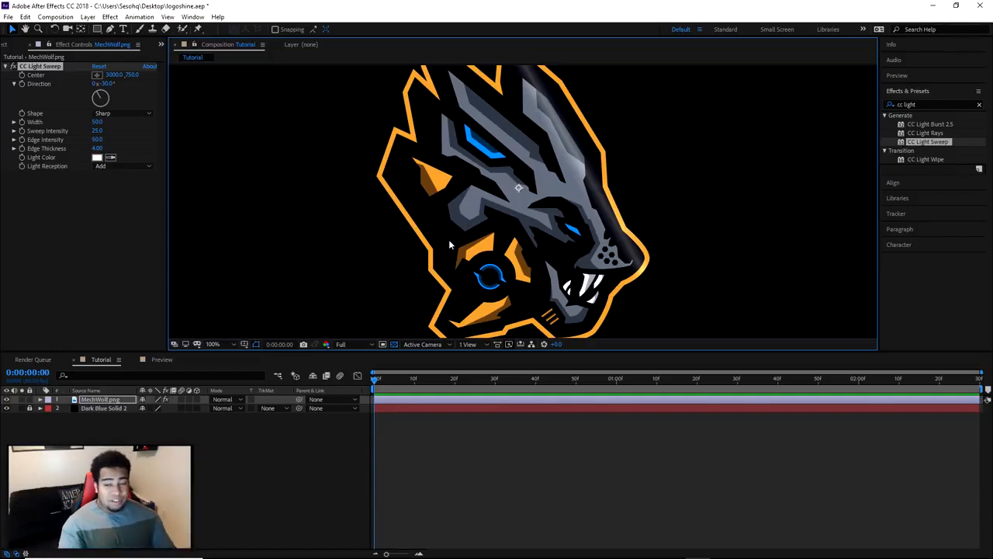
scroll(439, 232, "down", 2)
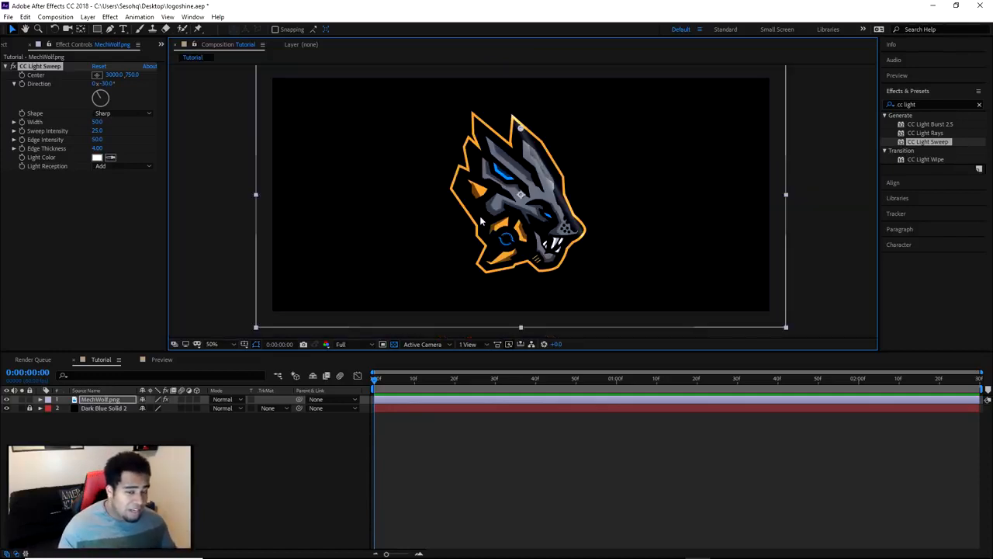
Keep the light sweep's shape at Sharp and examine its highlight up close along the wolf's head
left_click_drag(376, 380, 301, 380)
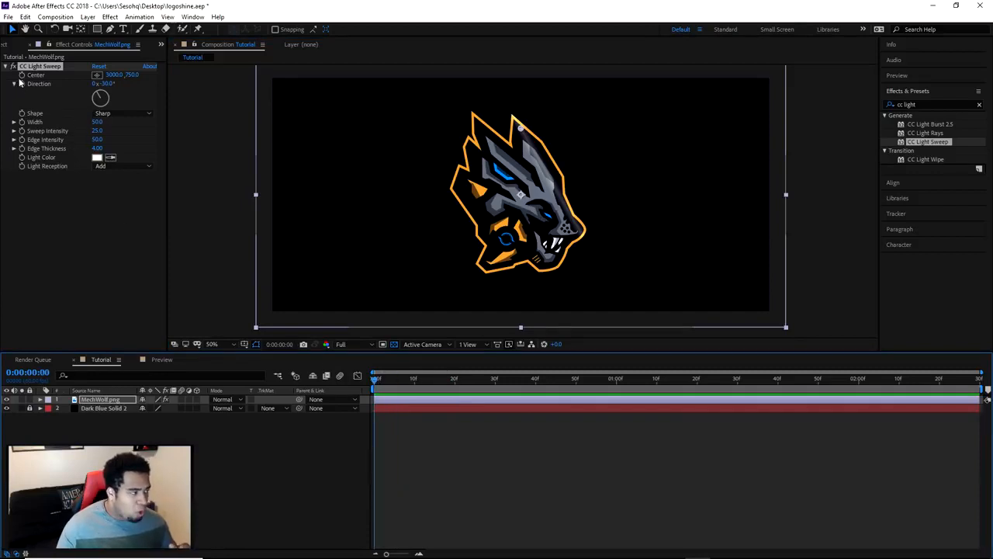
scroll(547, 191, "up", 5)
scroll(551, 189, "down", 2)
left_click(116, 114)
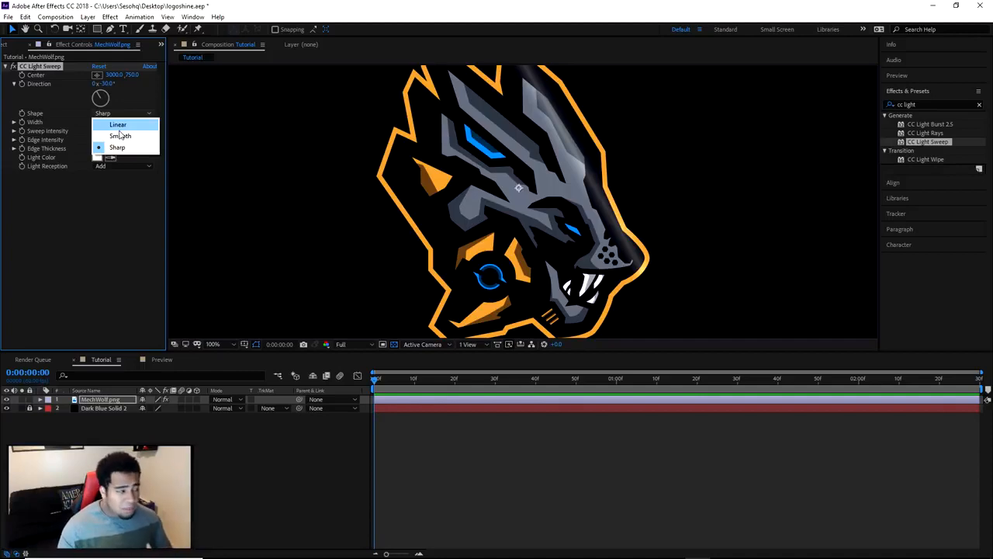
left_click(116, 147)
scroll(596, 193, "up", 2)
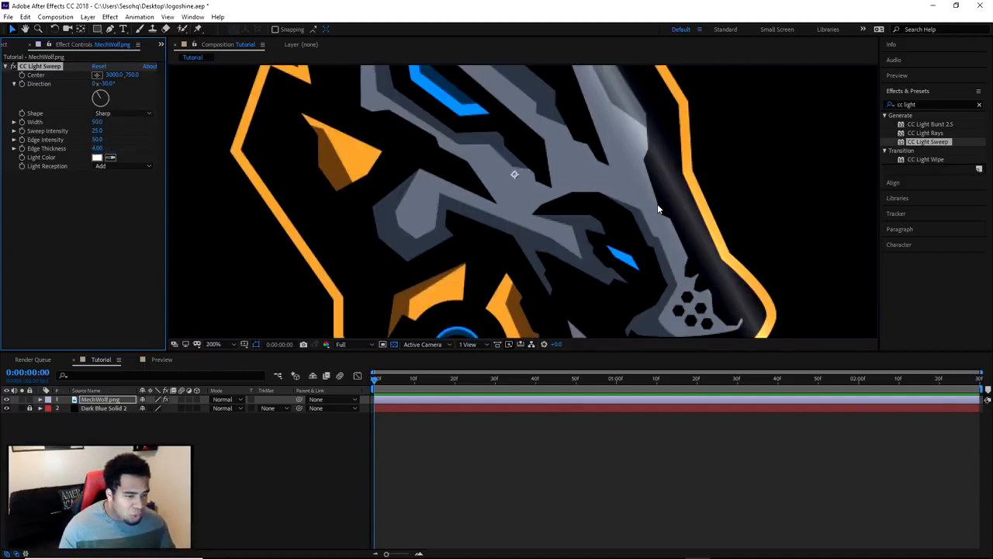
left_click_drag(665, 166, 627, 199)
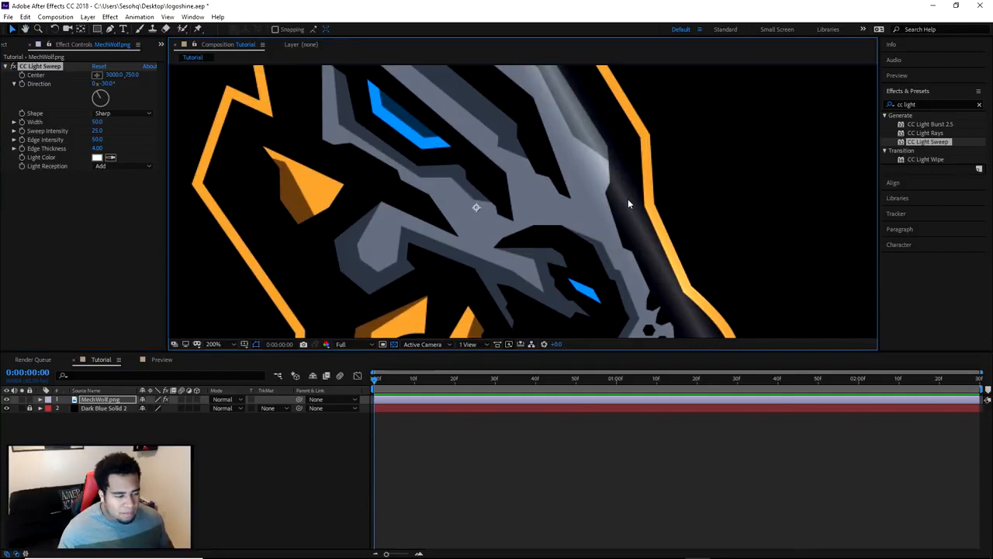
scroll(630, 198, "down", 2)
left_click_drag(630, 198, 600, 205)
scroll(643, 218, "up", 1)
Try the Smooth and Linear shapes for CC Light Sweep to compare the highlight on the logo
left_click(124, 114)
left_click(112, 133)
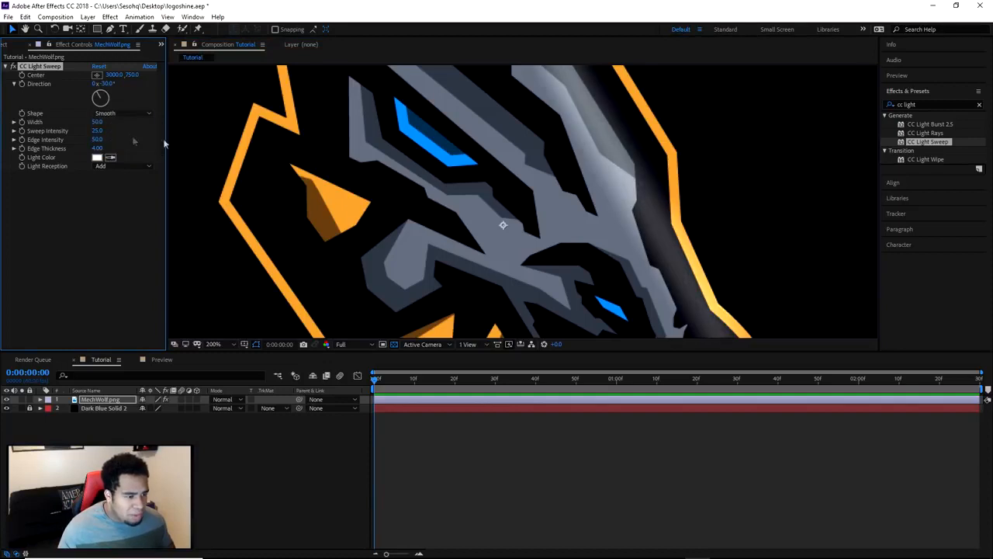
scroll(479, 178, "down", 2)
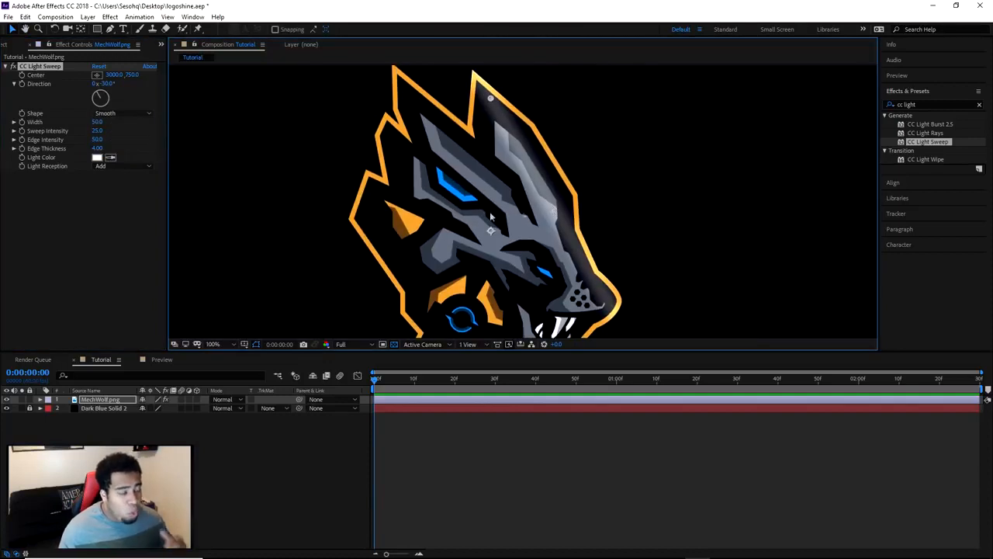
left_click(124, 113)
left_click(123, 126)
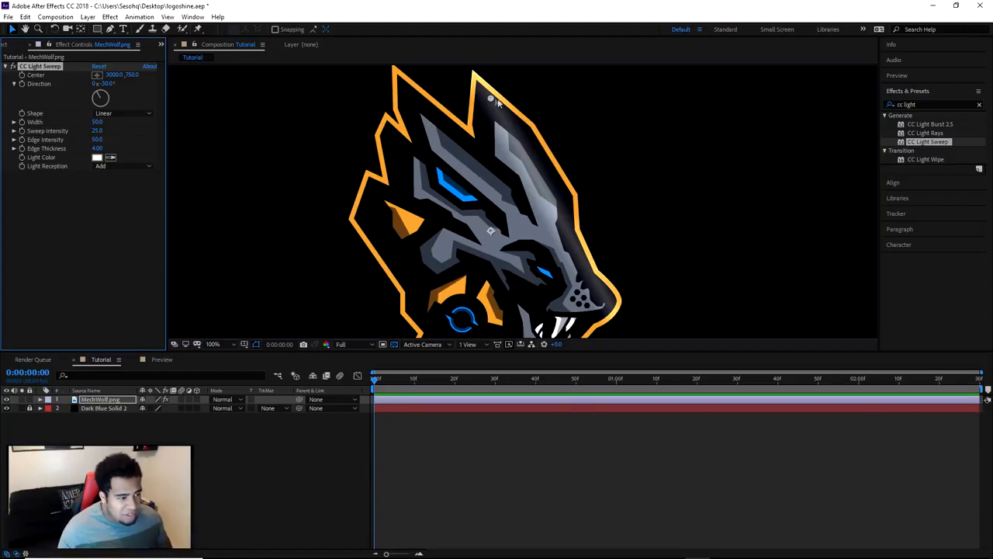
Set the CC Light Sweep shape to Smooth
left_click(132, 113)
left_click(120, 136)
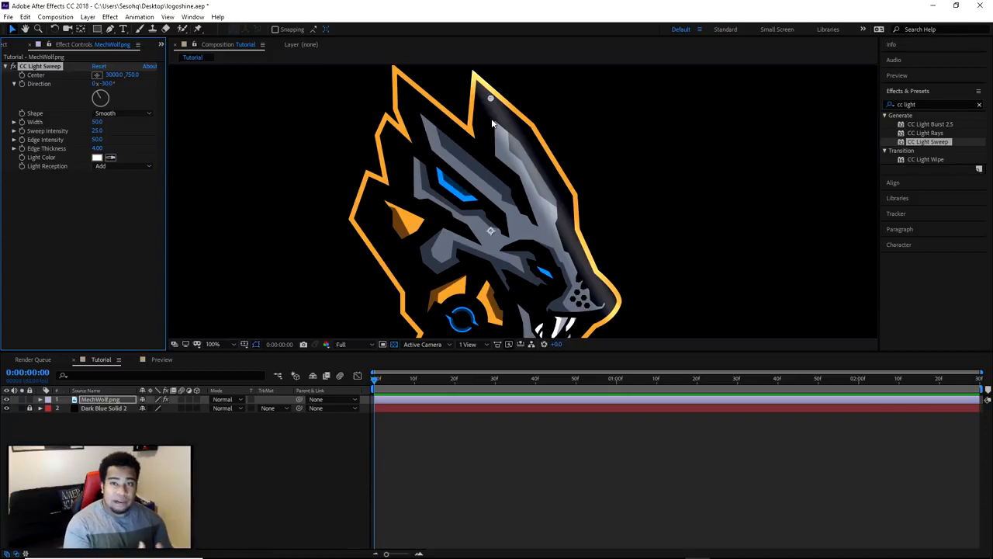
left_click(135, 117)
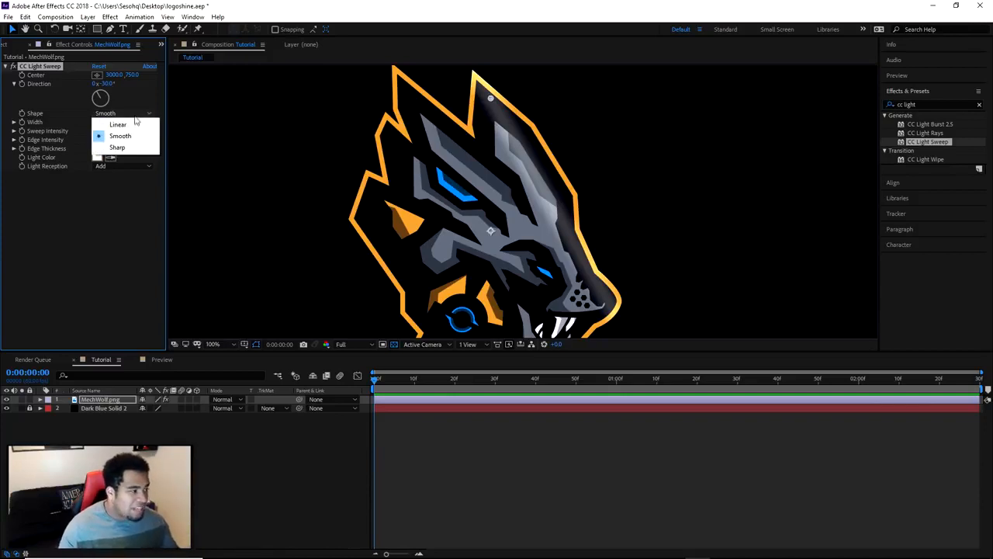
left_click(133, 136)
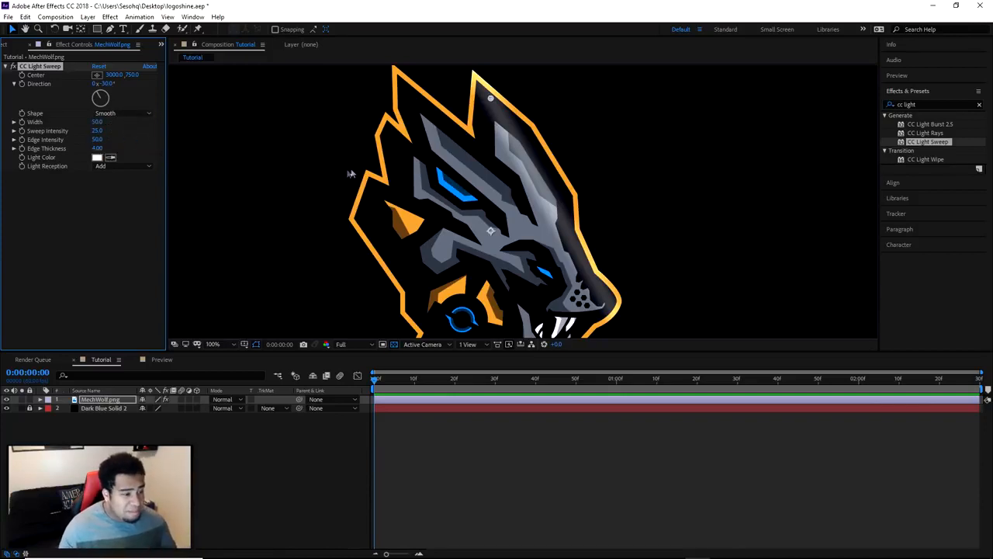
Try narrower CC Light Sweep widths of 2 and 32 on the logo
left_click_drag(96, 122, 70, 128)
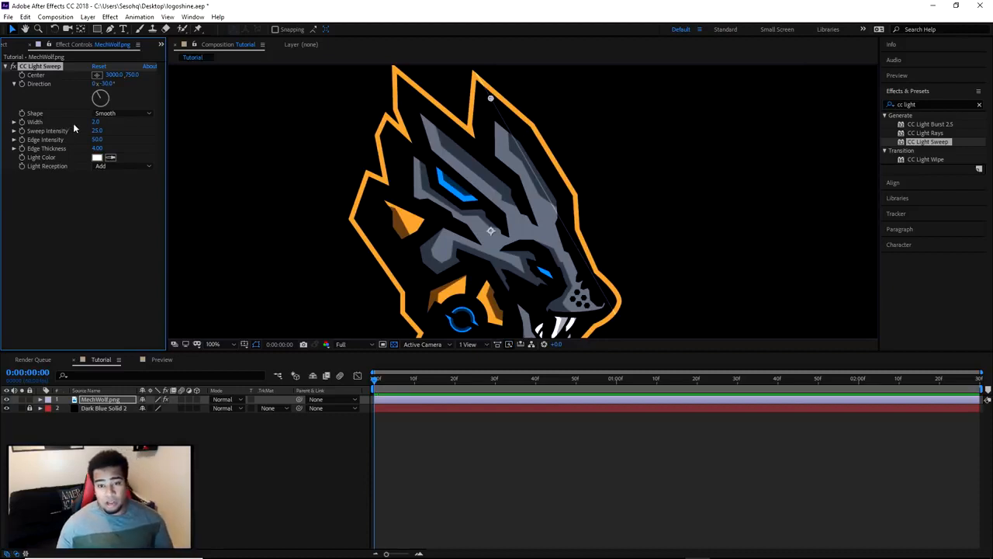
mouse_move(96, 123)
left_mouse_down()
mouse_move(121, 127)
mouse_move(87, 125)
left_mouse_up()
left_click(97, 123)
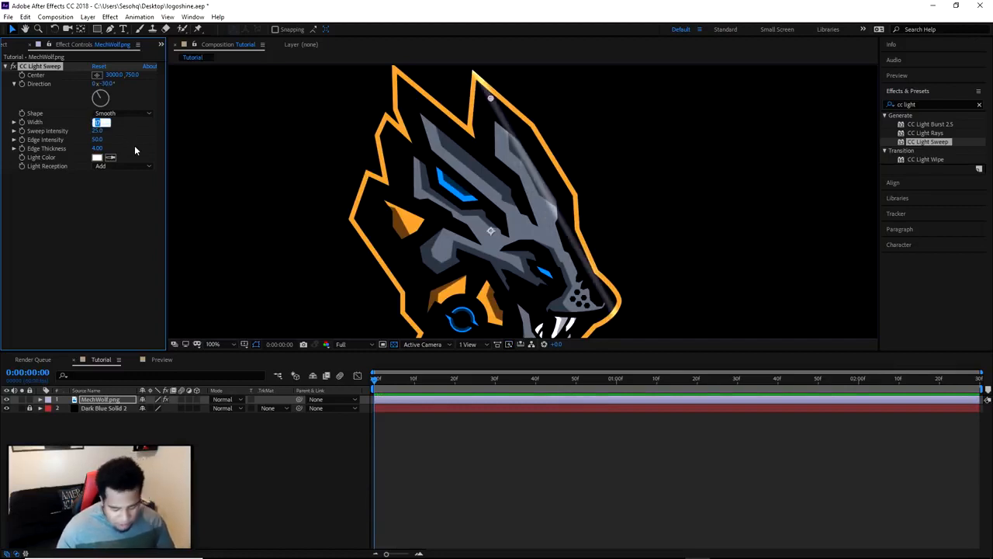
type("32")
key("Return")
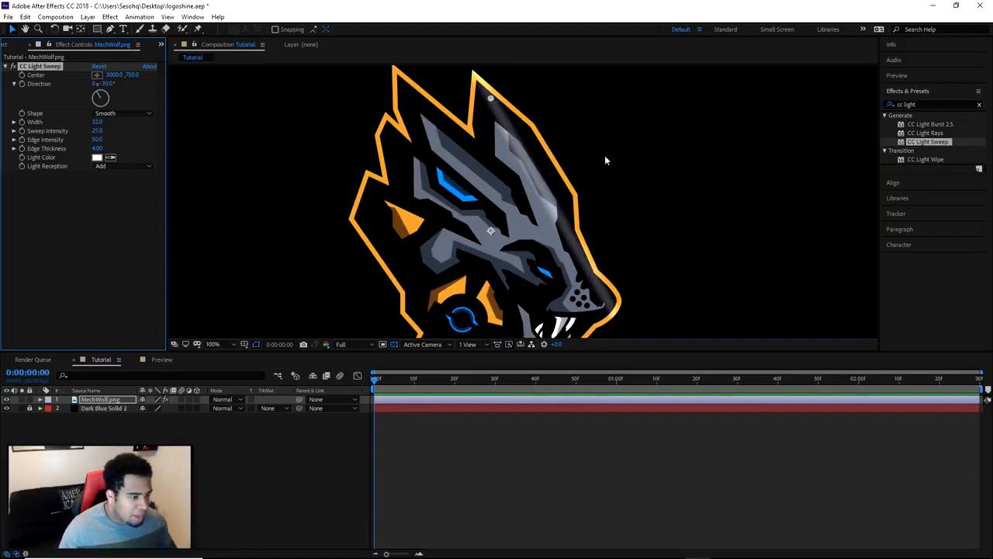
Set the CC Light Sweep width to 40
key("space")
left_click_drag(628, 266, 617, 225)
left_click_drag(94, 123, 102, 122)
left_click(98, 122)
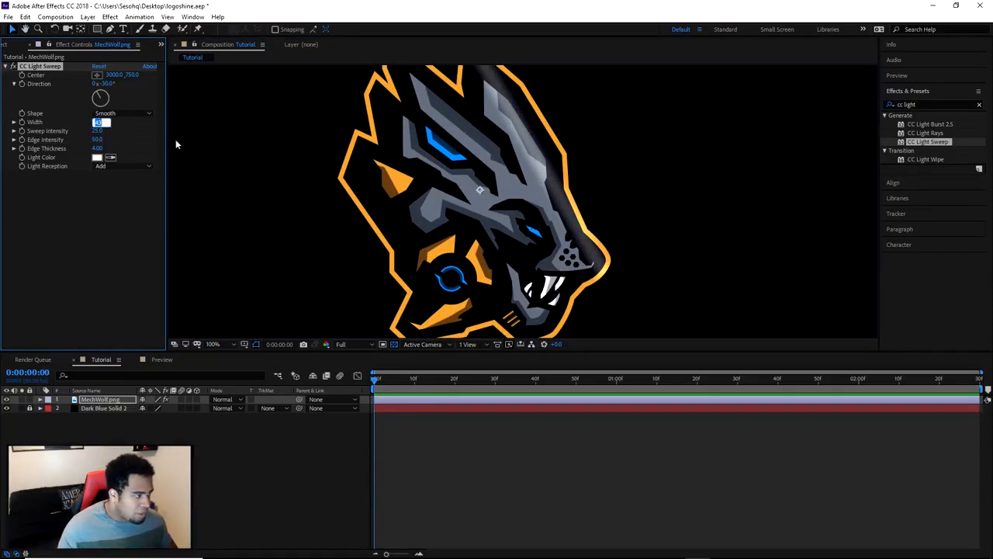
type("40")
key("Return")
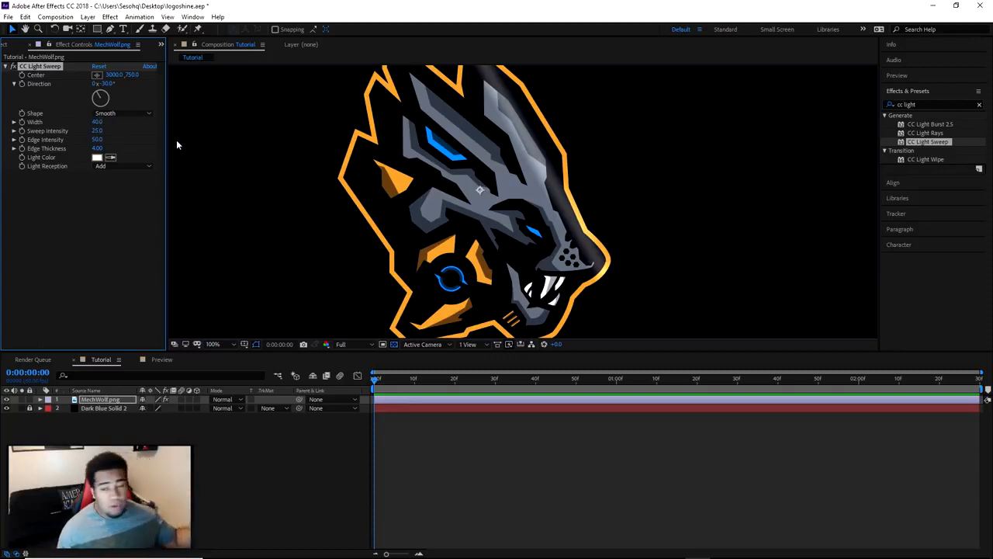
left_click(98, 123)
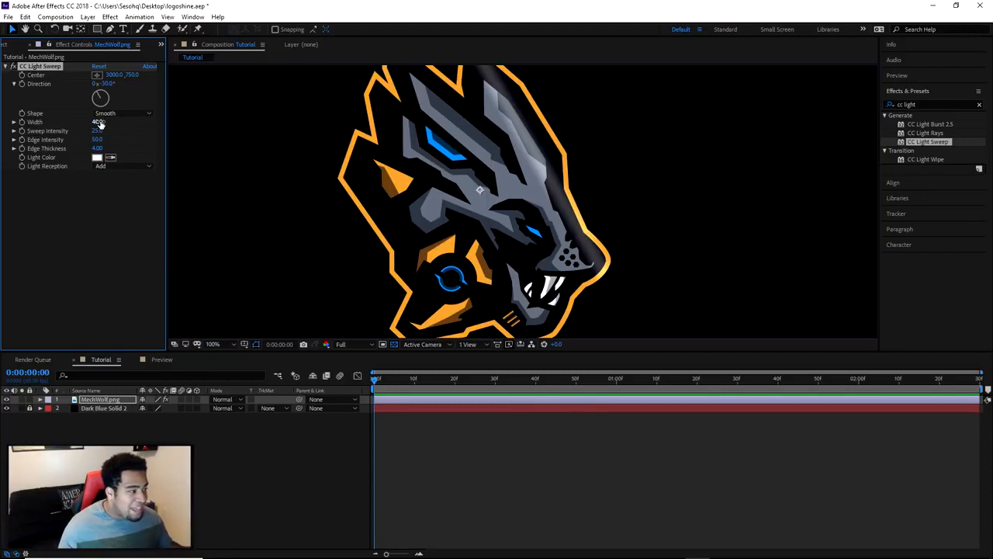
Try a higher edge intensity for the light sweep and return it to 50
left_click(97, 139)
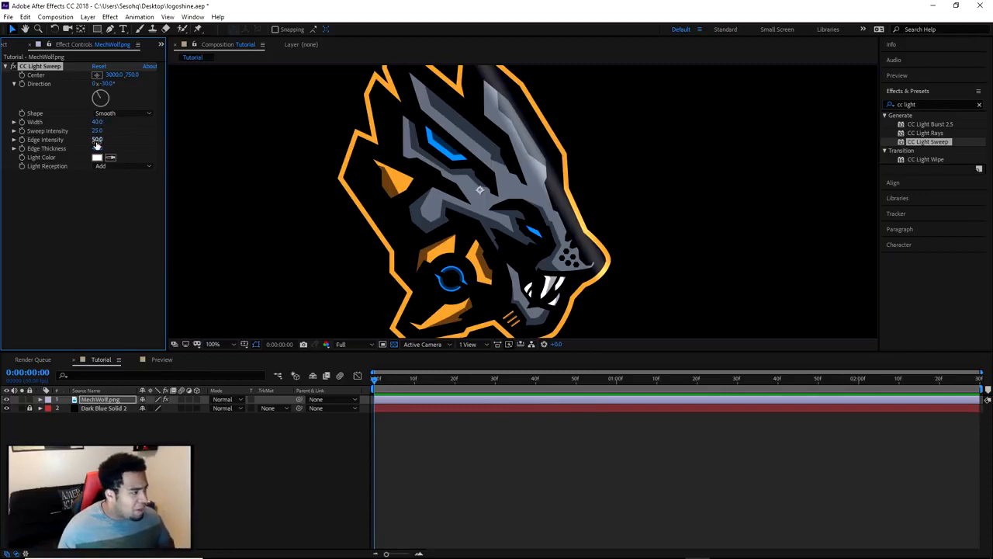
left_click(97, 131)
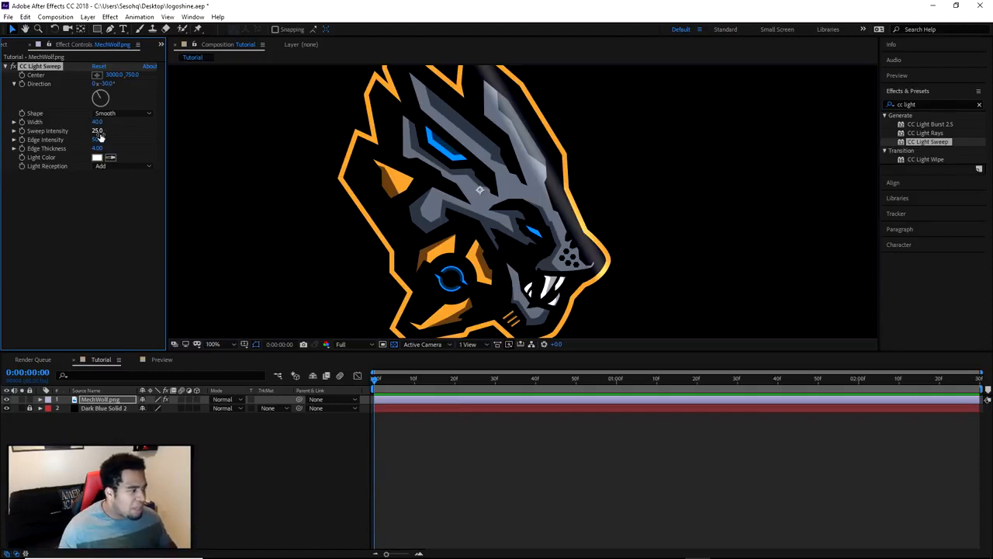
left_click_drag(97, 140, 135, 139)
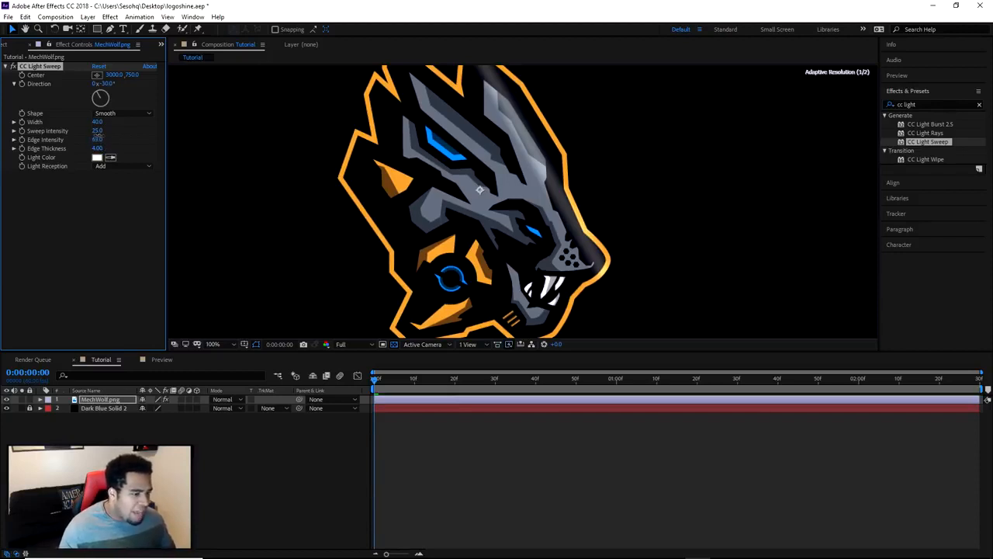
left_click(99, 139)
type("50")
key("Tab")
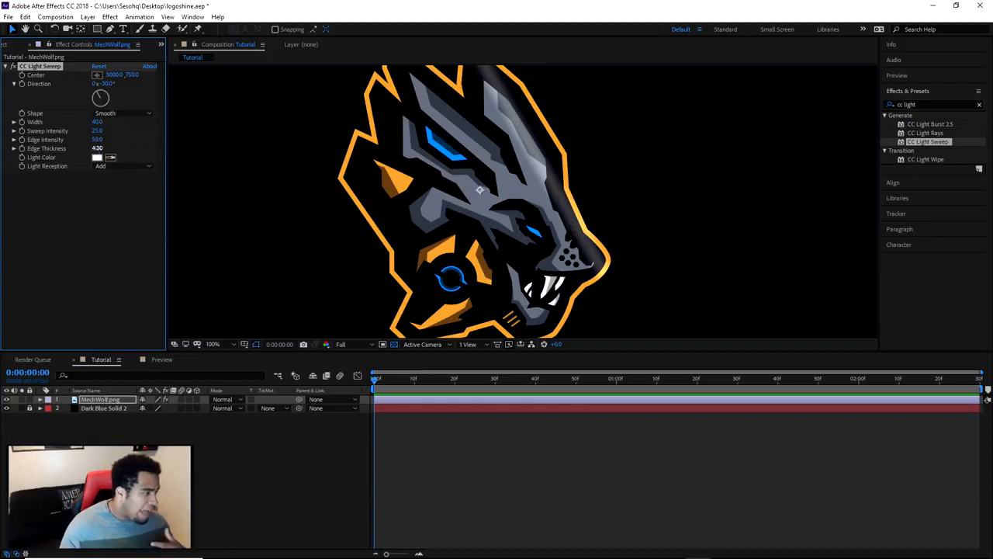
Try different edge thicknesses for the light sweep and set the edge thickness to 20
left_click_drag(99, 148, 179, 143)
left_click_drag(98, 149, 79, 148)
left_click(97, 149)
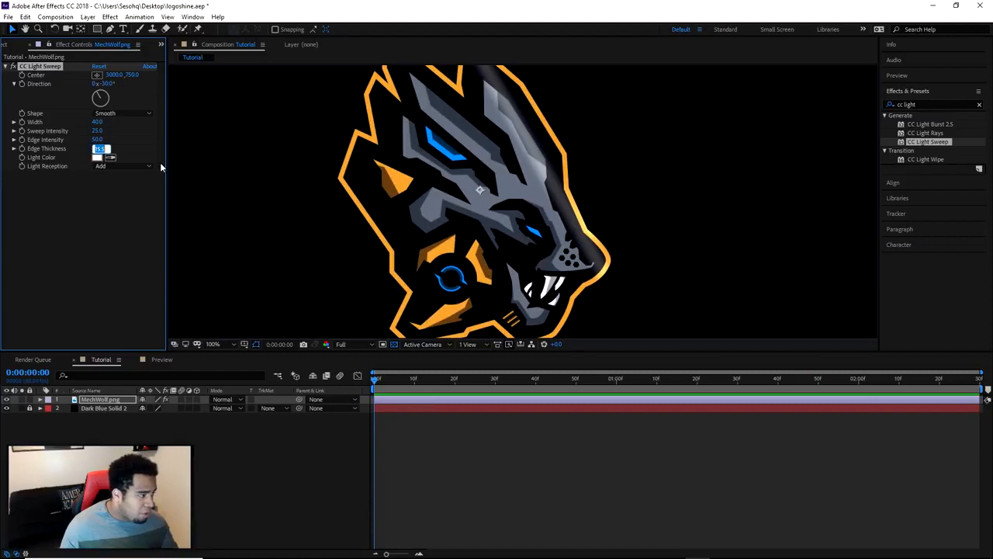
type("50")
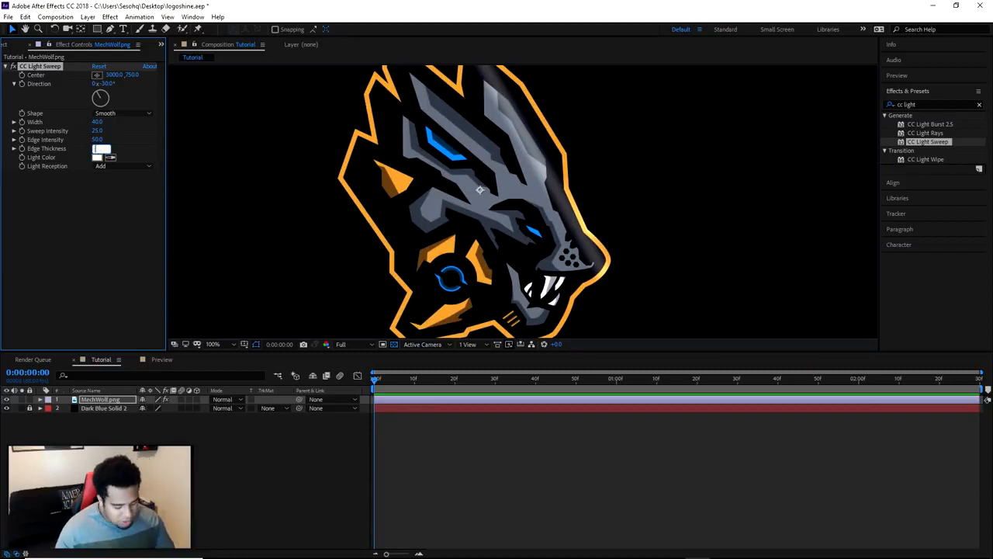
key("Return")
scroll(571, 152, "down", 2)
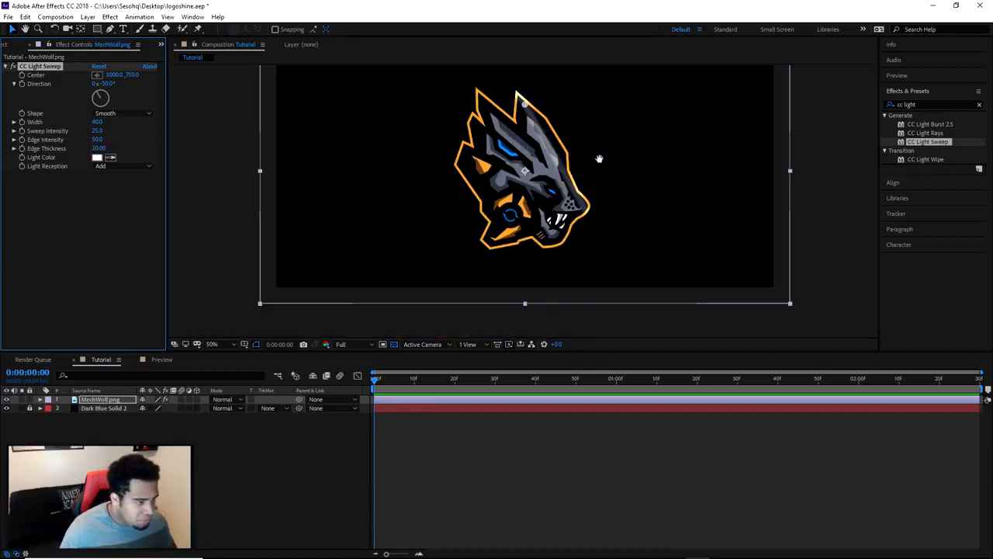
left_click(795, 241)
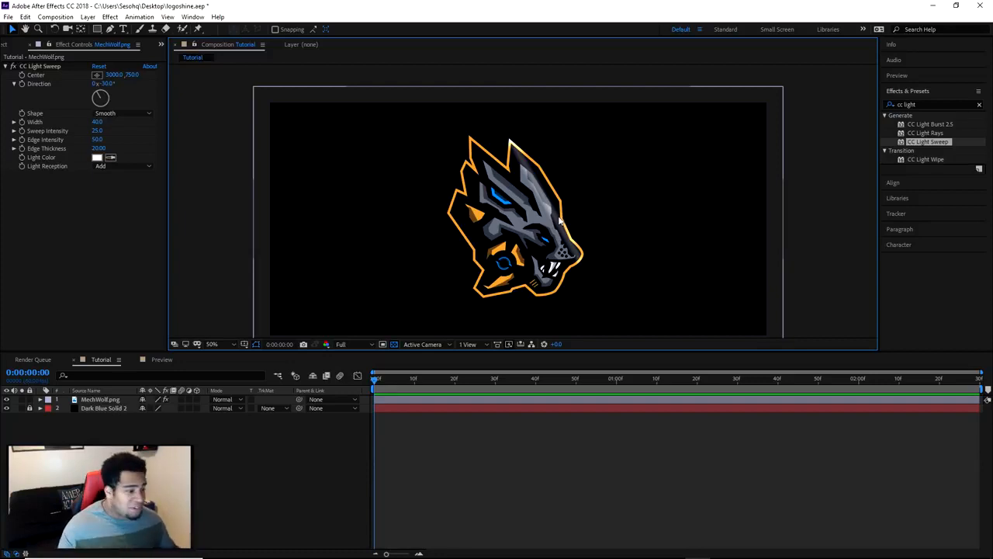
scroll(539, 211, "up", 2)
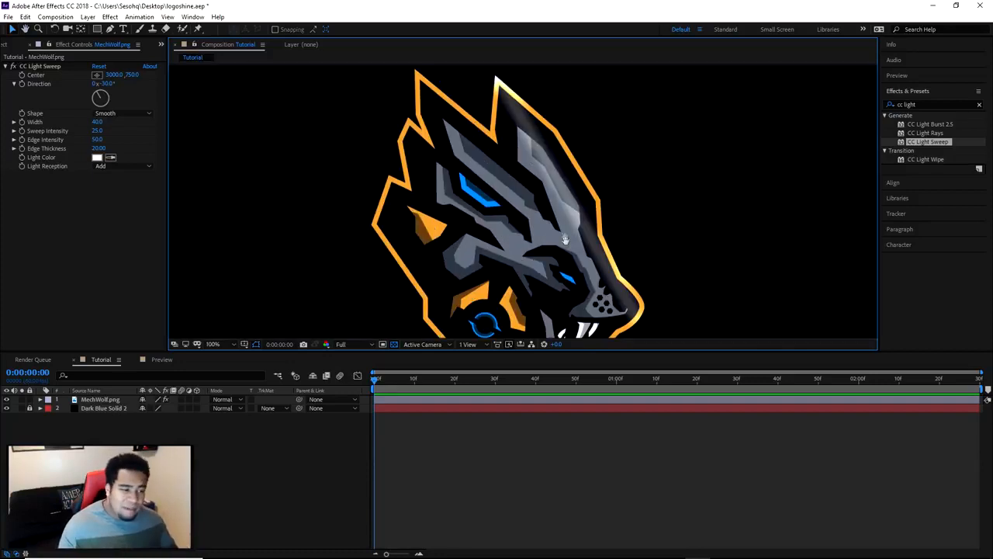
scroll(554, 217, "down", 2)
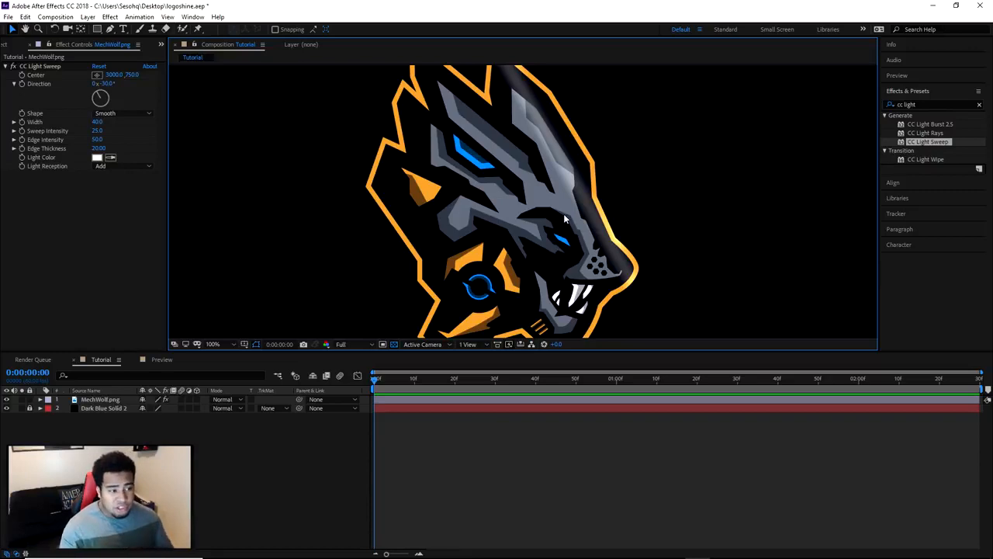
Try a cyan light color for the sweep, and settle on pale orange FFF0DB based on a color sampled from the logo
left_click(97, 157)
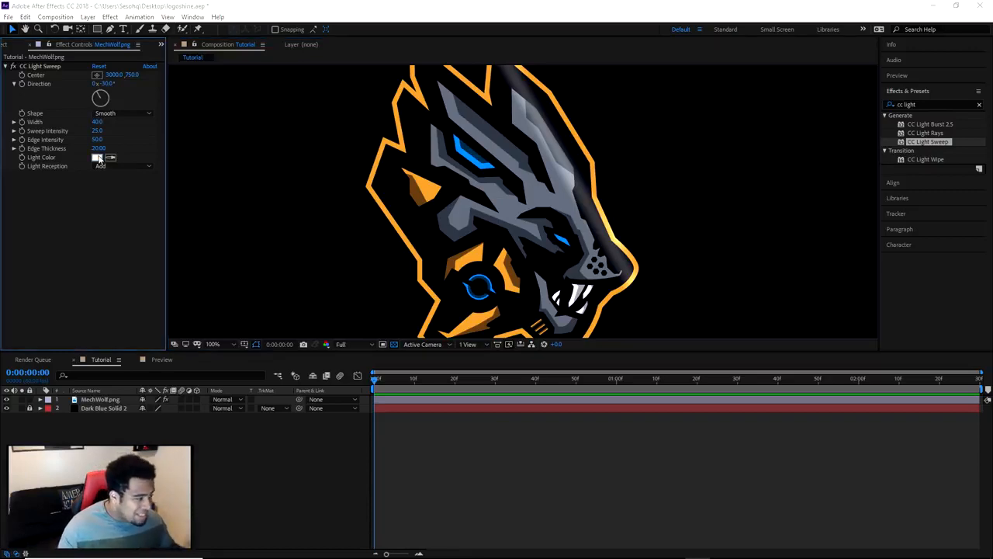
left_click(607, 282)
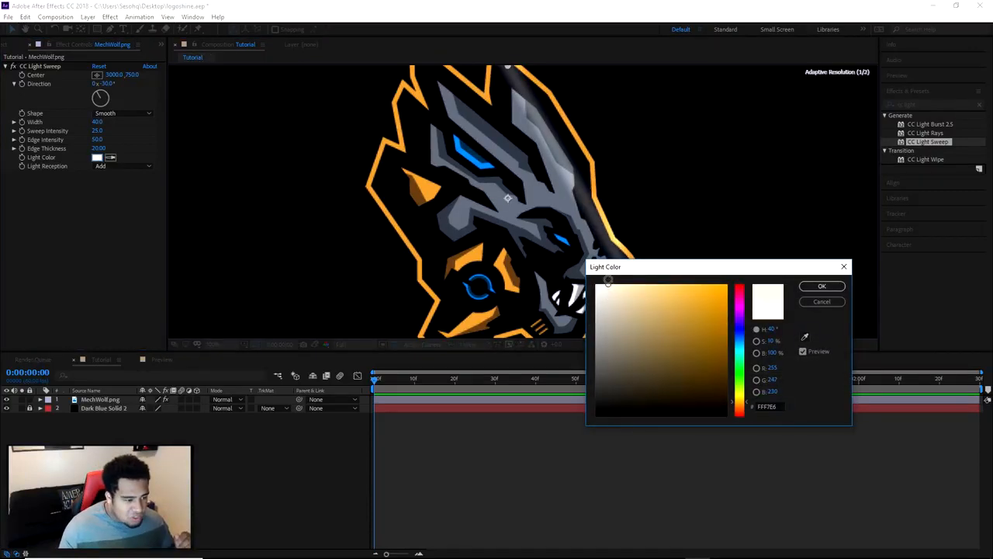
left_click_drag(613, 299, 581, 277)
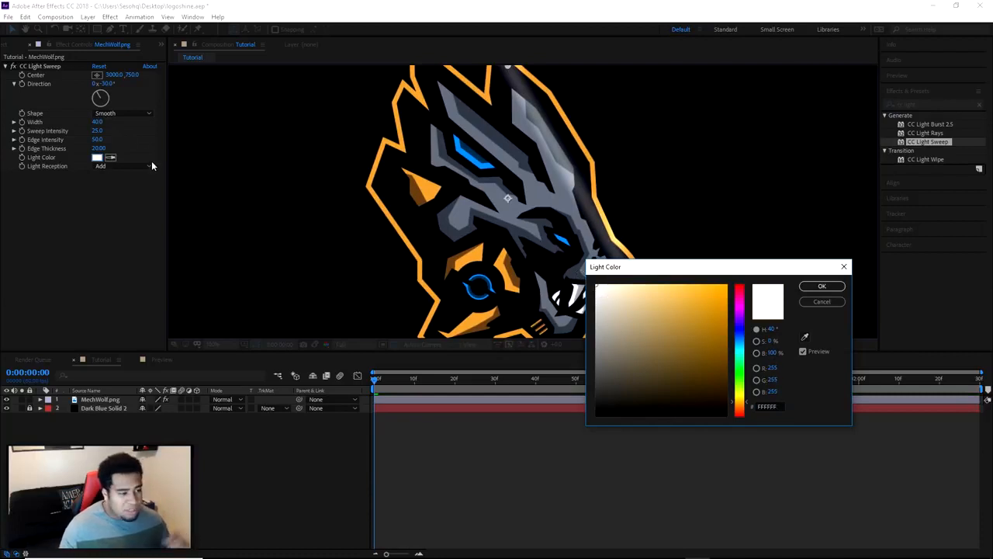
left_click_drag(601, 269, 714, 189)
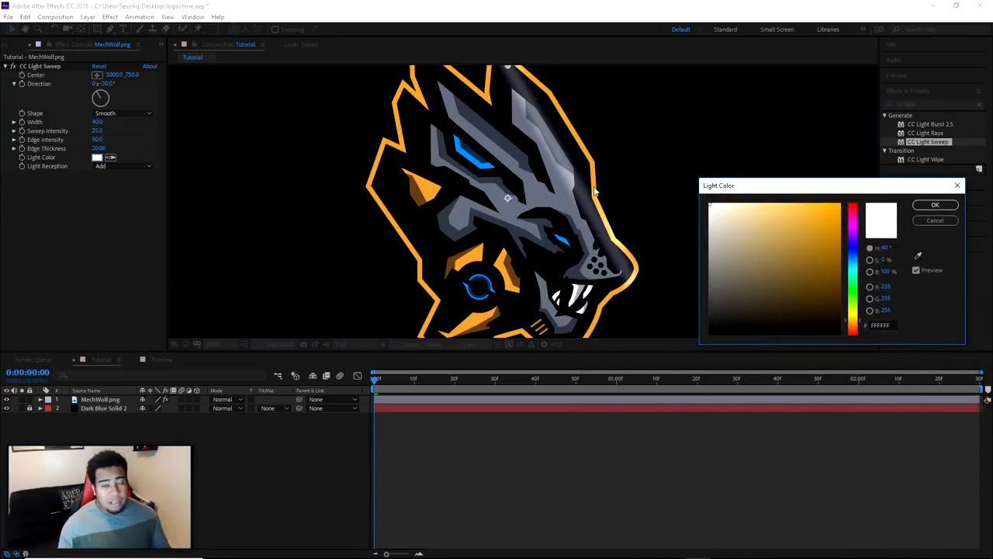
mouse_move(723, 207)
left_mouse_down()
mouse_move(717, 188)
mouse_move(719, 212)
mouse_move(731, 194)
mouse_move(834, 178)
mouse_move(793, 153)
left_mouse_up()
left_click(853, 267)
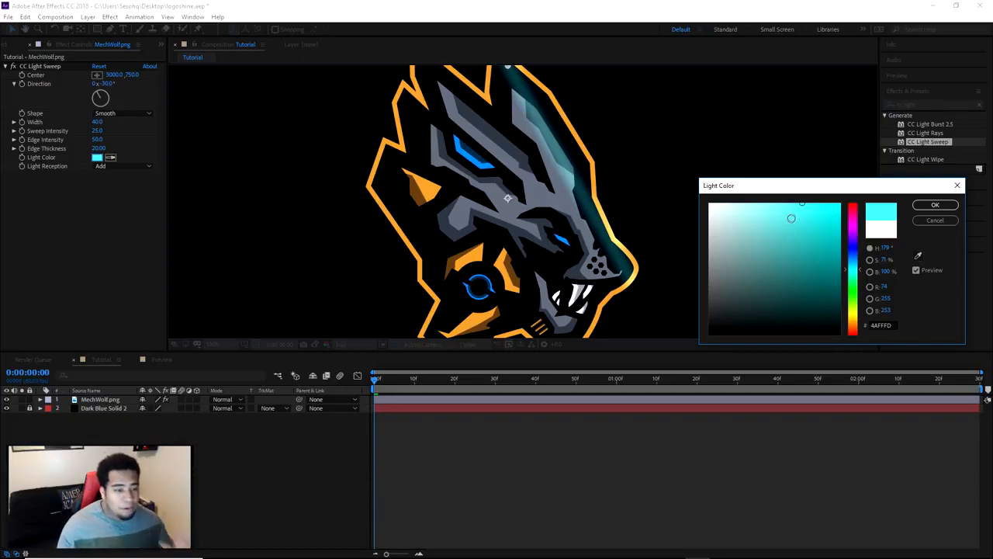
left_click(915, 256)
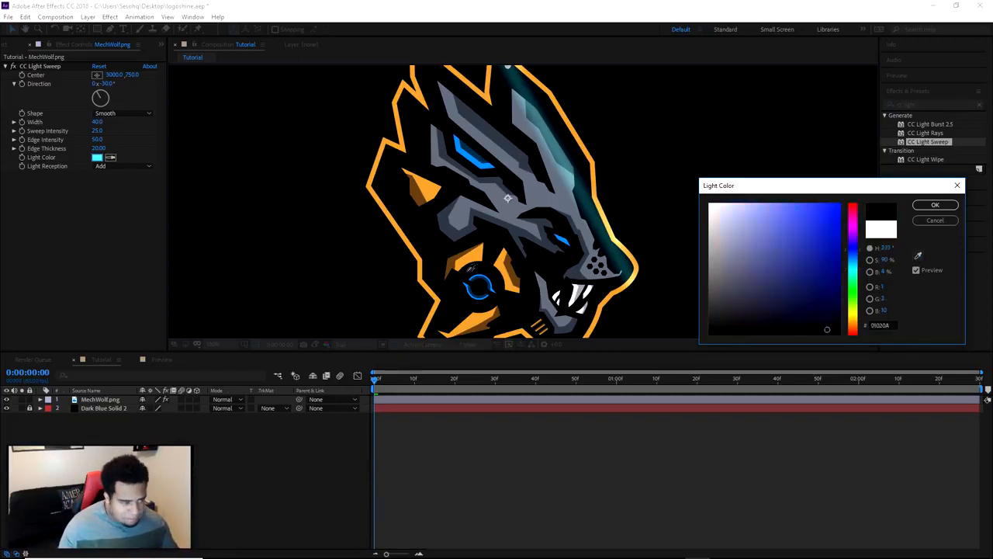
left_click(439, 273)
mouse_move(769, 228)
left_mouse_down()
mouse_move(741, 194)
mouse_move(727, 194)
left_mouse_up()
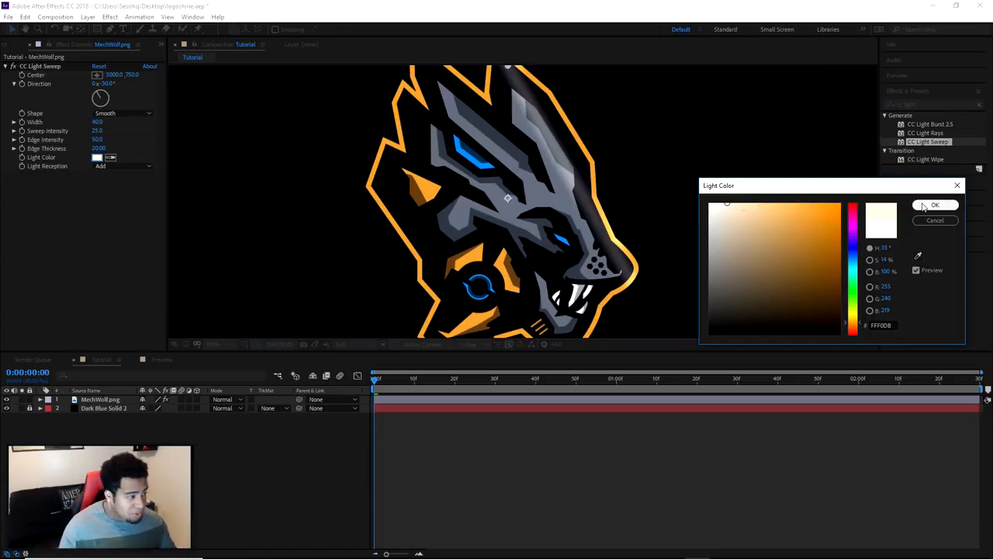
left_click(923, 207)
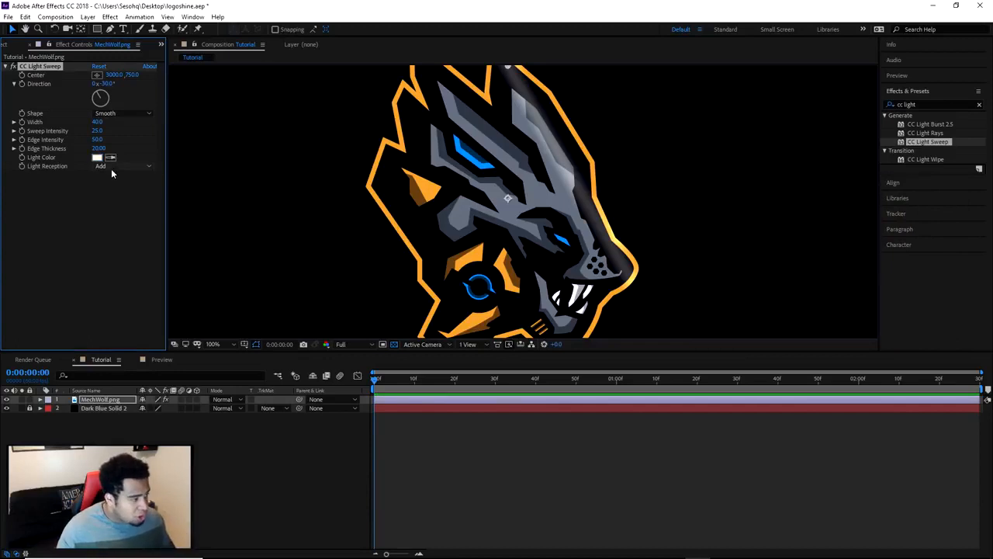
left_click(111, 171)
left_click(485, 437)
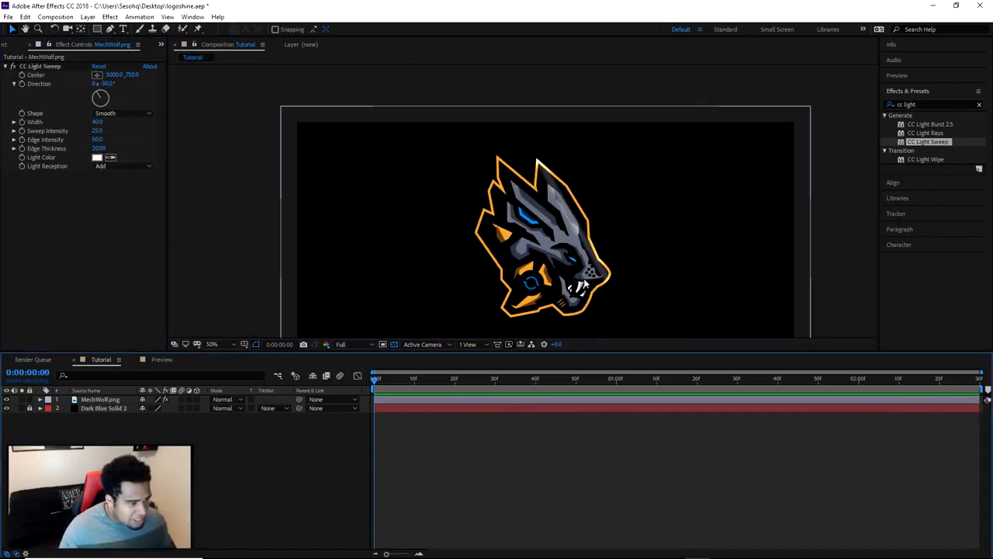
scroll(578, 304, "down", 2)
left_click_drag(571, 306, 554, 263)
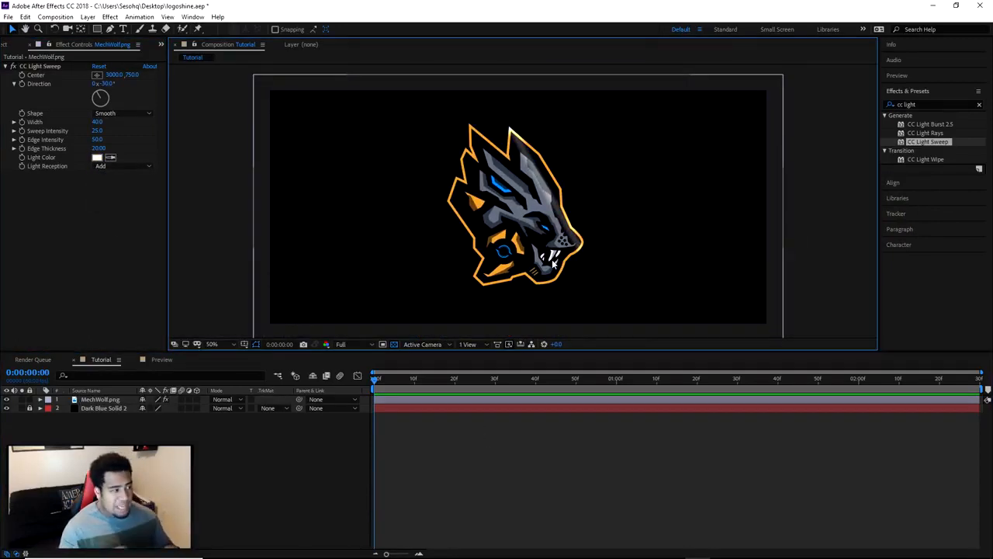
scroll(553, 264, "up", 2)
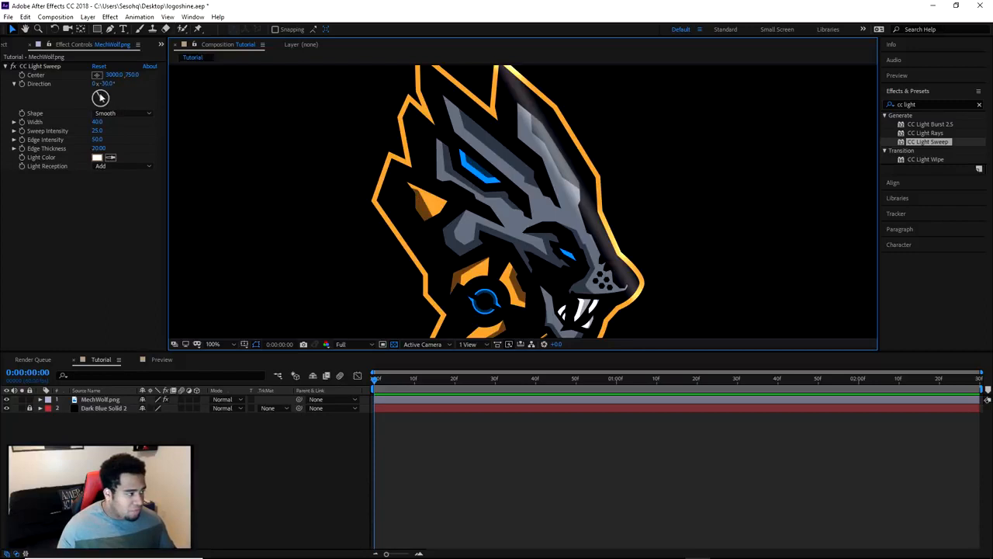
Try rotating the light sweep's direction to various angles, including -4°, -50°, 100° and 263°, to compare the beam across the logo
left_click(101, 94)
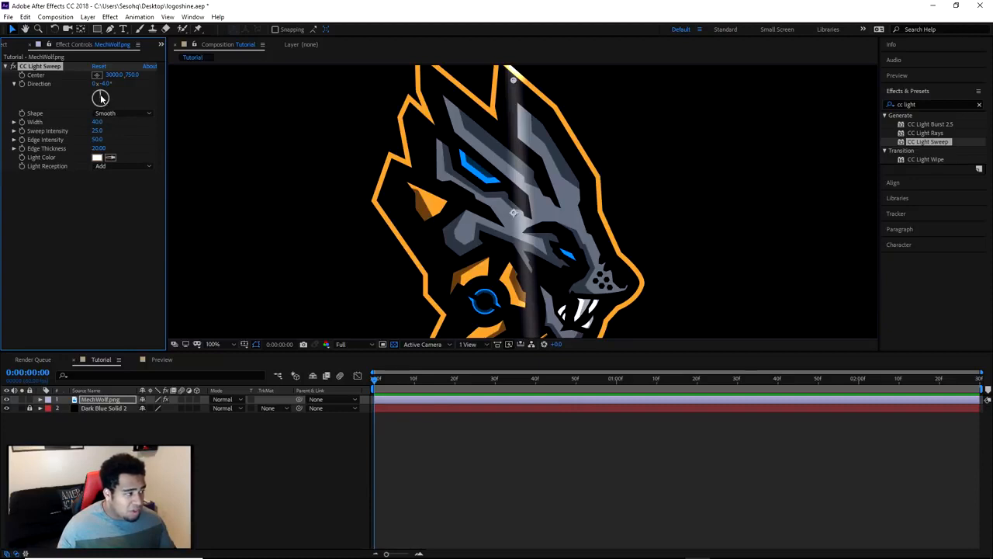
left_click_drag(100, 97, 99, 98)
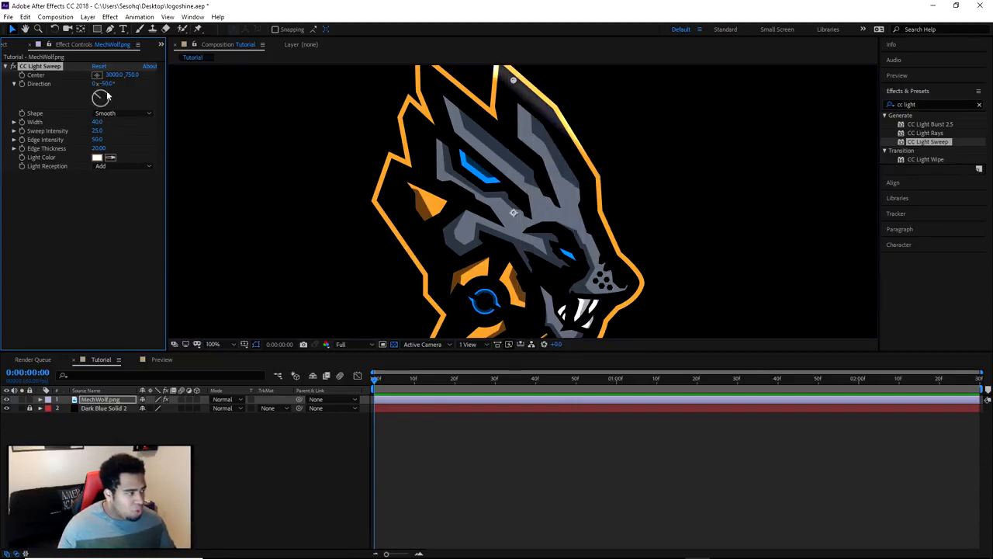
left_click_drag(98, 98, 106, 101)
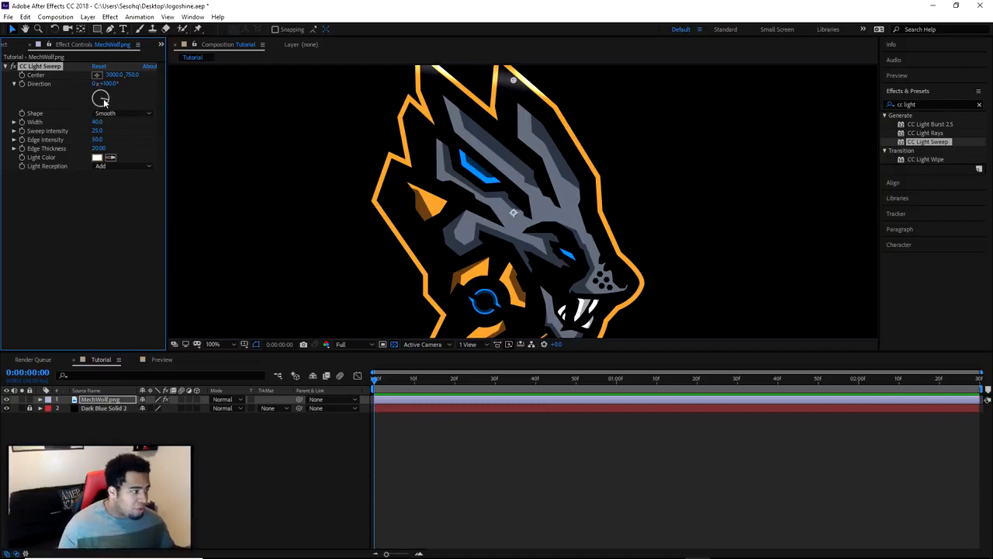
mouse_move(100, 95)
left_mouse_down()
mouse_move(113, 107)
mouse_move(97, 104)
left_mouse_up()
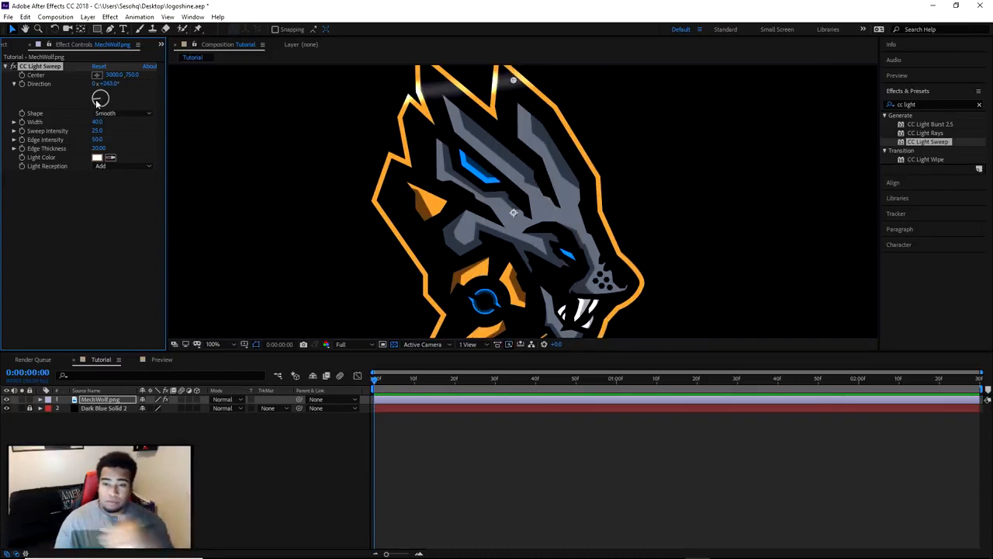
left_click_drag(96, 103, 99, 100)
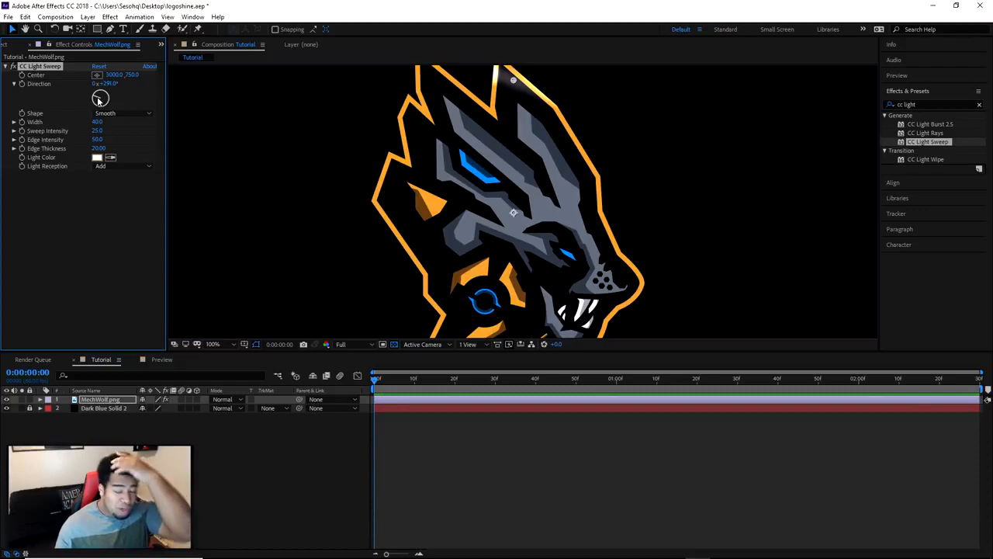
left_click_drag(100, 100, 101, 105)
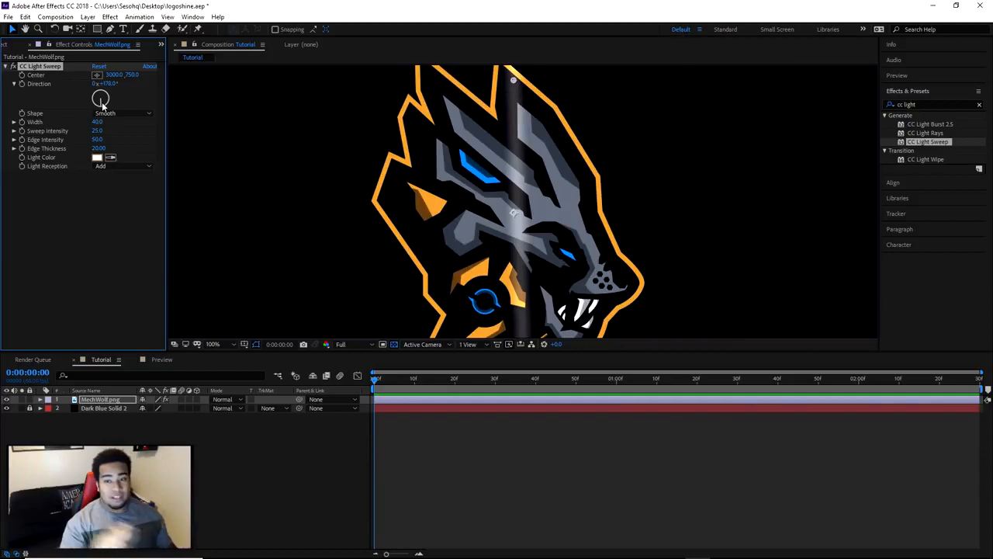
Set the light sweep's direction to -50° and readjust it to about -33°
left_click(106, 83)
type("-50")
key("Return")
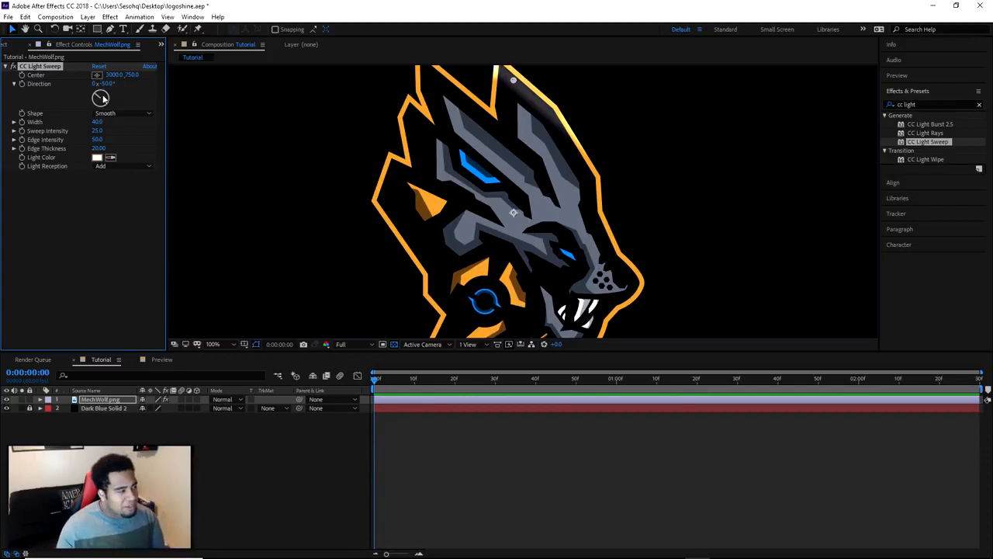
left_click_drag(102, 98, 98, 96)
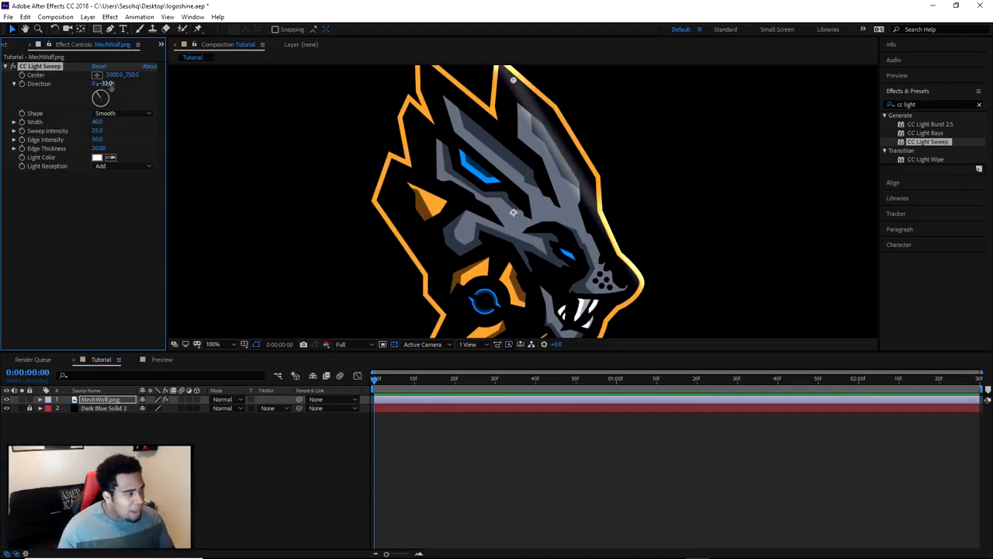
Set the light sweep's direction to -43° and check the beam against the whole logo
left_click_drag(105, 83, 106, 88)
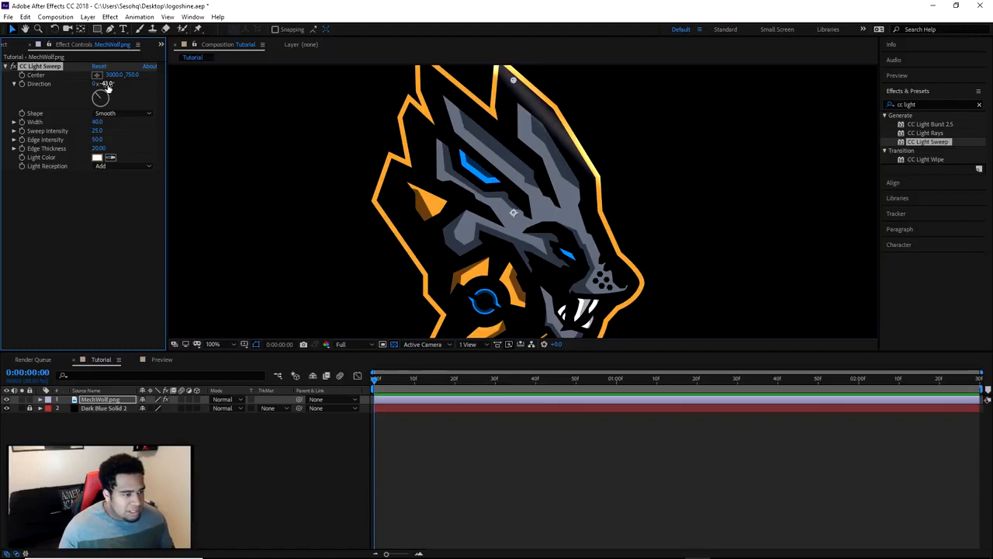
scroll(534, 138, "down", 2)
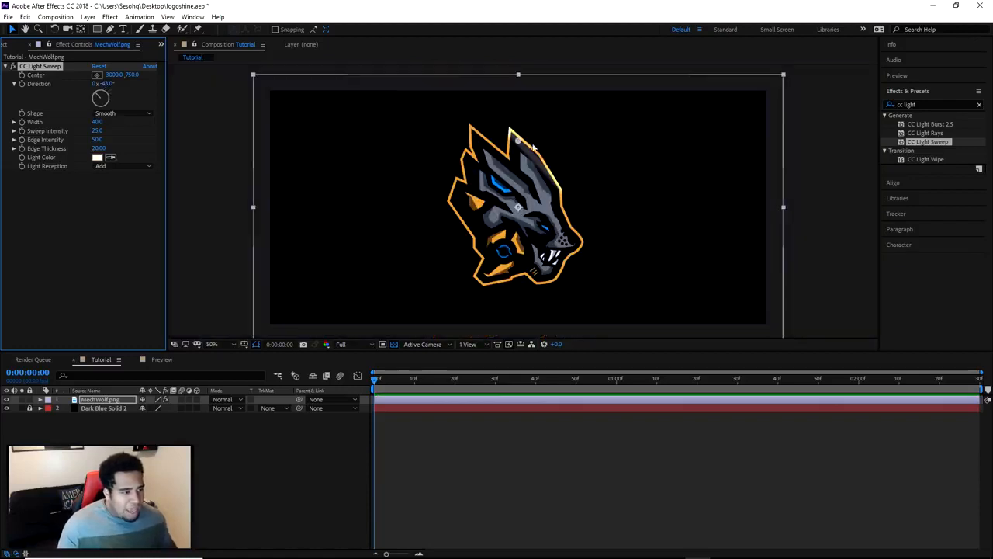
key("v")
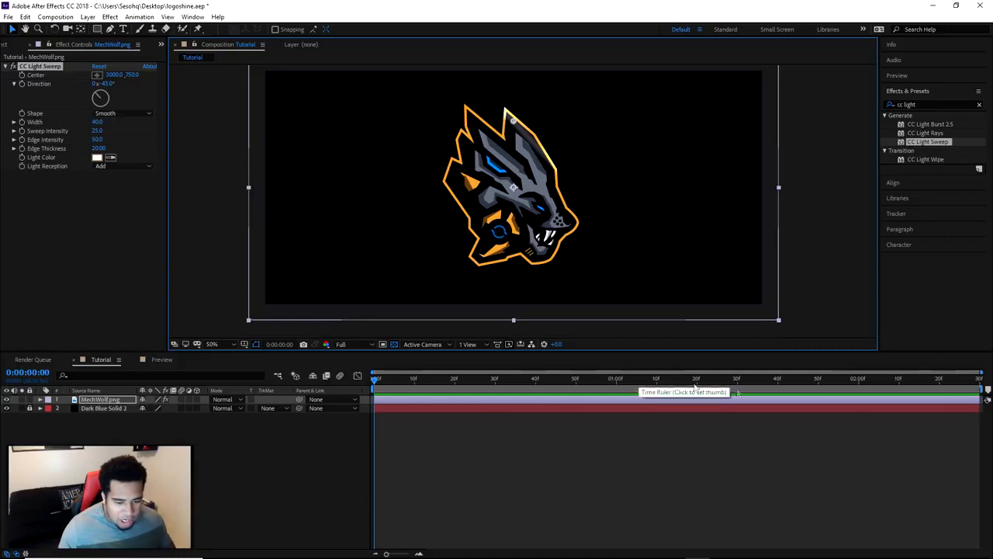
Check the Tutorial composition's duration in its composition settings
right_click(428, 417)
left_click(477, 439)
left_click(475, 258)
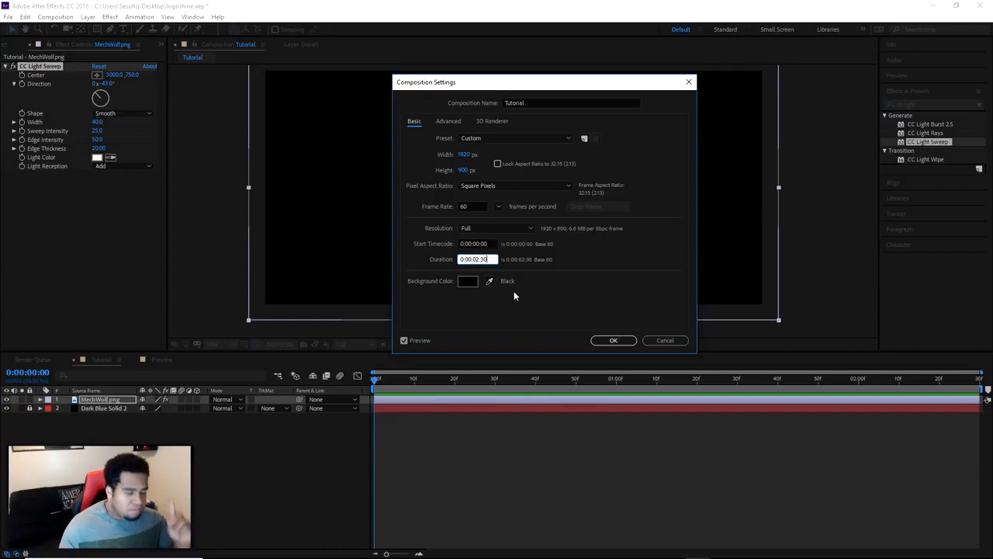
left_click(615, 340)
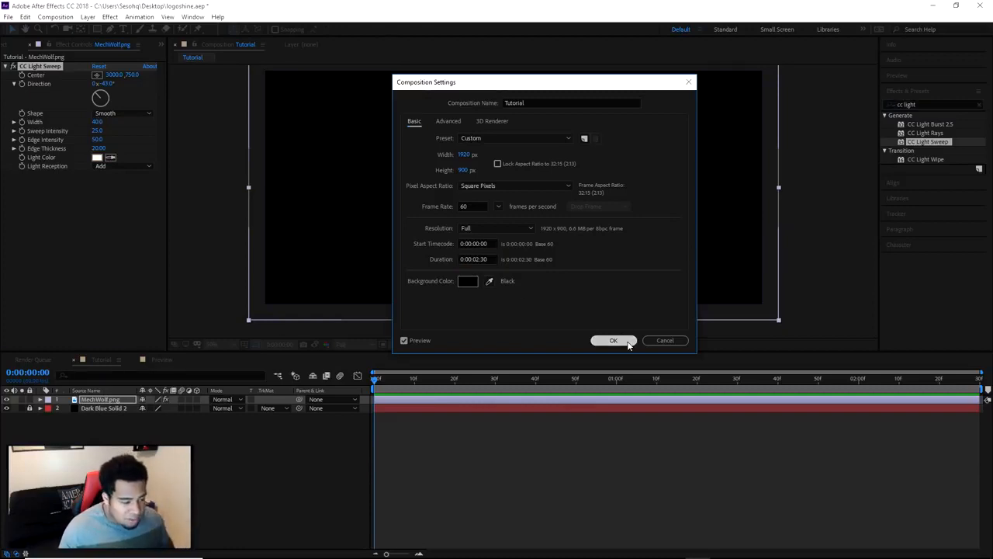
right_click(427, 437)
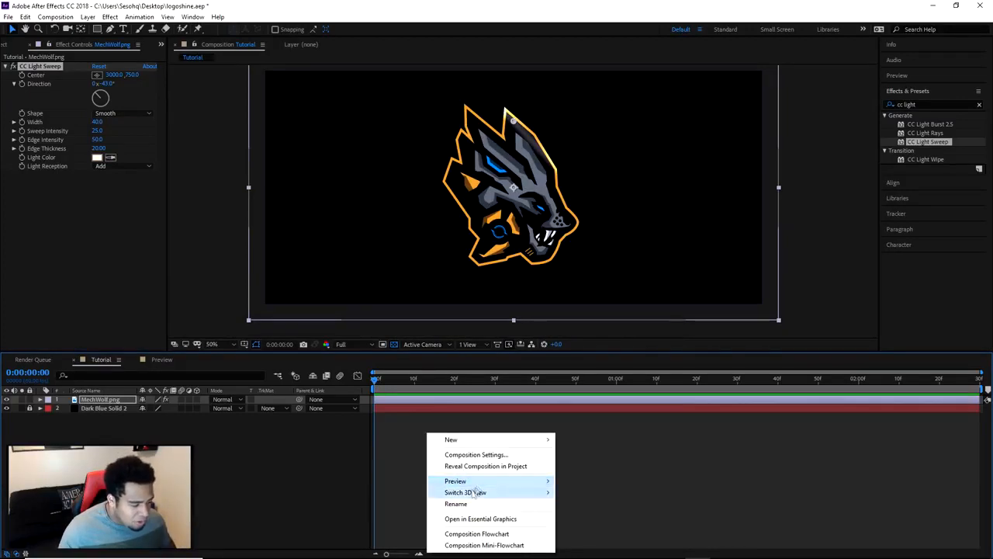
left_click(285, 386)
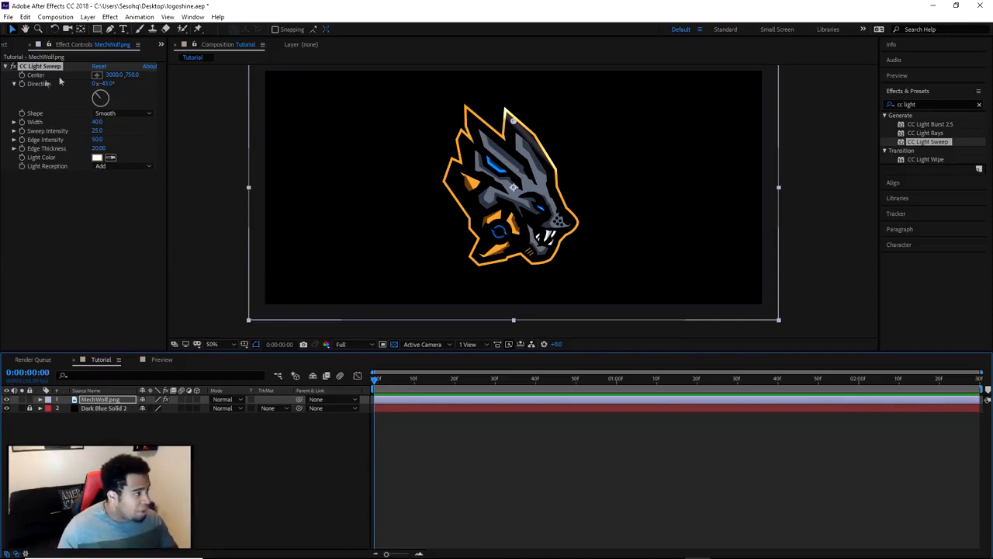
Keyframe the light sweep's Center at the first frame, placing it just off the logo's upper right at about 3225.5, 673.8
left_click(21, 76)
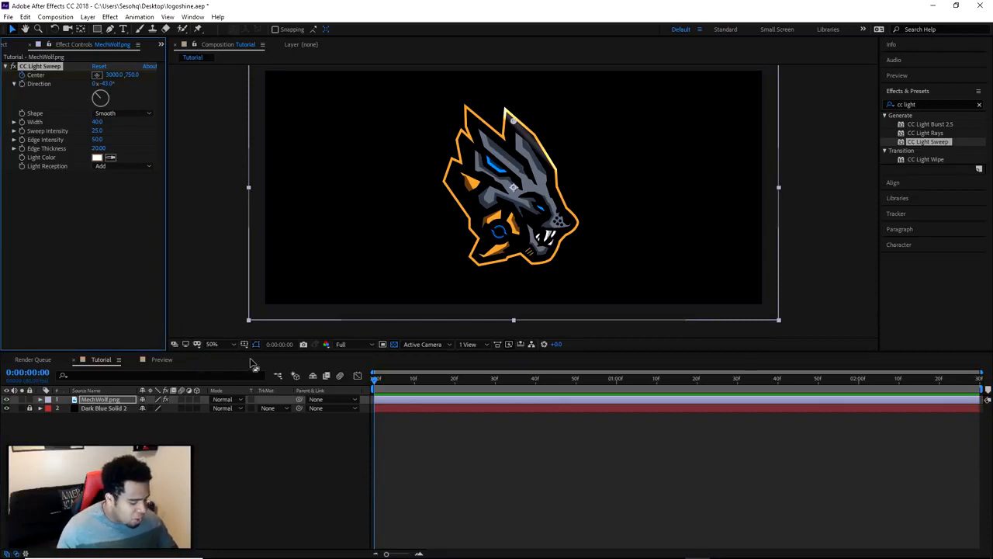
key("u")
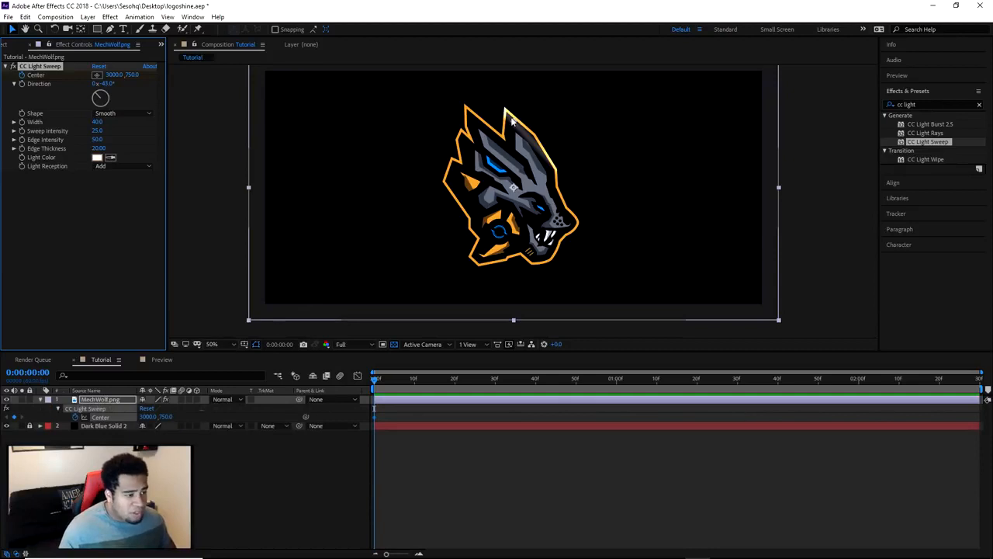
left_click_drag(118, 76, 249, 84)
mouse_move(536, 121)
left_mouse_down()
mouse_move(516, 128)
mouse_move(535, 116)
left_mouse_up()
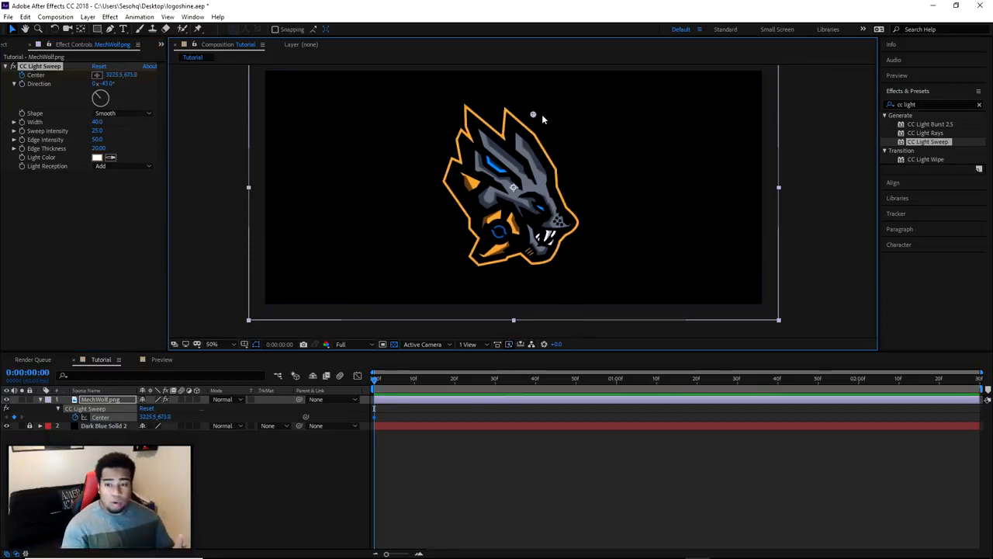
At 0:00:01:30, keyframe the sweep's Center just past the logo's lower left at about 2205.9, 2132.8
left_click(375, 383)
left_click_drag(378, 383, 738, 386)
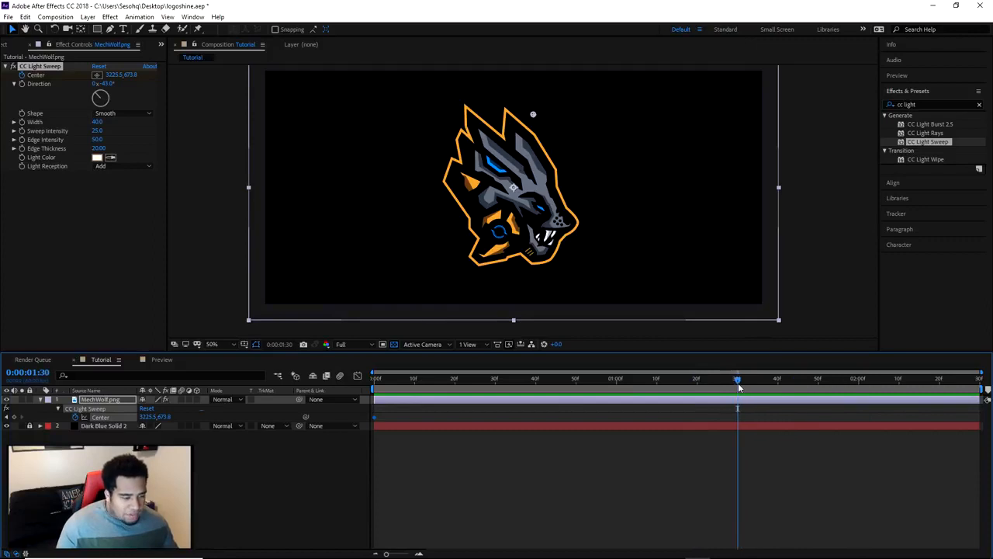
left_click(532, 115)
left_click_drag(532, 115, 444, 245)
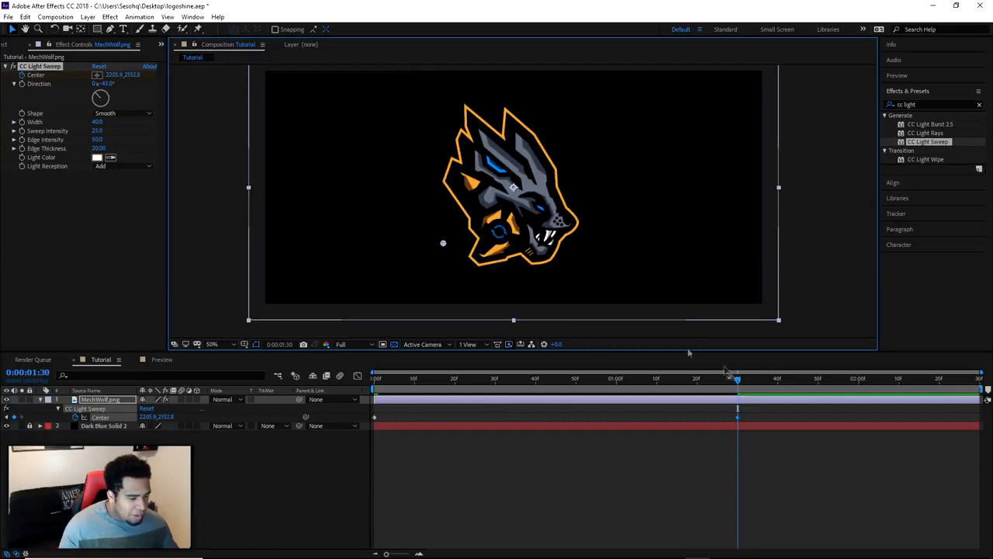
Preview the light sweep animation from the first frame
left_click_drag(640, 379, 365, 377)
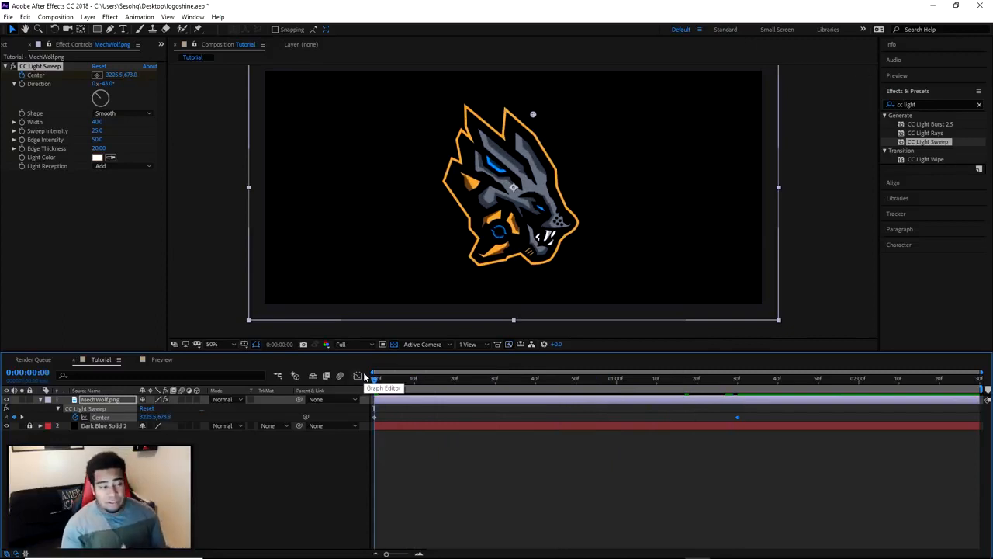
left_click(895, 61)
left_click(896, 62)
left_click(902, 76)
left_click(932, 91)
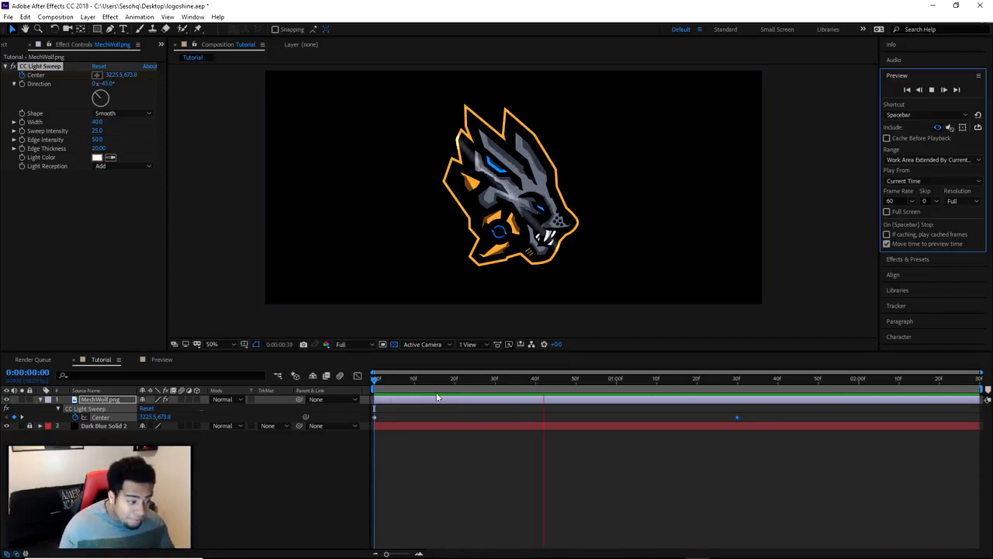
key("space")
left_click(762, 419)
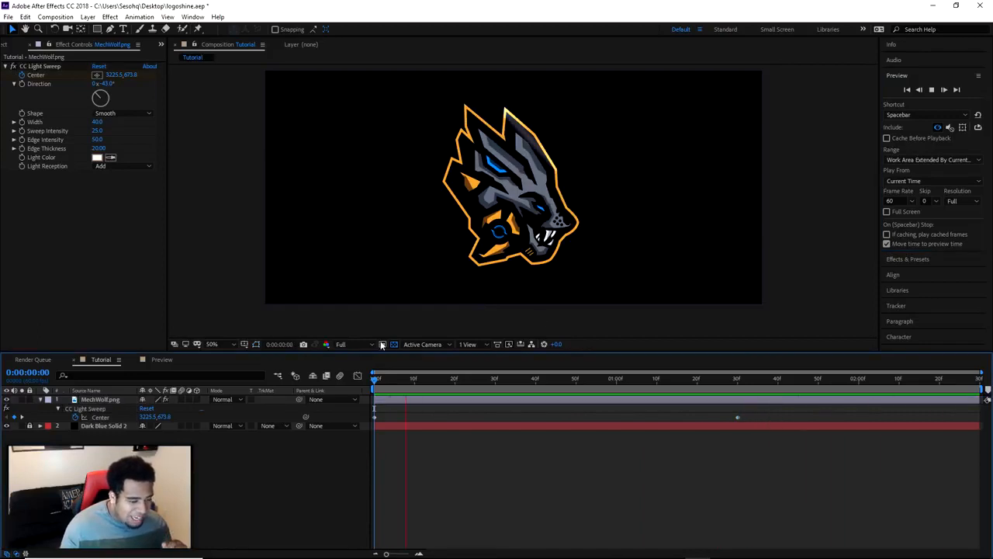
left_click(932, 90)
Apply Easy Ease to both Center keyframes of the light sweep
left_click_drag(755, 410, 373, 420)
right_click(738, 417)
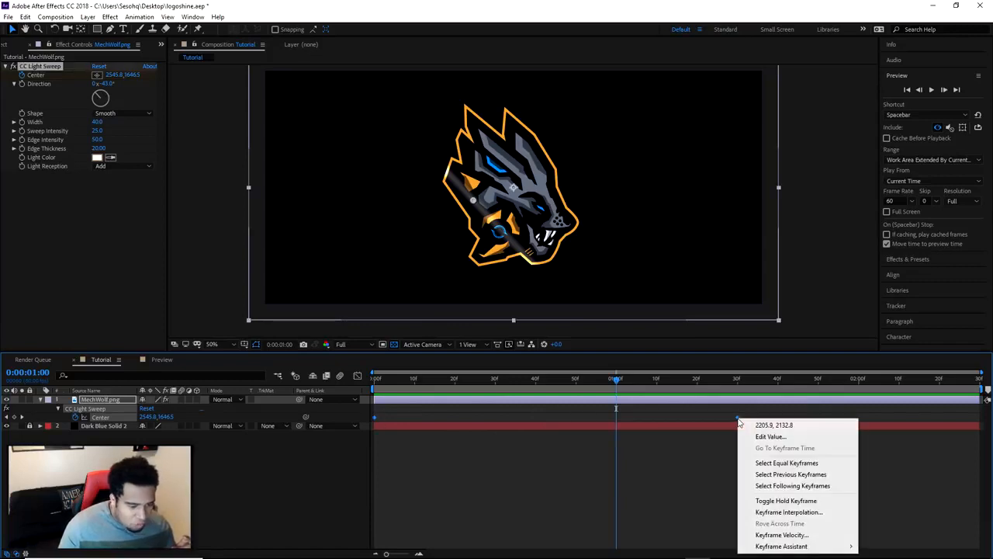
mouse_move(777, 548)
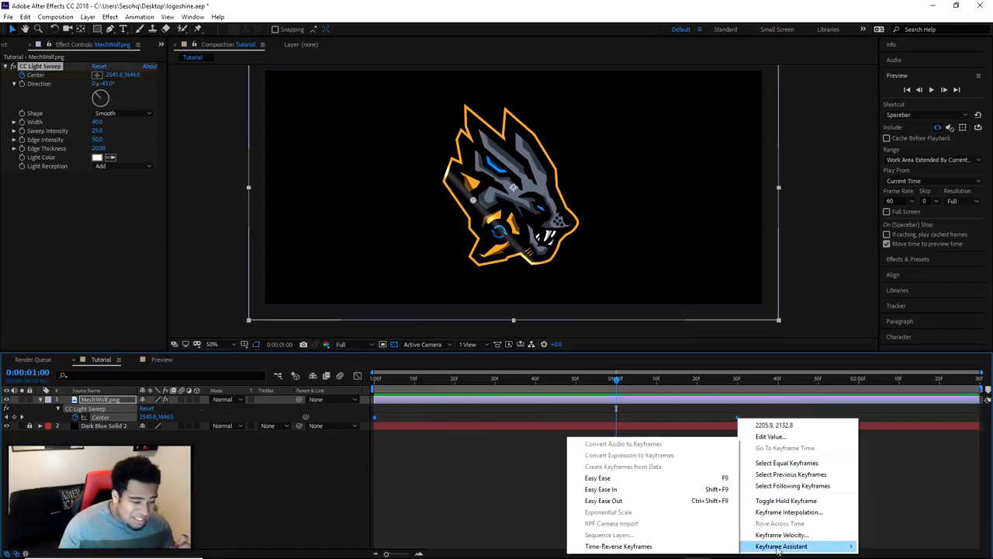
left_click(605, 477)
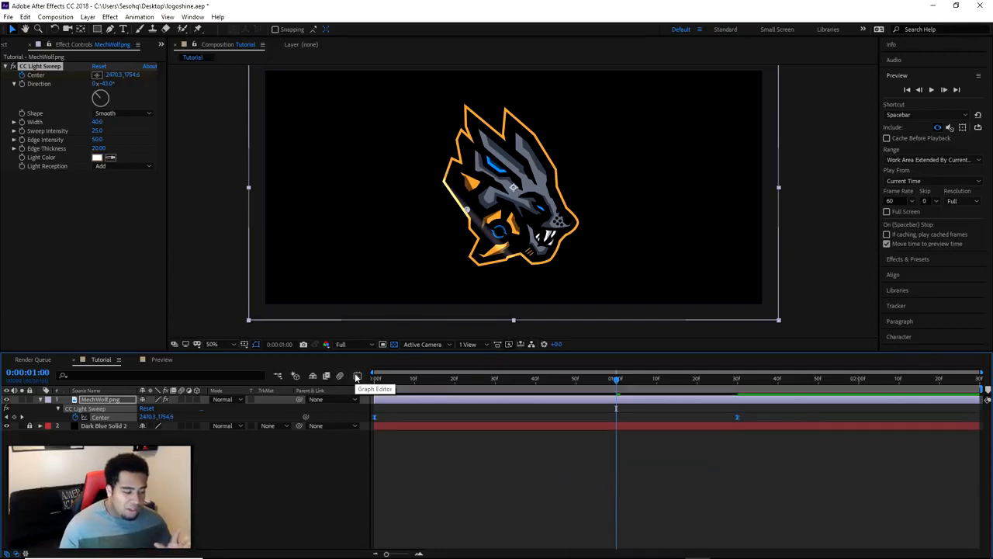
Show the Center animation in the Graph Editor and compare its value graph with its speed graph
left_click(358, 377)
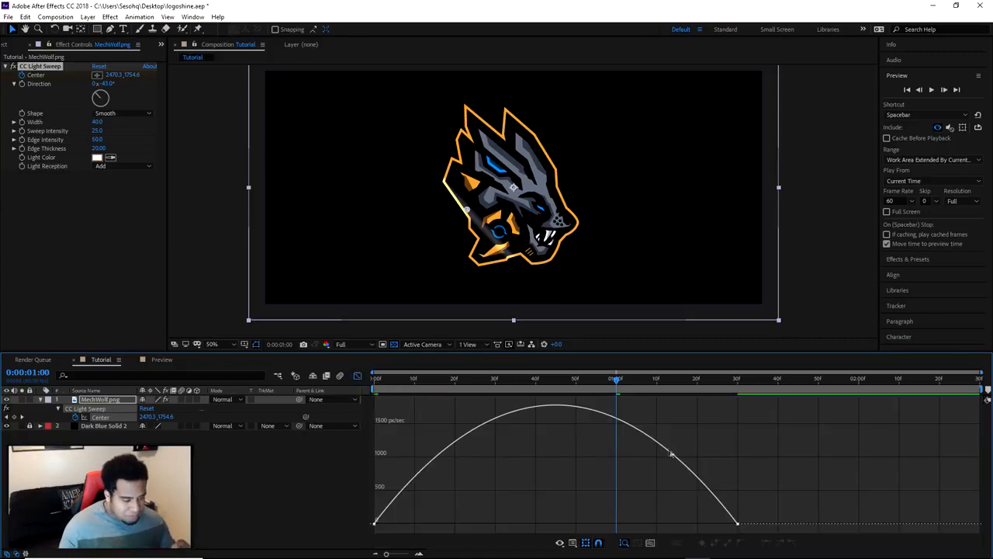
right_click(531, 430)
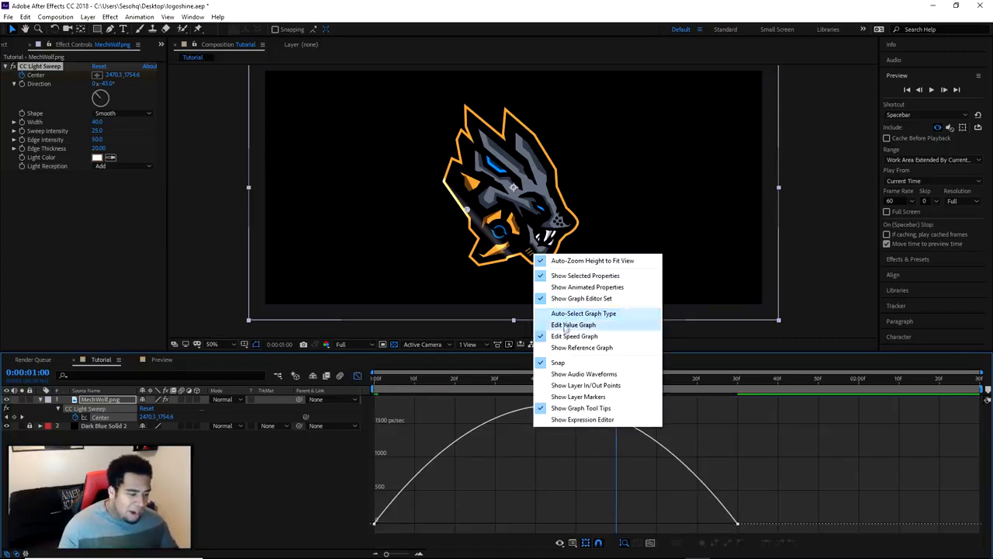
left_click(579, 324)
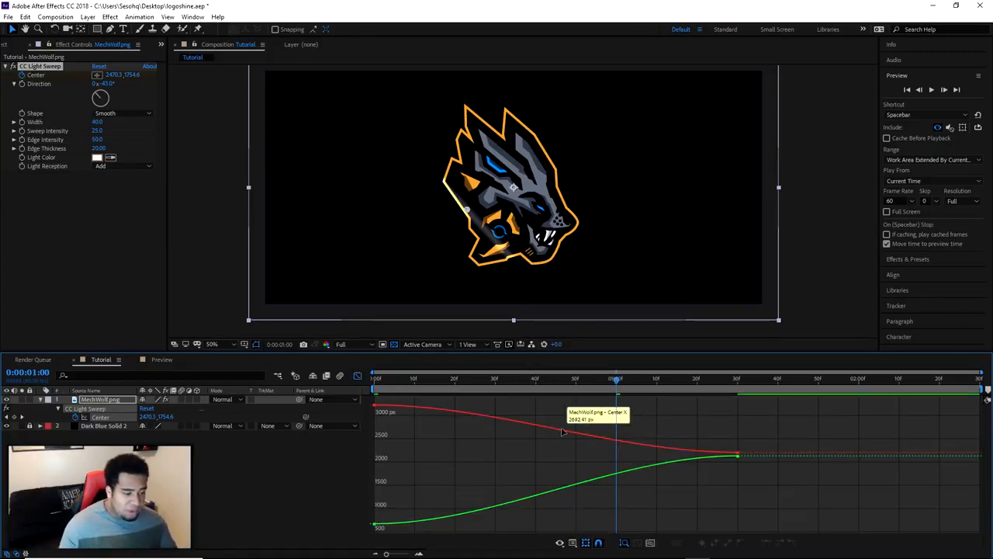
right_click(563, 432)
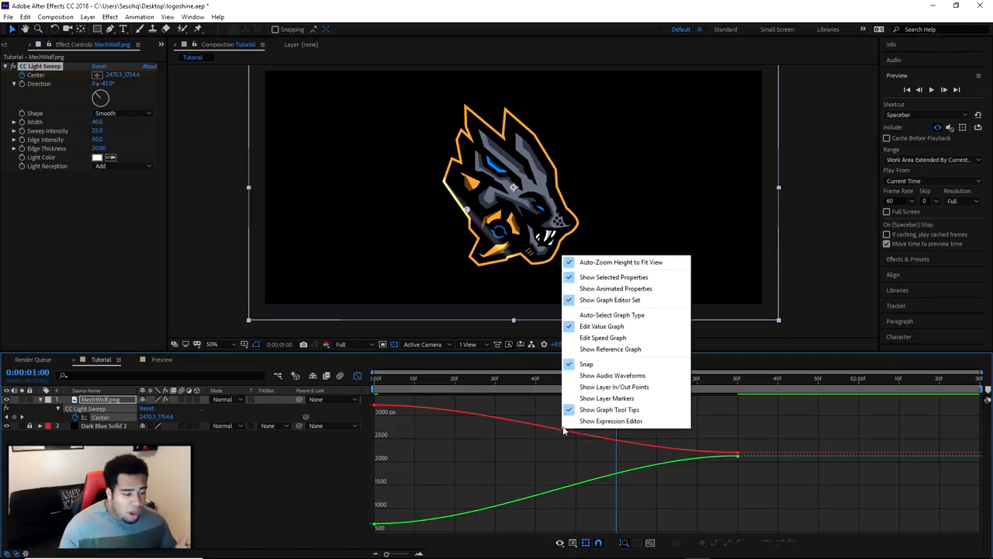
left_click(596, 340)
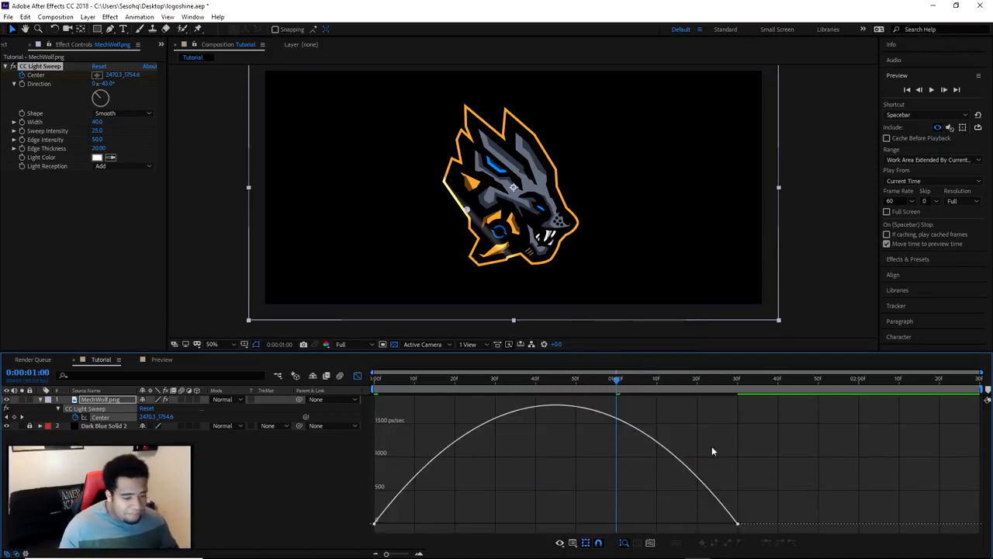
Raise the end Center keyframe's incoming influence to about 82% so the sweep peaks early and slows down, and leave the Graph Editor
left_click(738, 524)
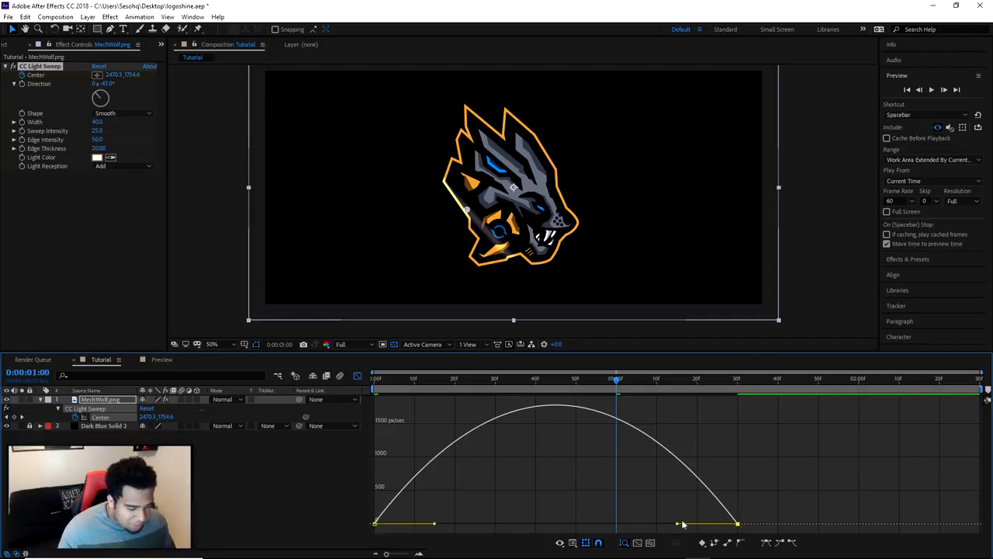
left_click_drag(677, 526, 589, 528)
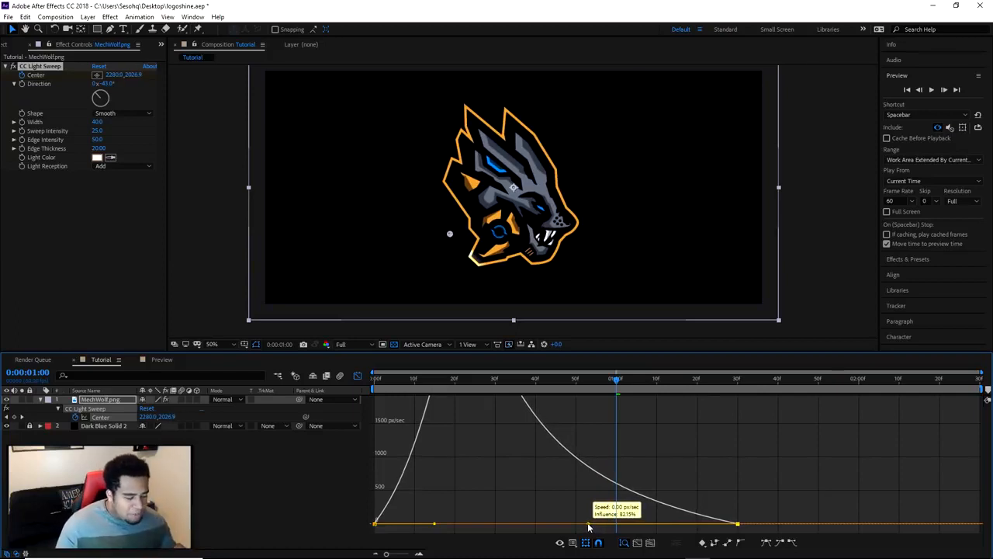
left_click_drag(588, 527, 588, 528)
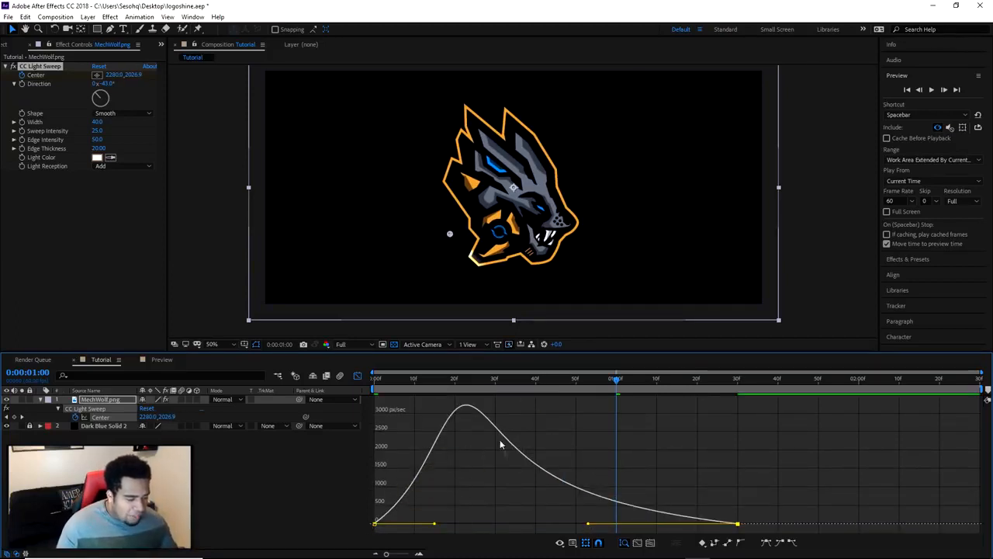
left_click(707, 531)
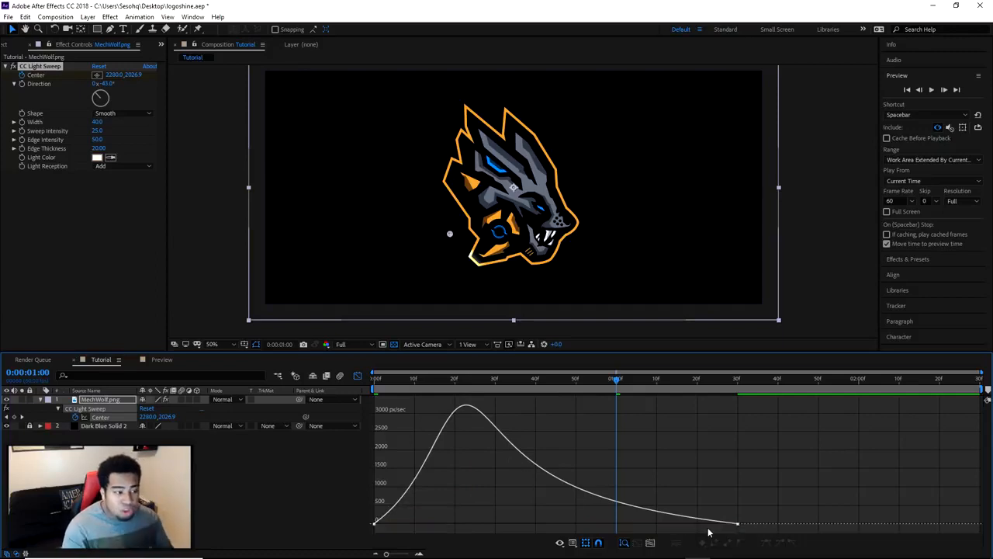
left_click(358, 376)
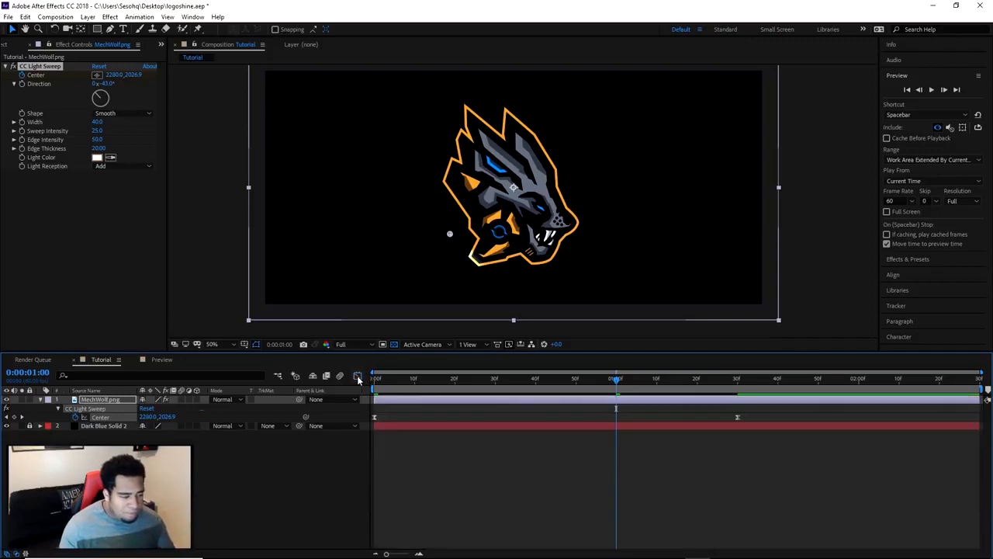
Play the eased light sweep from the start and scrub through its opening frames
left_click_drag(548, 385, 371, 388)
left_click(931, 90)
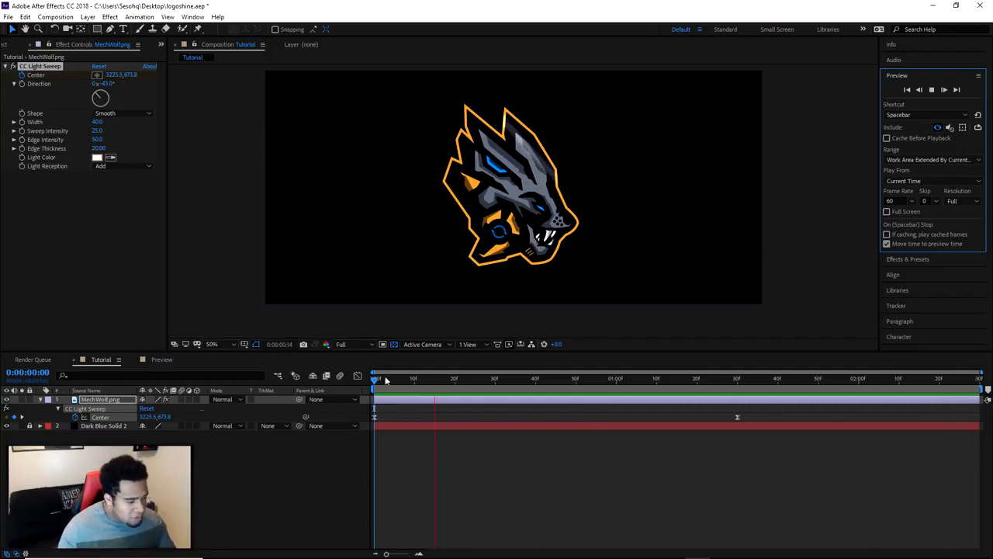
key("space")
left_click_drag(388, 378, 433, 397)
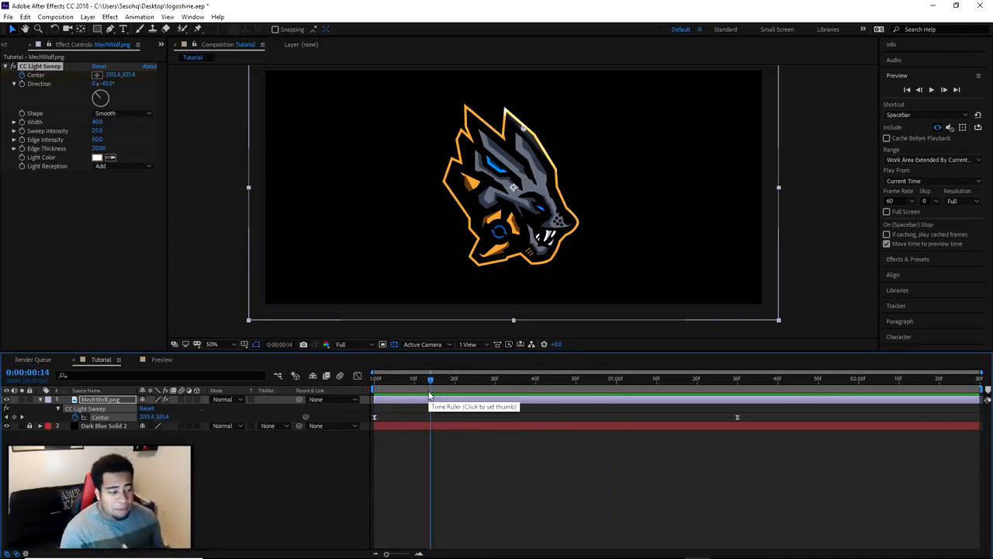
left_click_drag(429, 396, 240, 404)
Expand the MechWolf.png layer's transform properties and rotate the logo roughly a quarter turn counter-clockwise
left_click(104, 400)
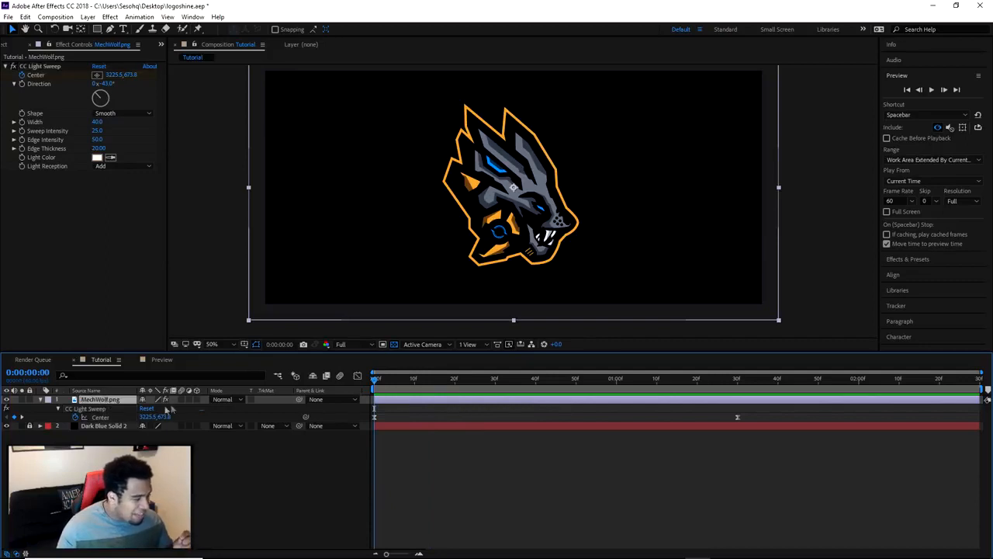
left_click(50, 408)
left_click(40, 400)
left_click(40, 400)
left_click(40, 400)
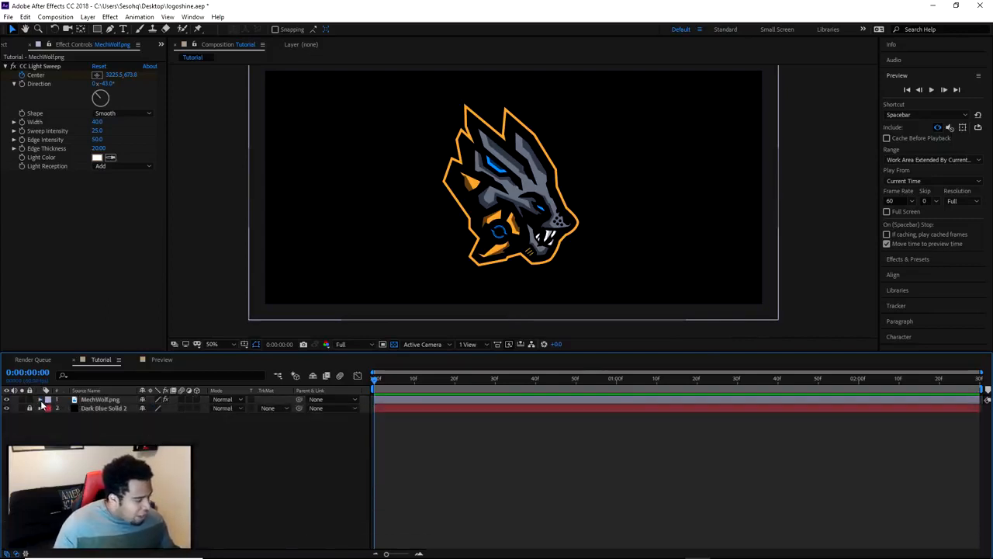
left_click(40, 400)
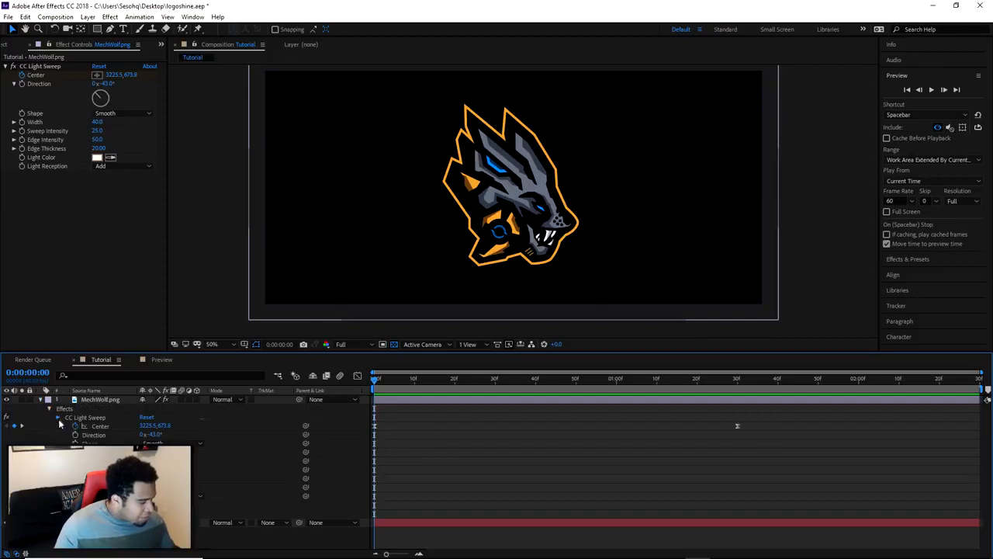
left_click(56, 418)
left_click(49, 426)
left_click(77, 426)
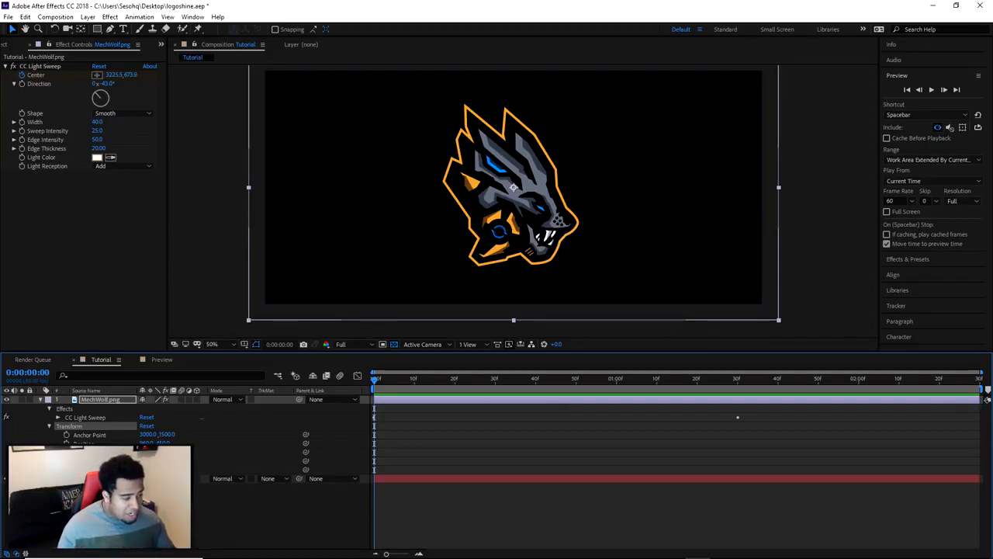
left_click_drag(154, 461, 87, 460)
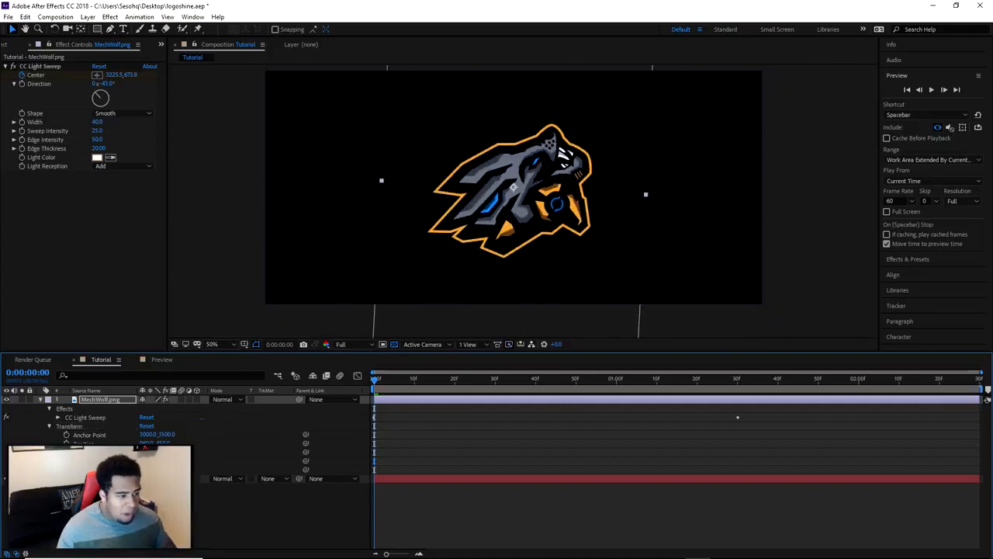
Undo the last rotation of the logo and make MechWolf.png a 3D layer
key("ctrl+z")
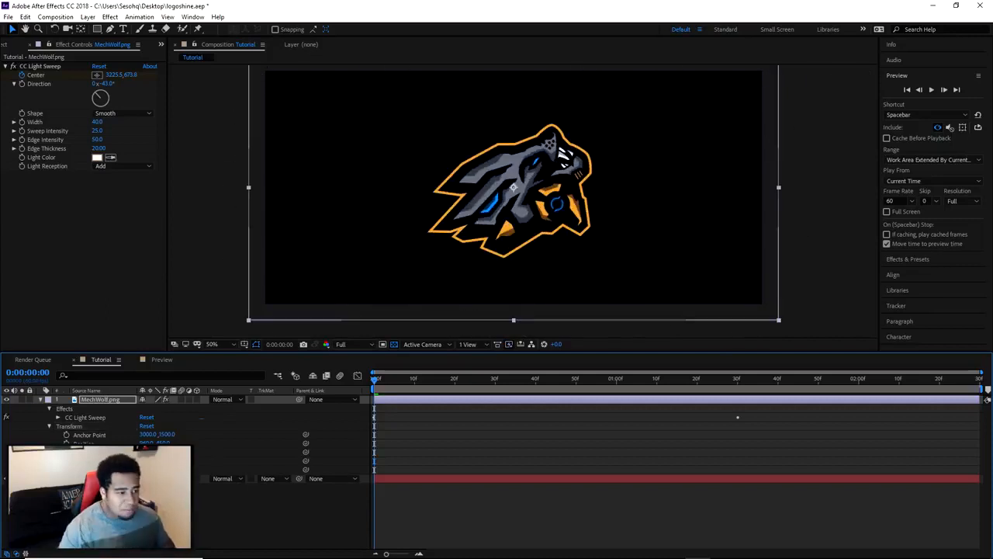
left_click(196, 399)
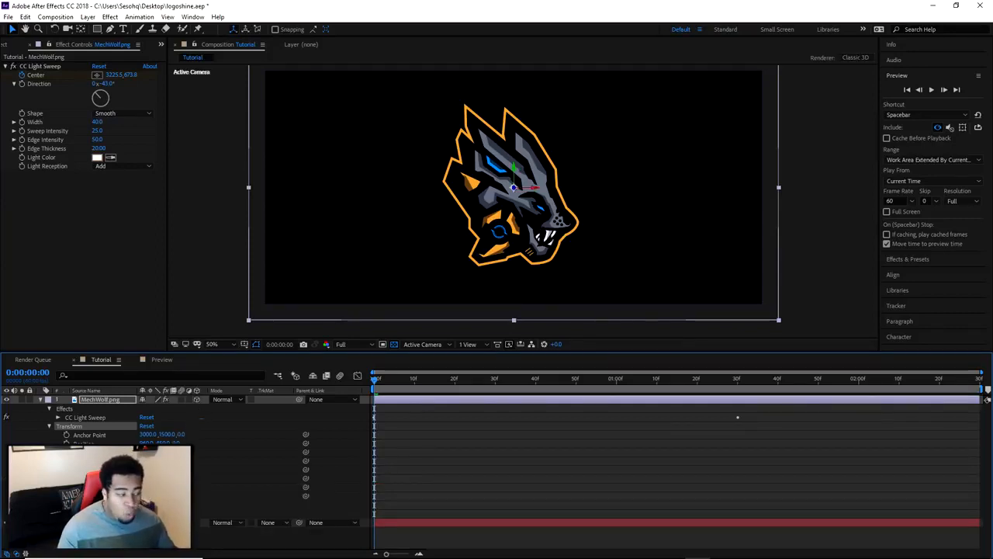
Try rotating the 3D logo about its X axis and its Y axis, undoing each rotation
left_click_drag(154, 469, 212, 468)
key("ctrl+z")
left_click_drag(154, 478, 237, 482)
key("ctrl+z")
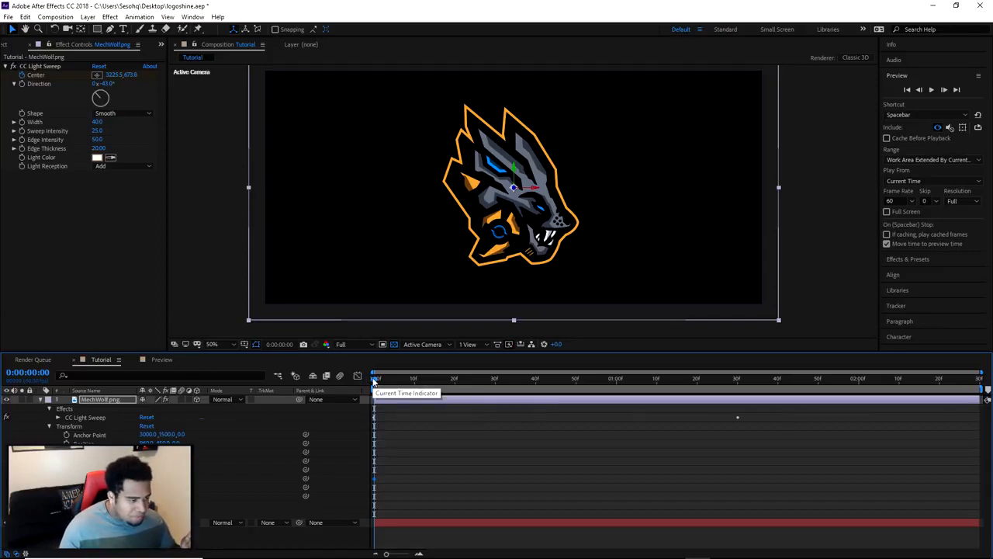
Keyframe the MechWolf.png layer's Y Rotation to make one full turn between 0:00:01:00 and 0:00:01:30
left_click(434, 379)
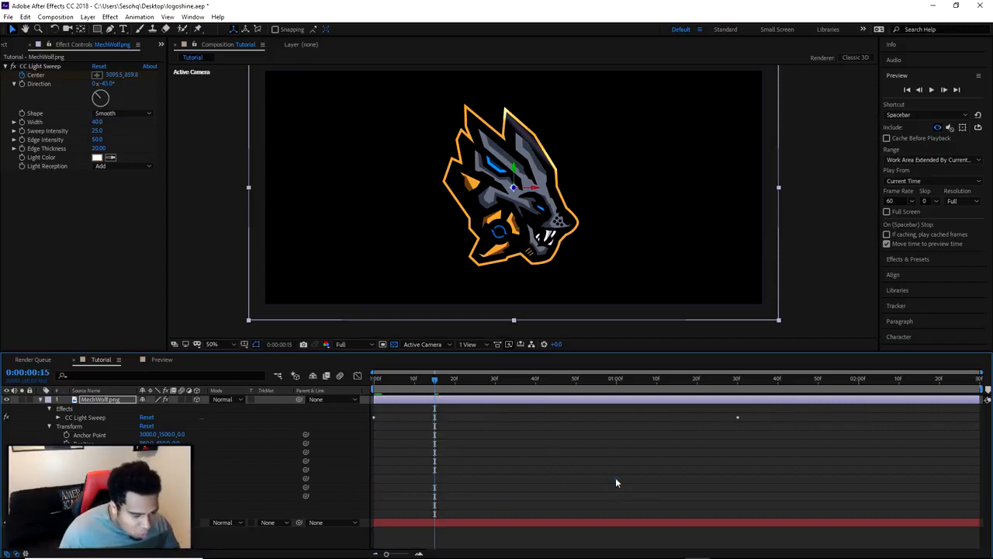
left_click(615, 380)
left_click(620, 380)
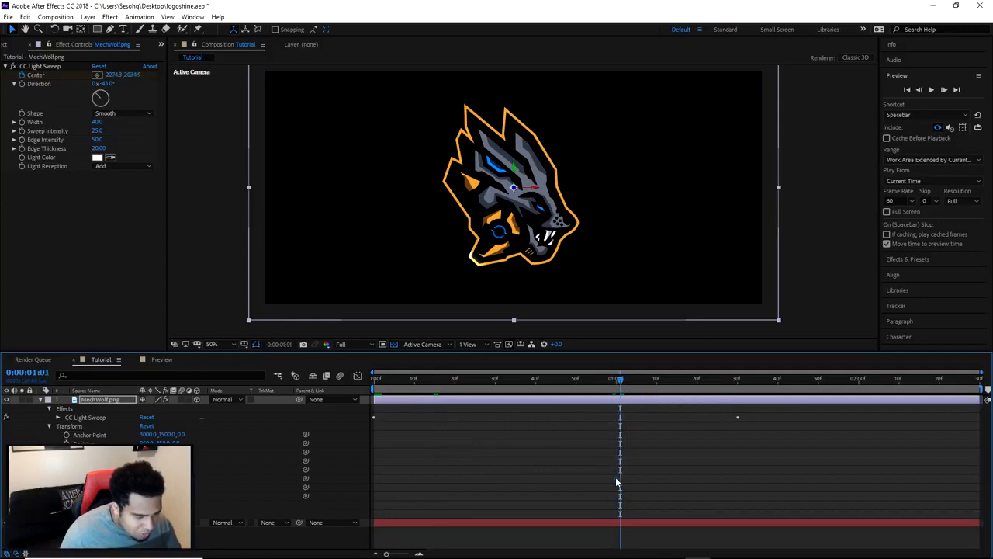
left_click(616, 380)
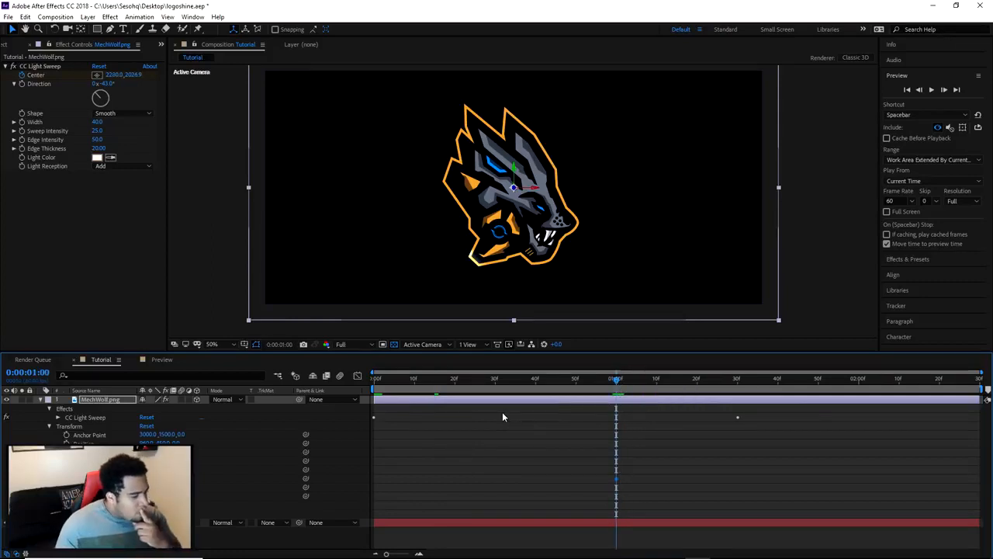
left_click_drag(618, 381, 737, 388)
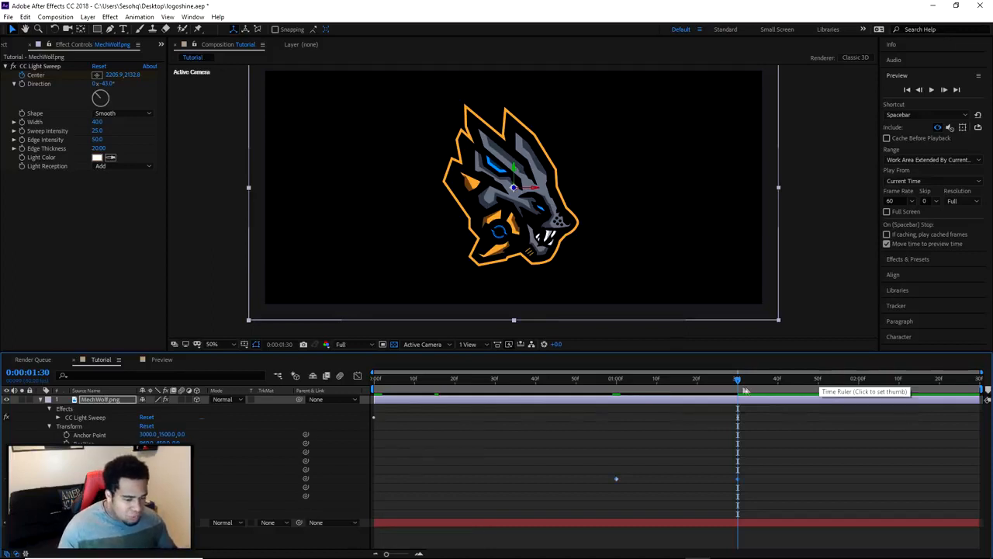
left_click_drag(738, 386, 740, 411)
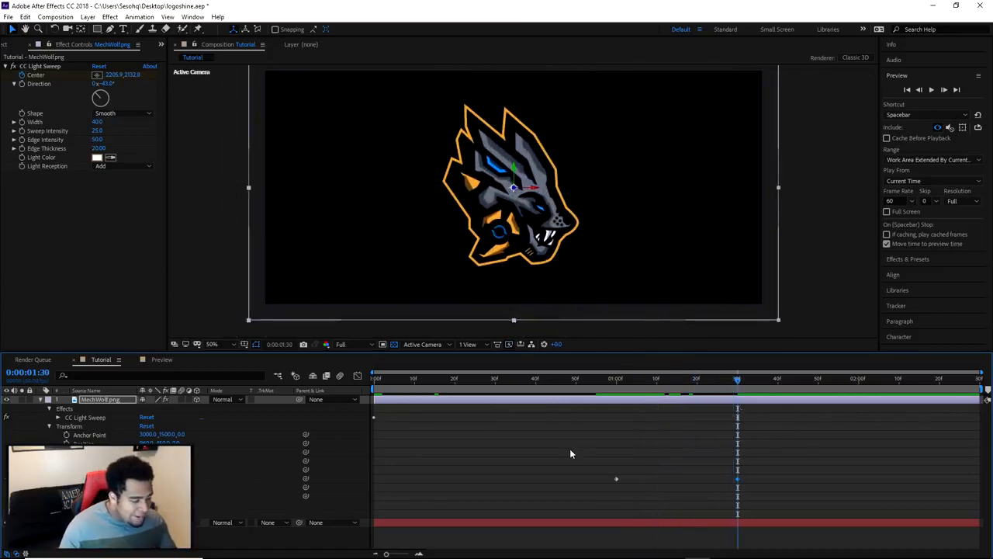
Shift both Y Rotation keyframes earlier, to about 0:00:00:33 and 0:00:01:03, and play the animation from the start
left_click_drag(740, 385, 596, 394)
left_click(576, 383)
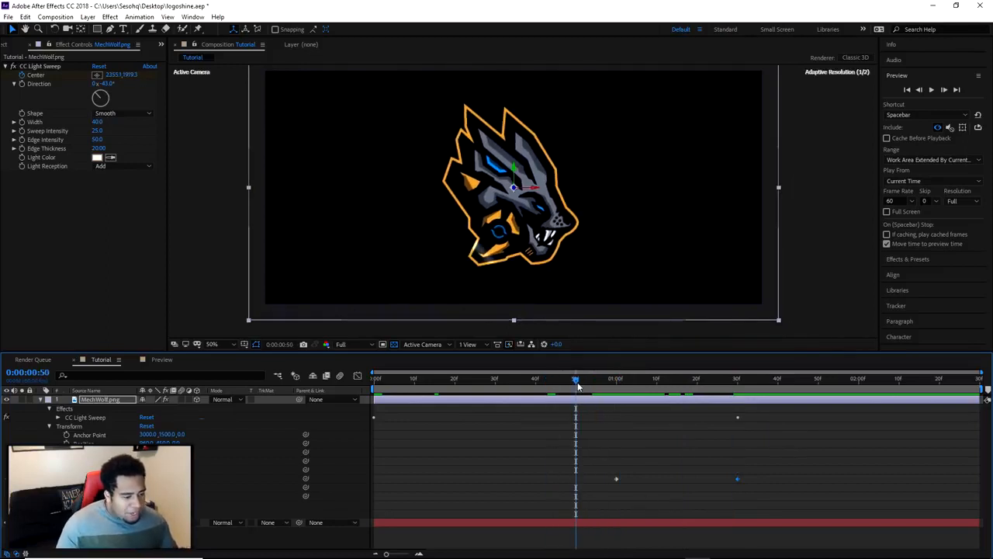
left_click(521, 383)
mouse_move(618, 472)
left_mouse_down()
mouse_move(721, 490)
mouse_move(747, 484)
mouse_move(628, 478)
left_mouse_up()
left_click_drag(517, 382, 637, 399)
left_click_drag(515, 383, 370, 386)
left_click(933, 90)
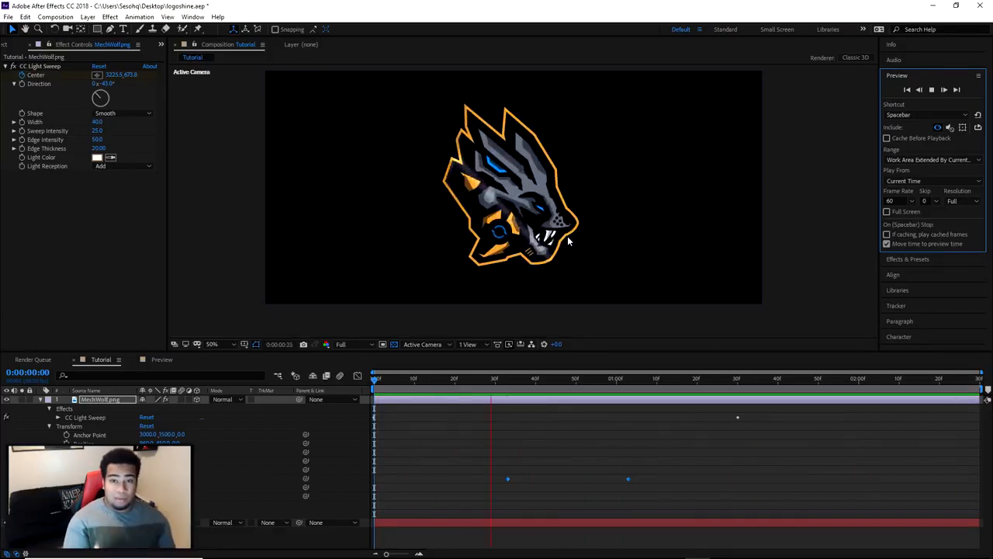
Stop playback and apply Easy Ease to both Y Rotation keyframes
left_click_drag(648, 482, 467, 476)
key("space")
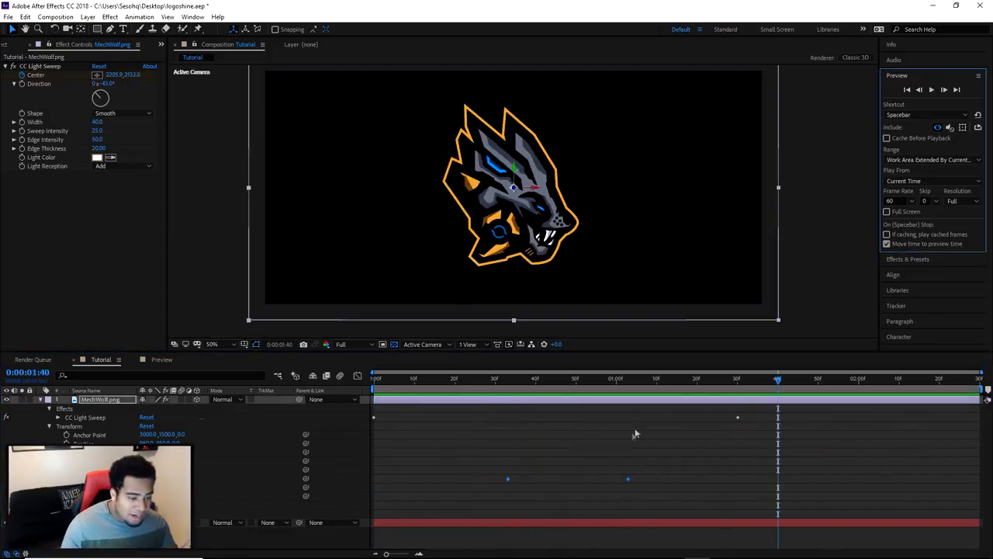
right_click(629, 482)
mouse_move(683, 470)
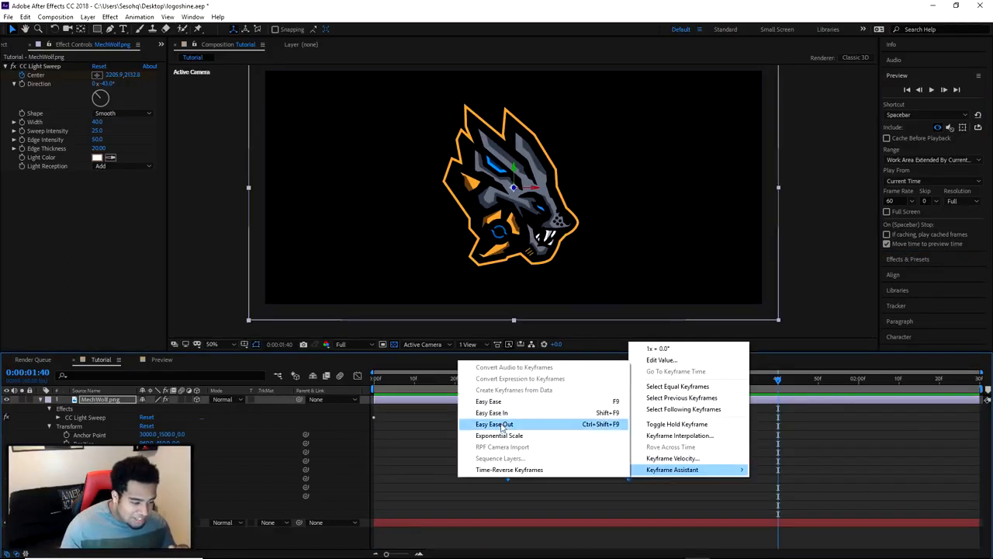
left_click(500, 402)
Lengthen the end Y Rotation keyframe's incoming ease in the Graph Editor so the spin peaks early, and return to the layer bars
left_click(358, 376)
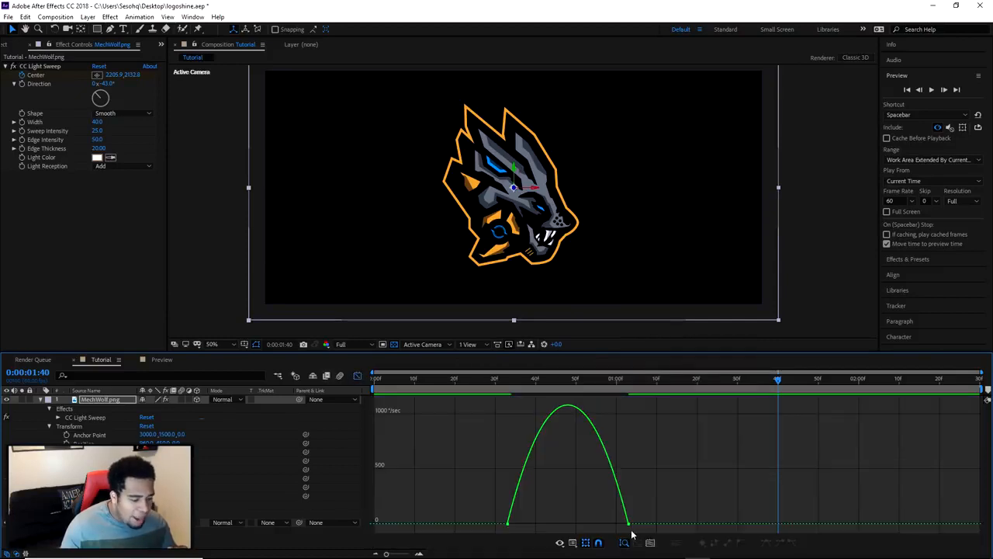
mouse_move(629, 527)
left_click_drag(609, 524, 535, 526)
left_click(357, 376)
Play the eased spin, move the end Y Rotation keyframe to 0:00:01:30 and collapse the MechWolf.png layer
key("space")
left_click(932, 90)
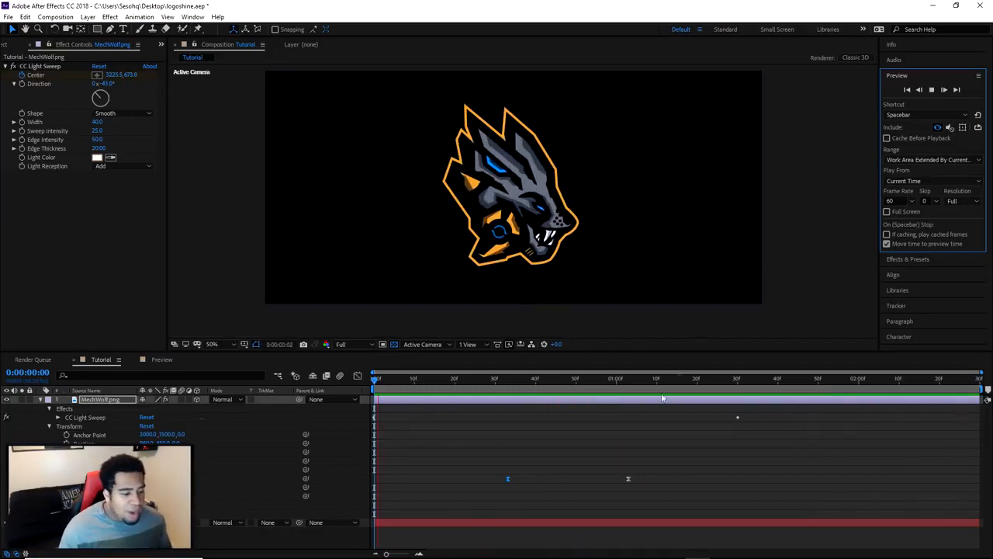
left_click_drag(630, 478, 737, 481)
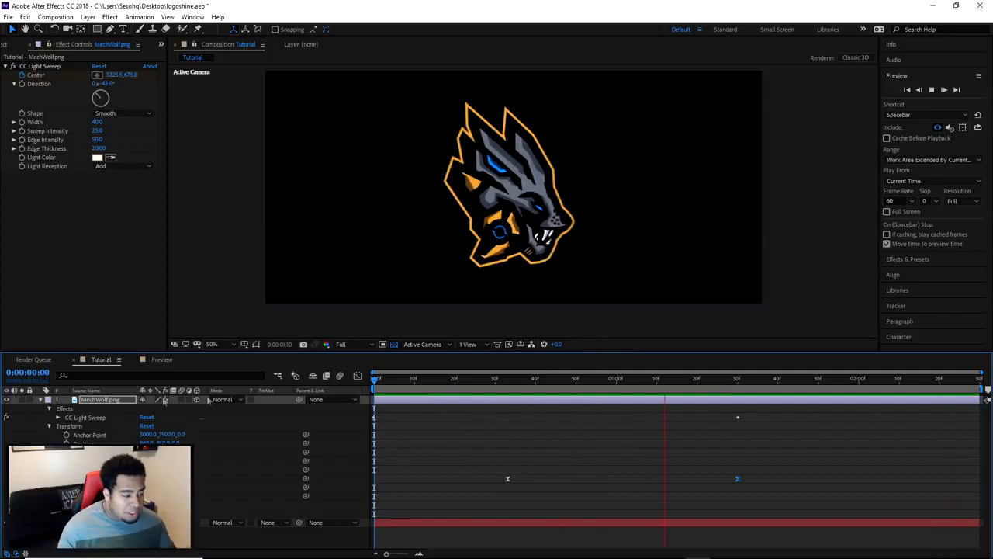
left_click(44, 400)
Check the duration in the Tutorial composition's settings and cancel
right_click(419, 434)
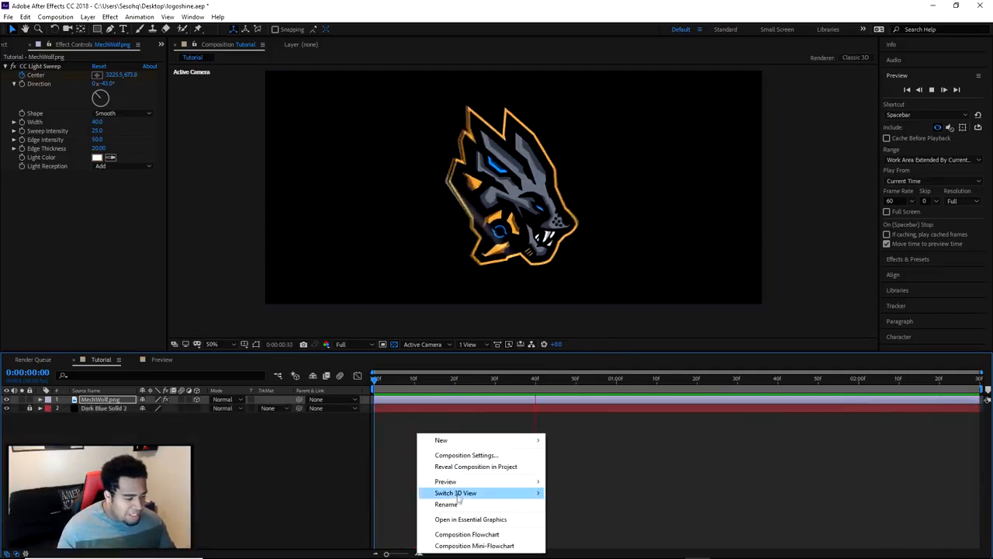
left_click(460, 456)
left_click(478, 259)
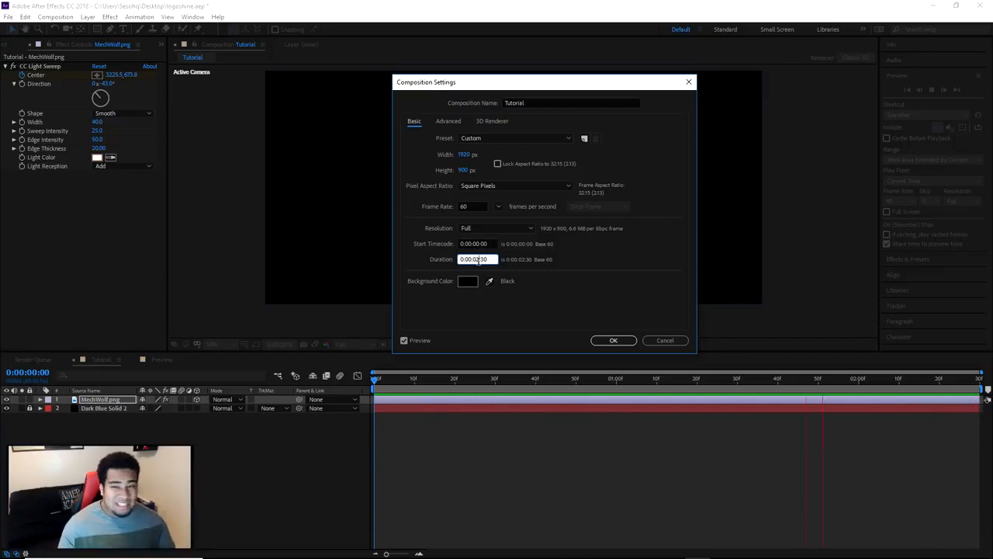
left_click(660, 340)
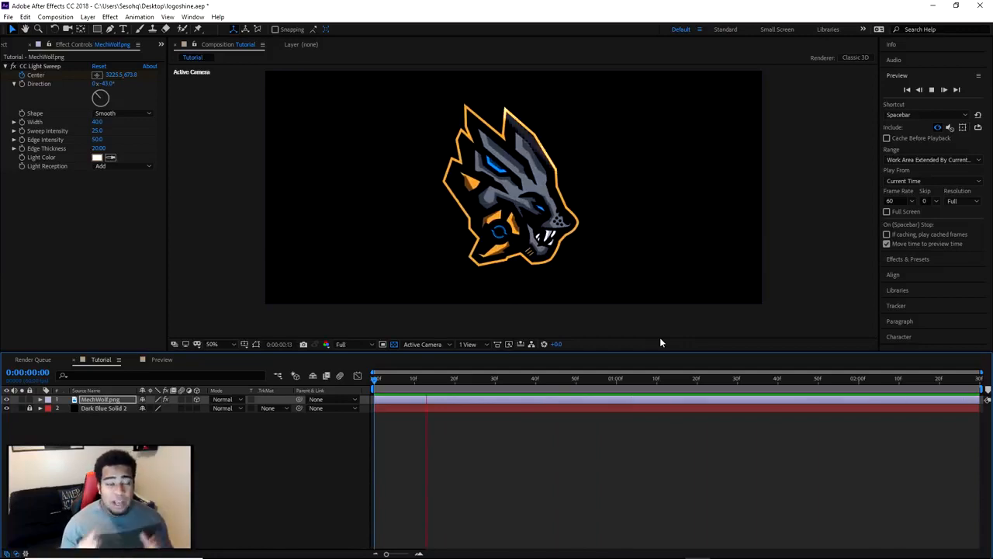
Stop the playback and scrub through the logo's spin up to 0:00:01:30
left_click(931, 89)
mouse_move(780, 378)
left_mouse_down()
mouse_move(410, 379)
mouse_move(766, 382)
left_mouse_up()
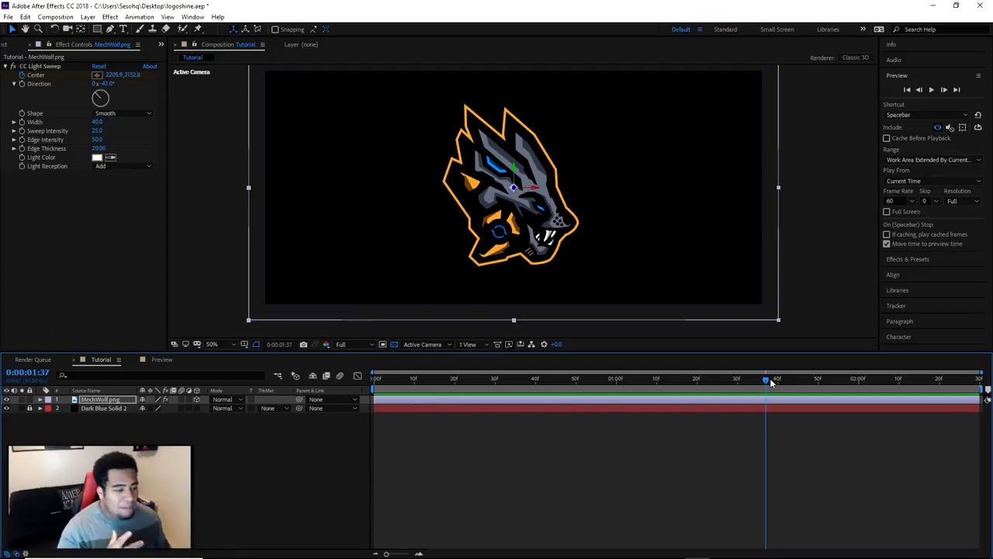
left_click_drag(545, 380, 705, 395)
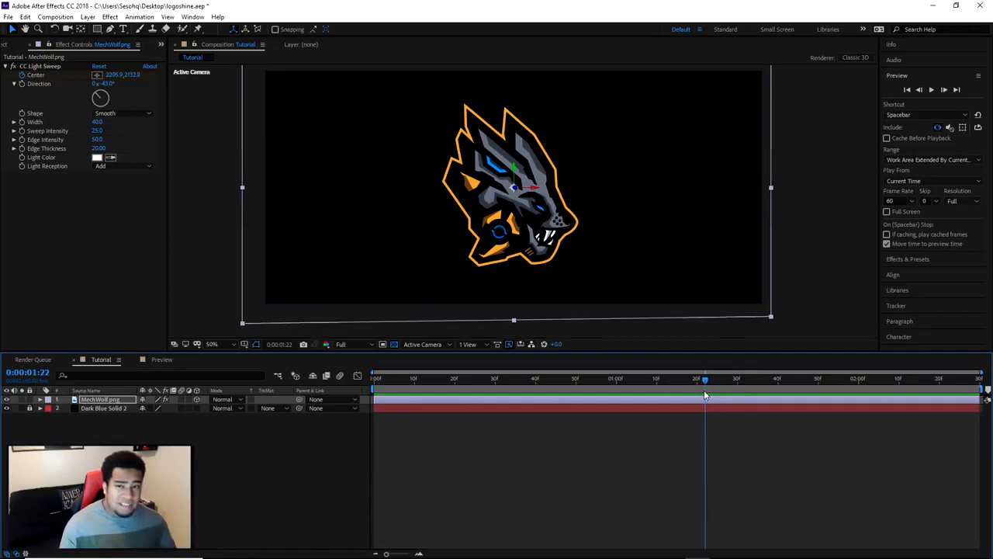
left_click_drag(705, 395, 733, 388)
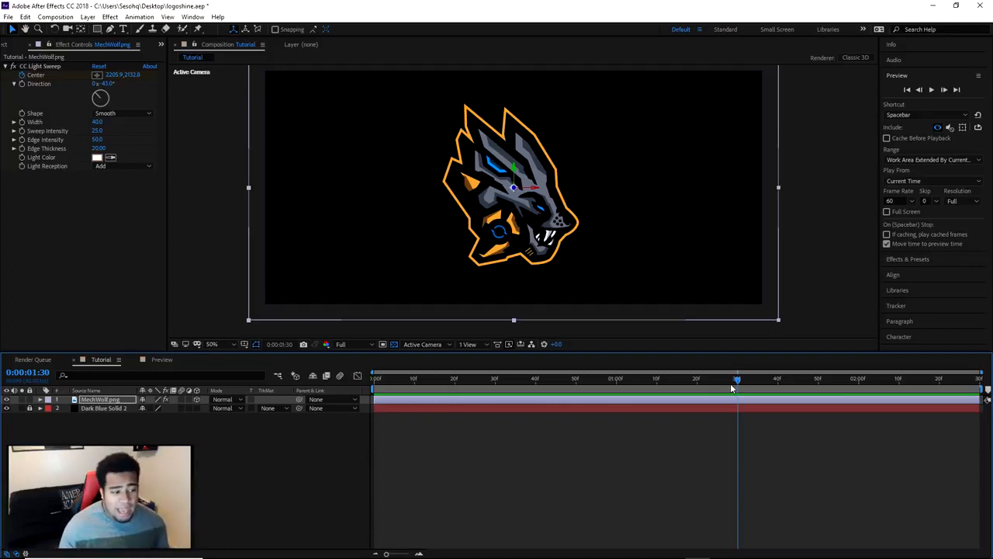
Add the Tutorial composition to the Render Queue, view the output module's available formats and cancel
left_click(215, 471)
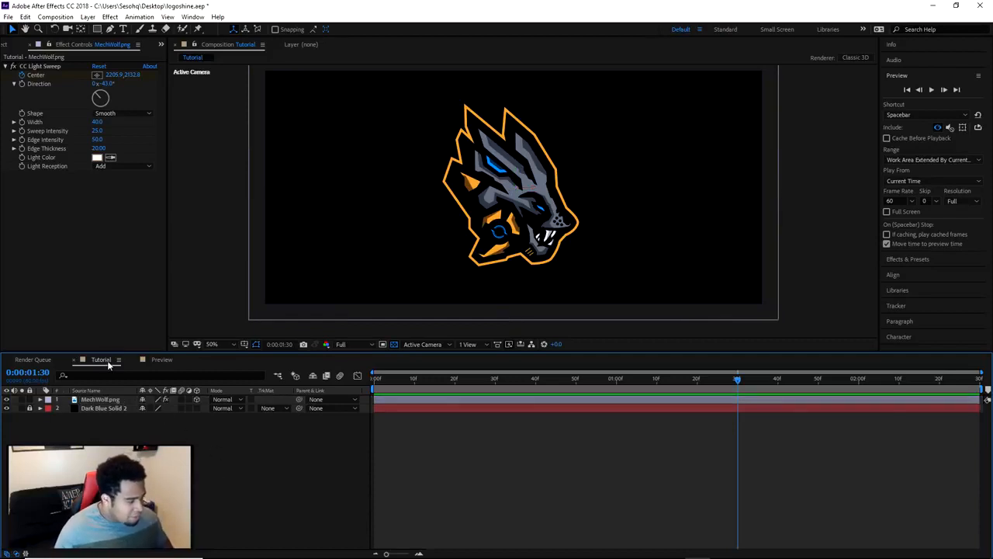
left_click(67, 17)
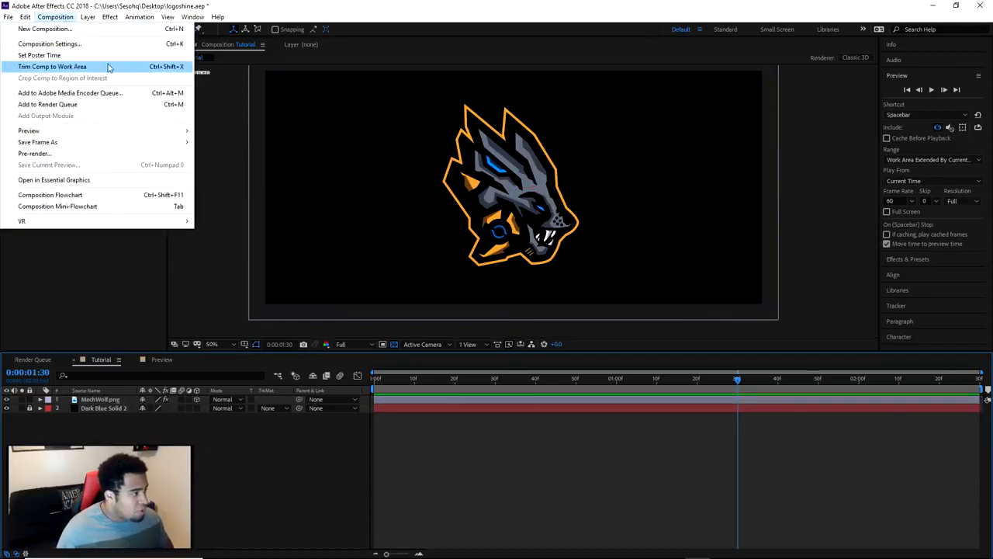
left_click(62, 104)
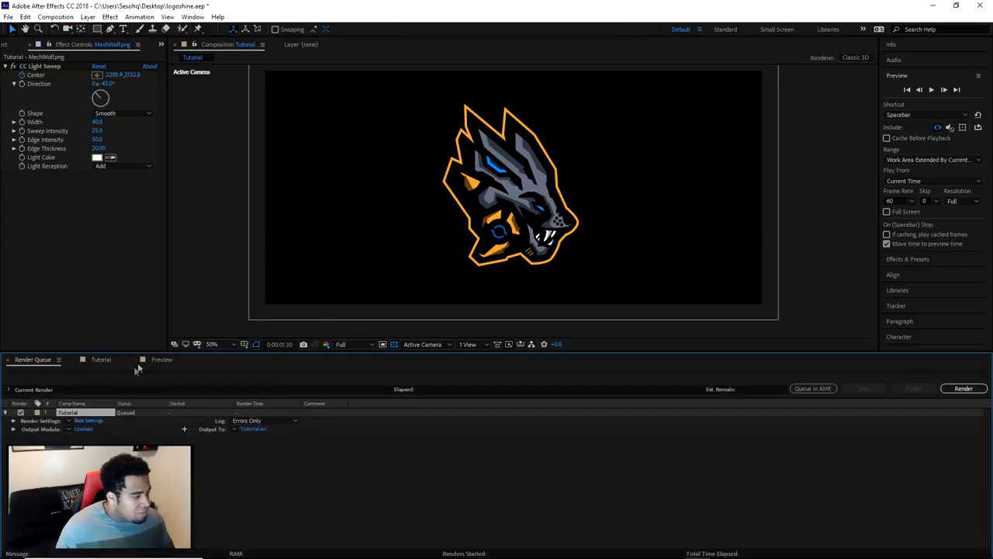
left_click(85, 430)
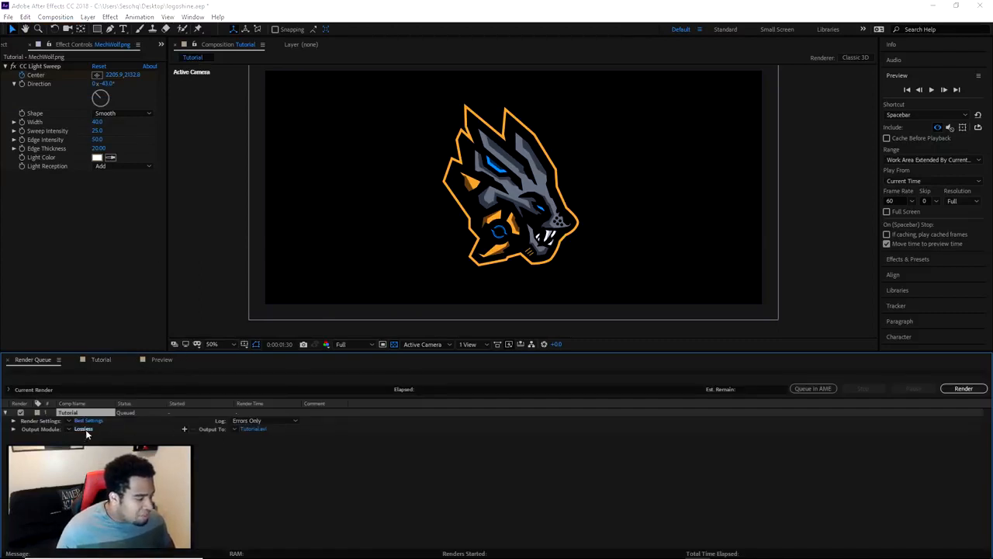
left_click(431, 149)
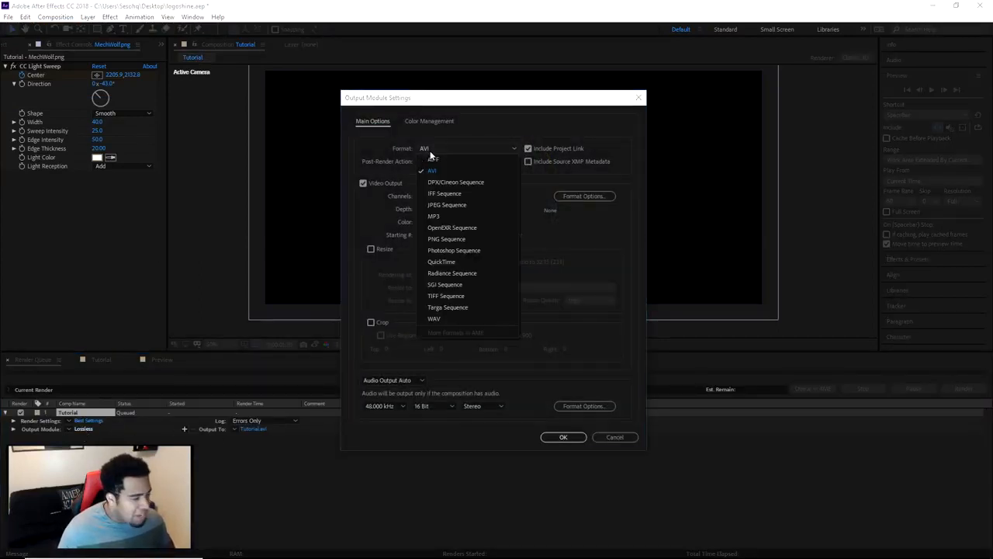
left_click(615, 436)
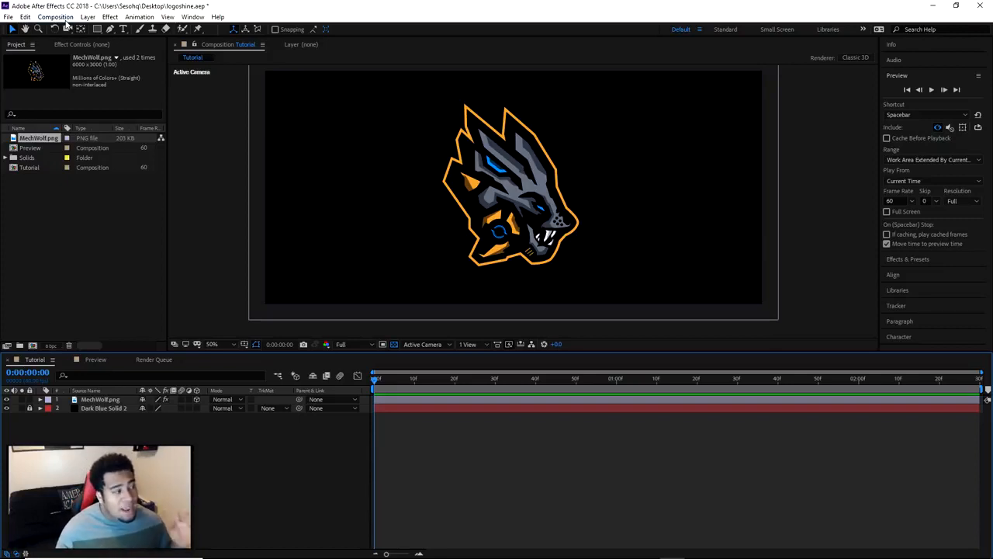
Add the Tutorial composition to the Render Queue and confirm render settings with Best quality, Full resolution and the comp's frame rate
left_click(56, 17)
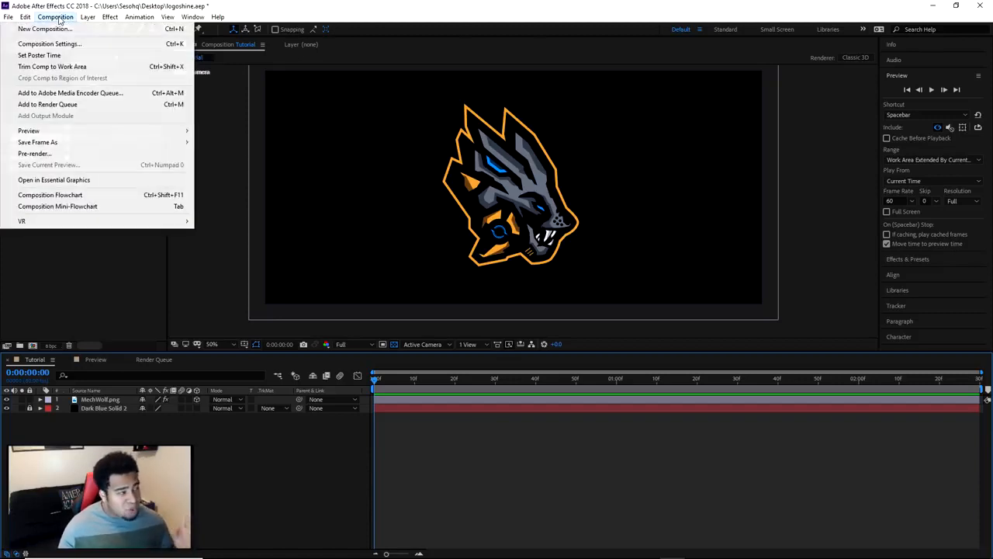
left_click(50, 105)
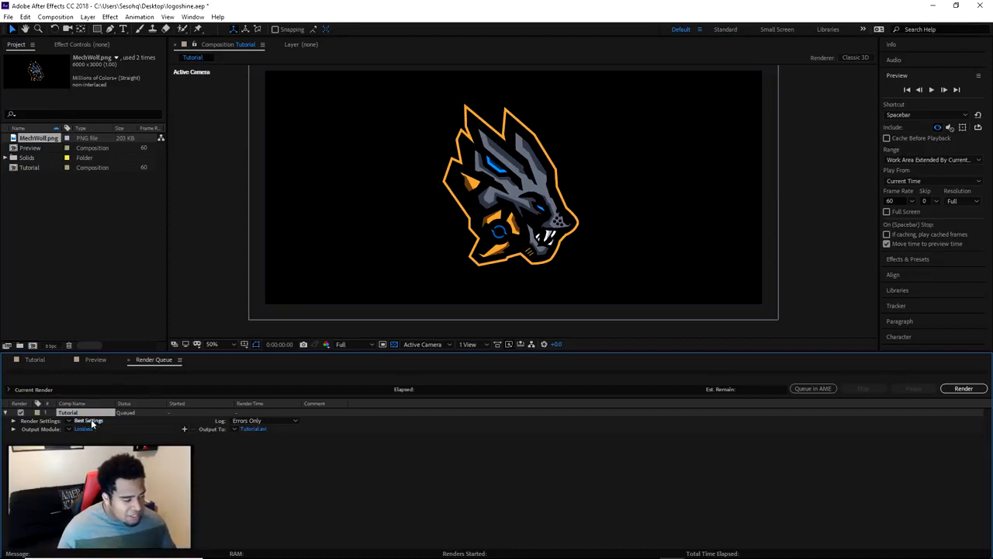
left_click(90, 421)
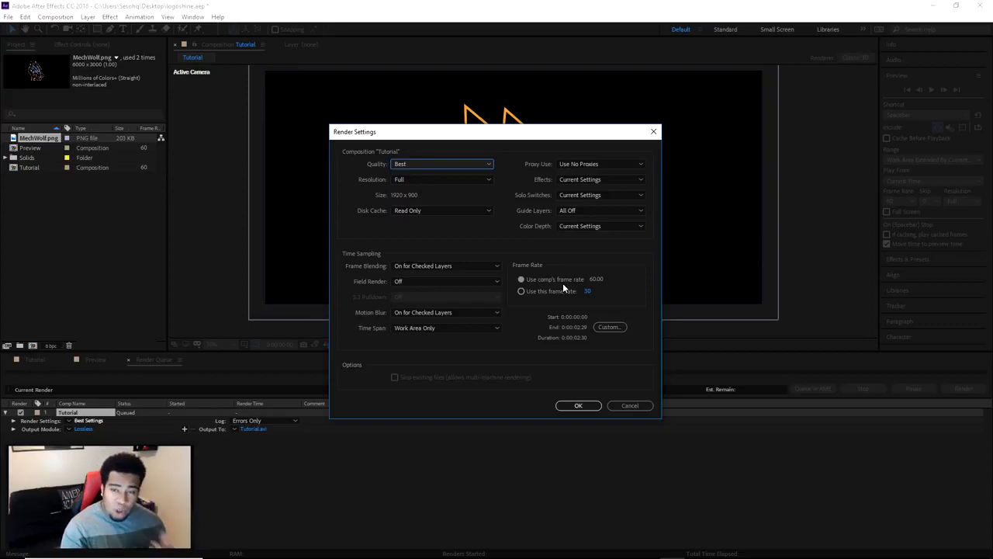
left_click(577, 406)
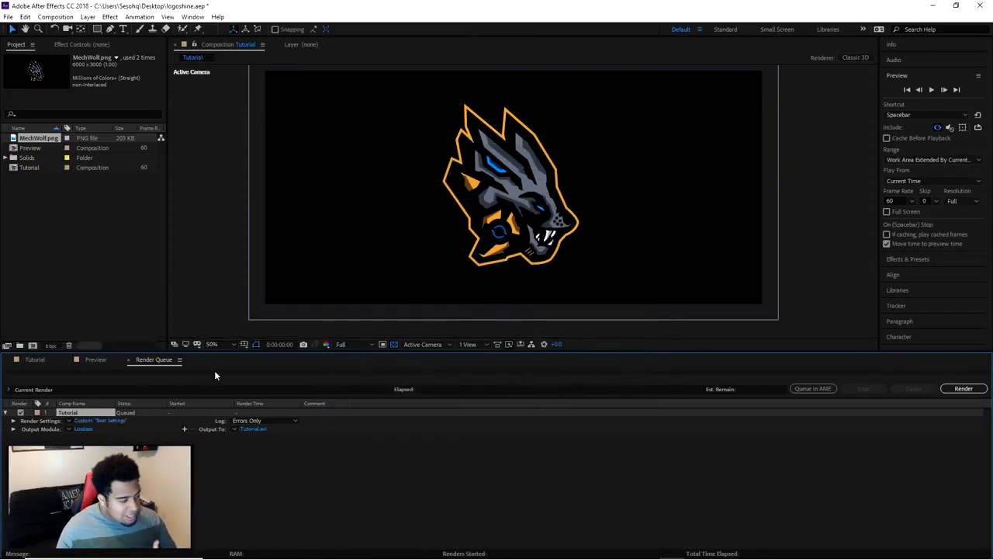
Check the frame rate in the Tutorial composition's settings and cancel
left_click(33, 360)
right_click(297, 433)
left_click(354, 454)
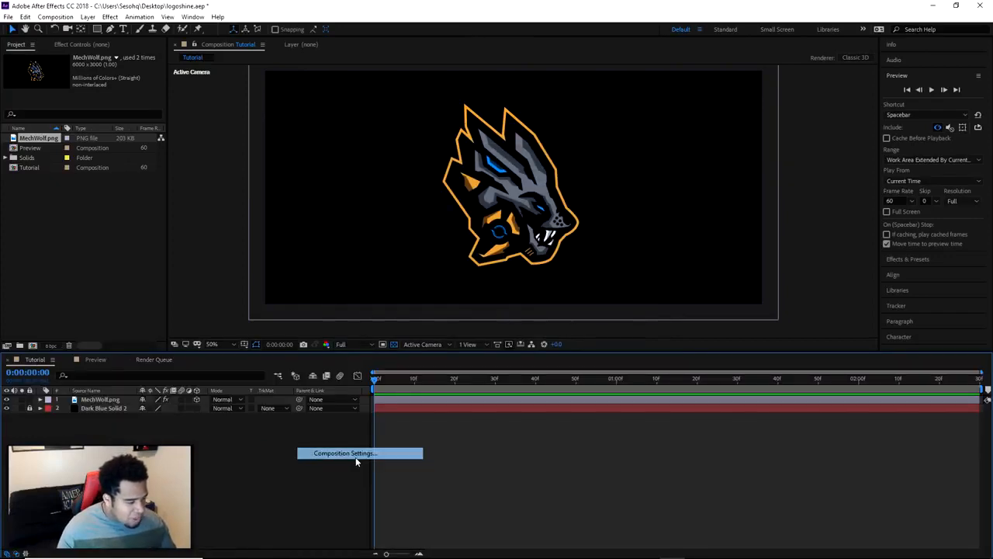
left_click(472, 206)
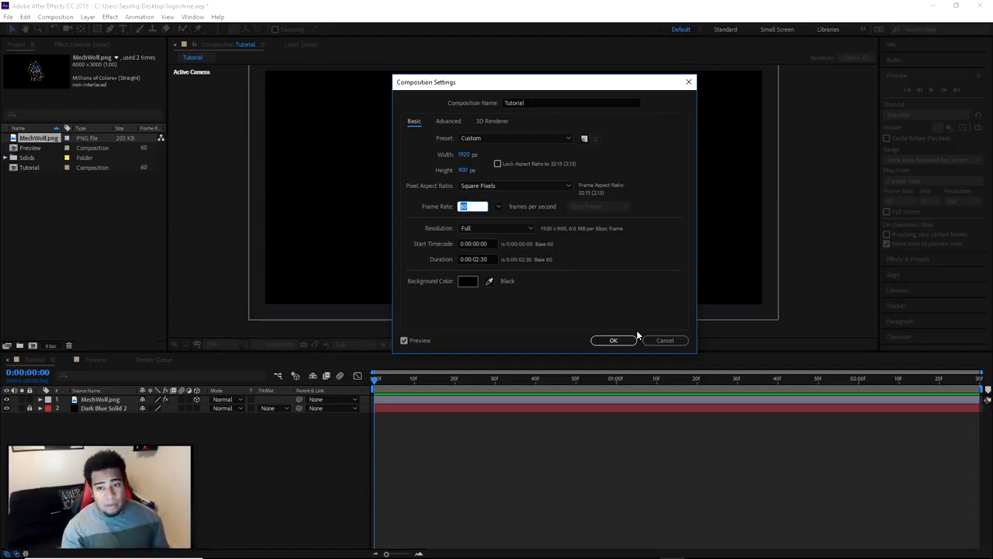
left_click(665, 340)
Try the PNG Sequence format with RGB + Alpha channels in the Tutorial render item's output module settings
left_click(149, 360)
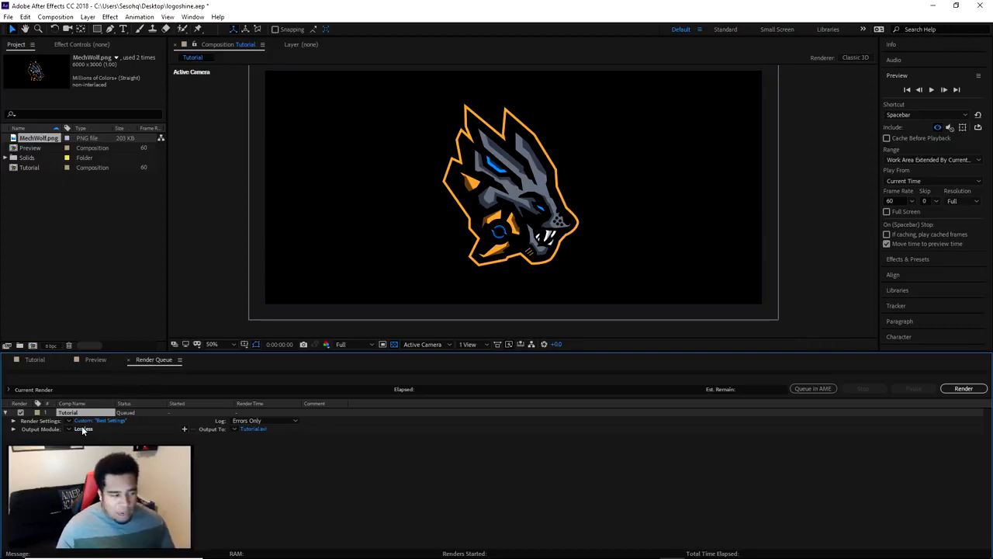
left_click(82, 428)
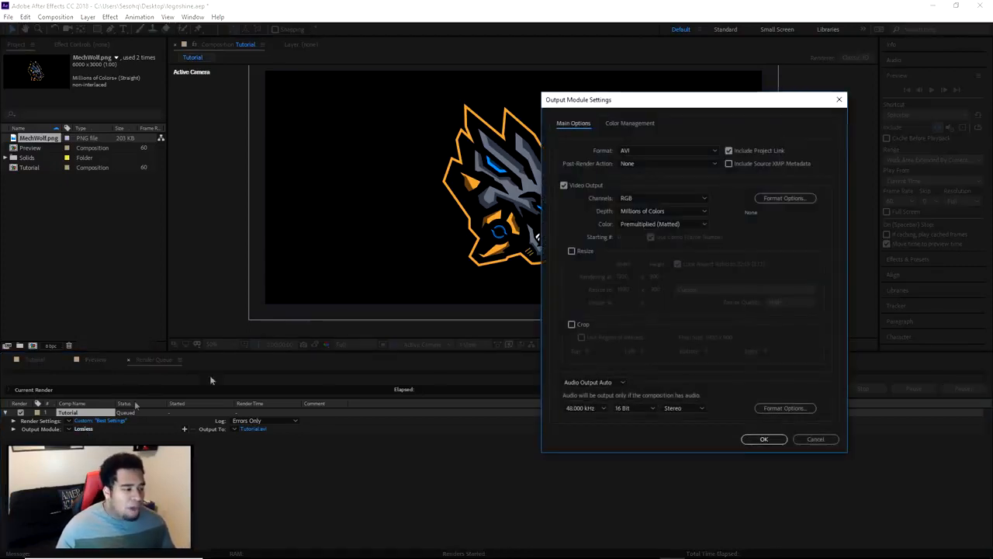
left_click(639, 149)
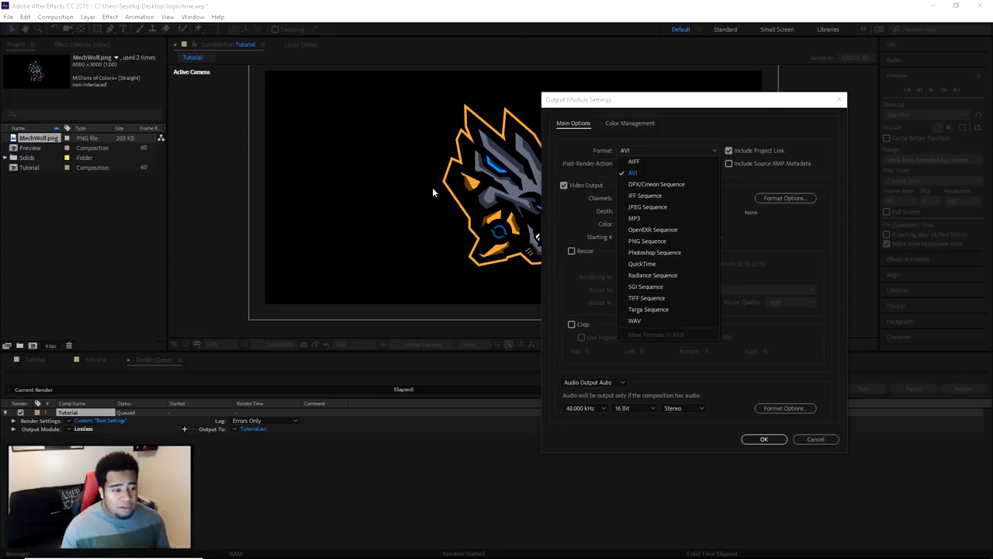
left_click(647, 241)
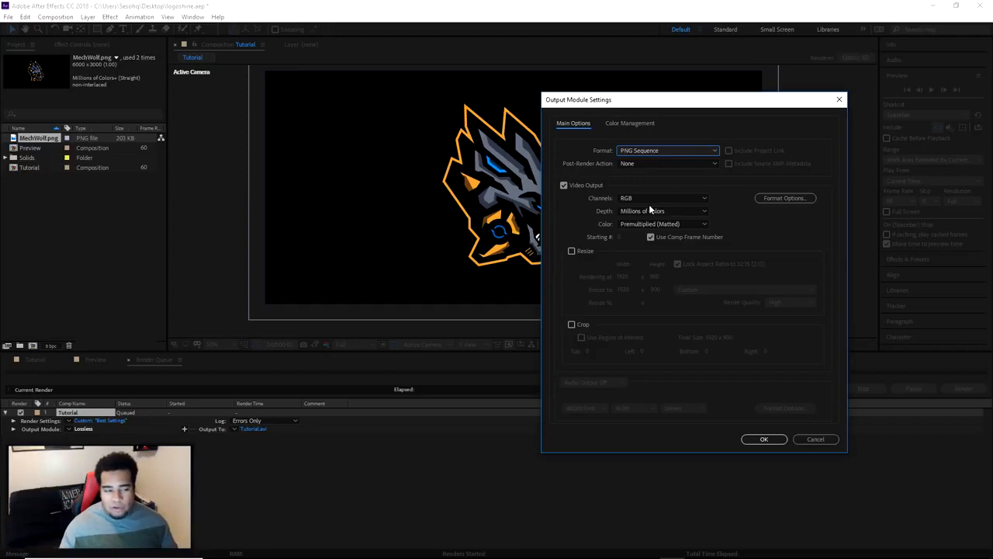
left_click(624, 199)
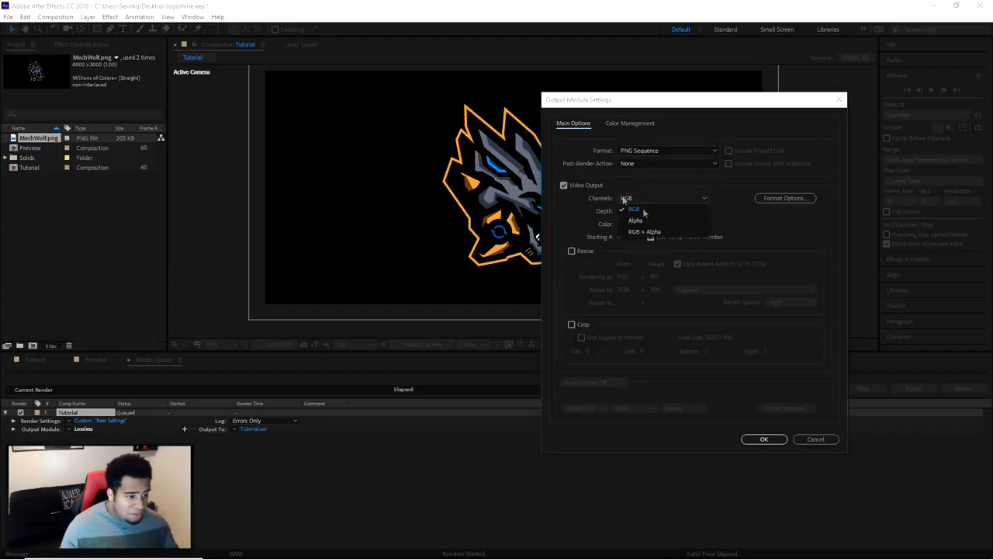
left_click(656, 233)
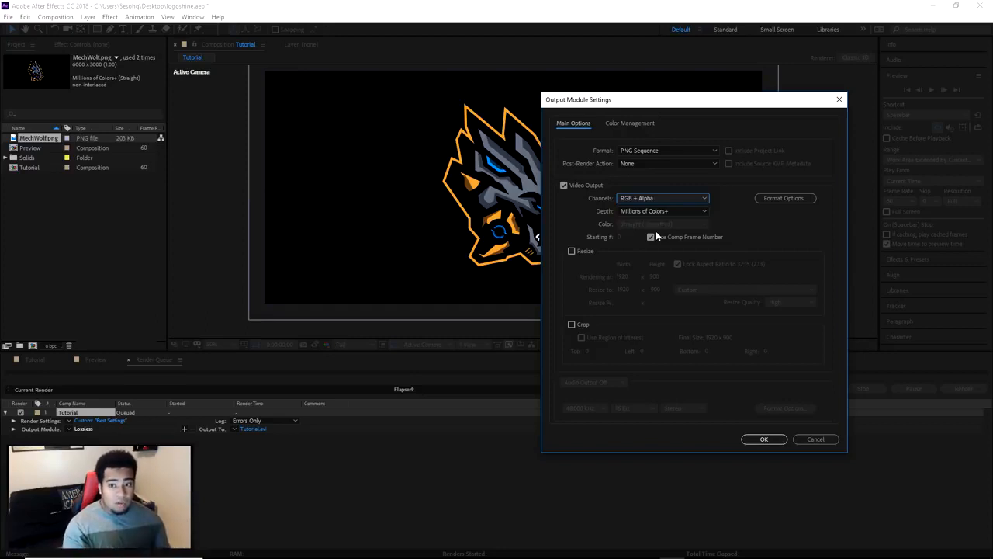
Set the output module's format to JPEG Sequence with RGB channels and confirm the settings
left_click(647, 150)
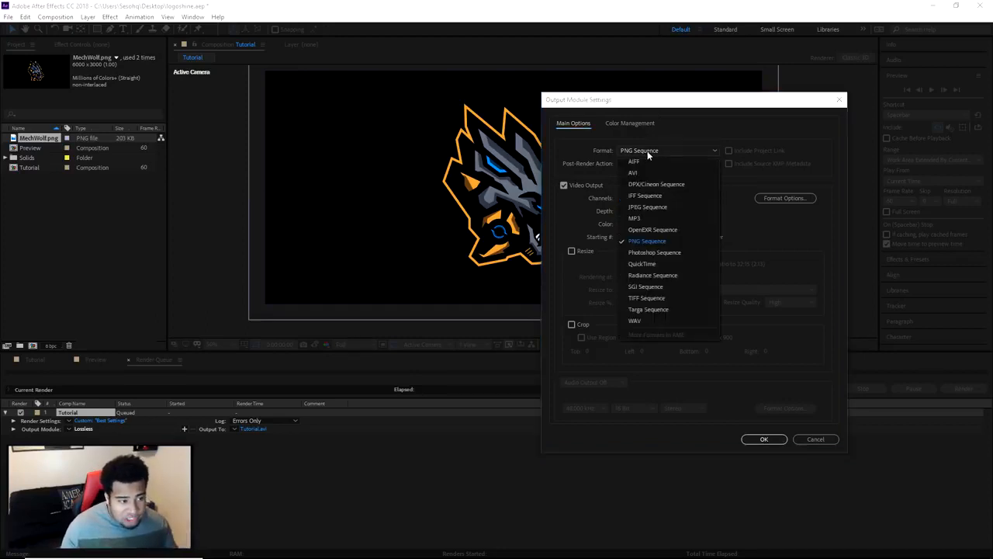
left_click(663, 205)
left_click(646, 200)
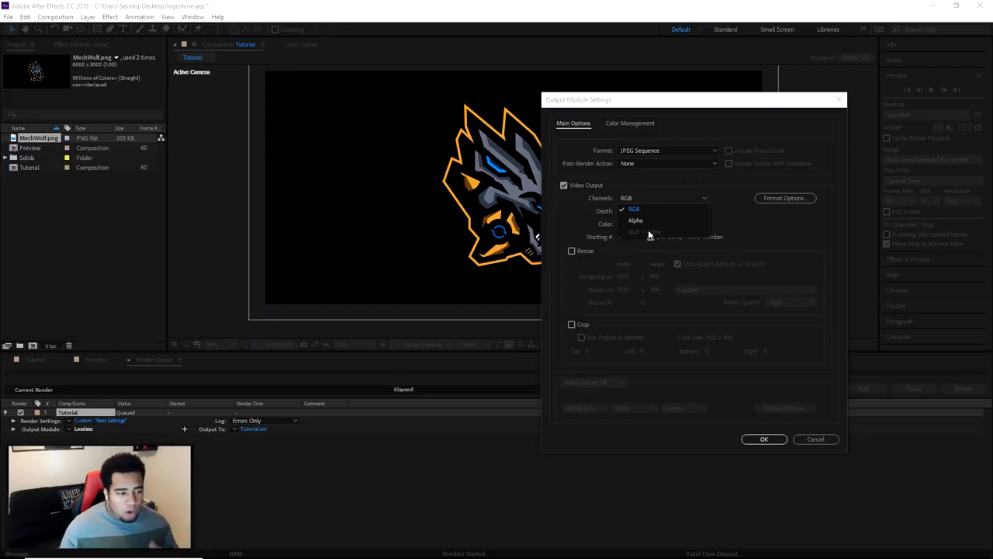
left_click(748, 217)
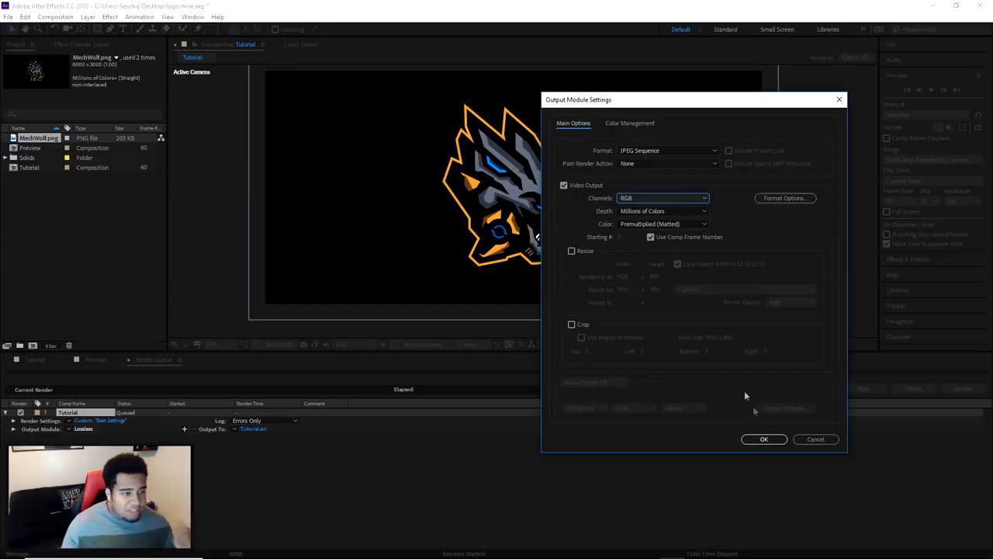
left_click(764, 440)
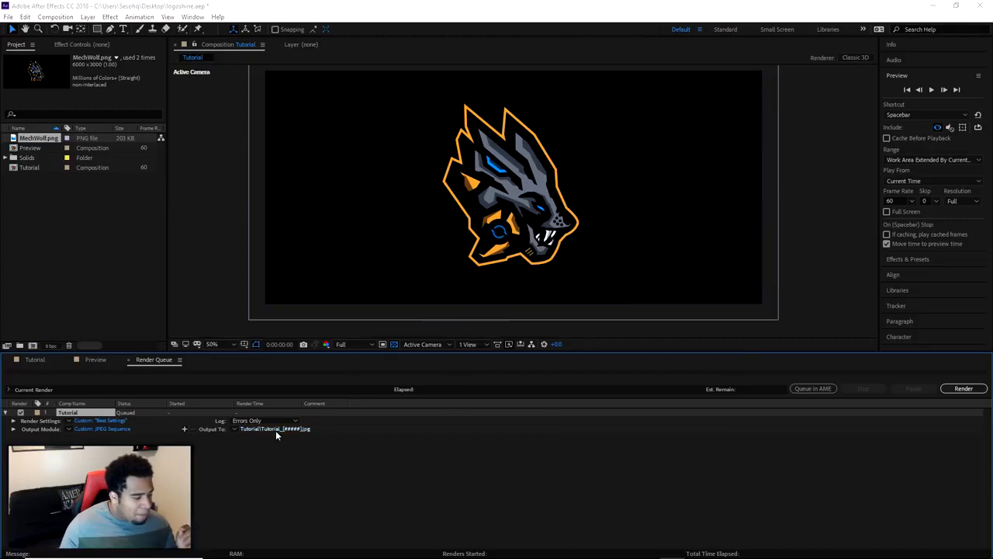
Open the render's output destination, inspect the existing frames in the nested Tutorial folder, and return to the ok folder
left_click(276, 430)
left_click(509, 91)
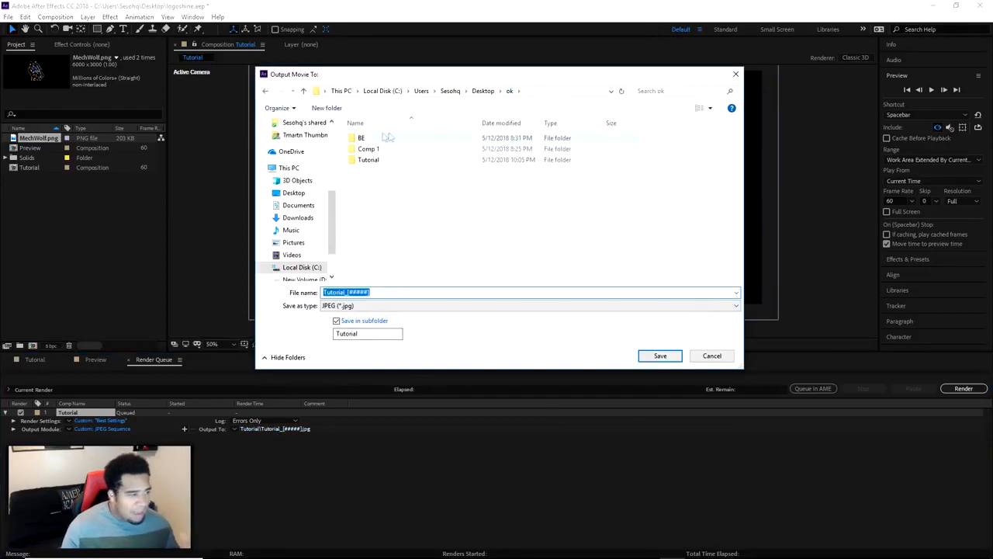
double_click(379, 160)
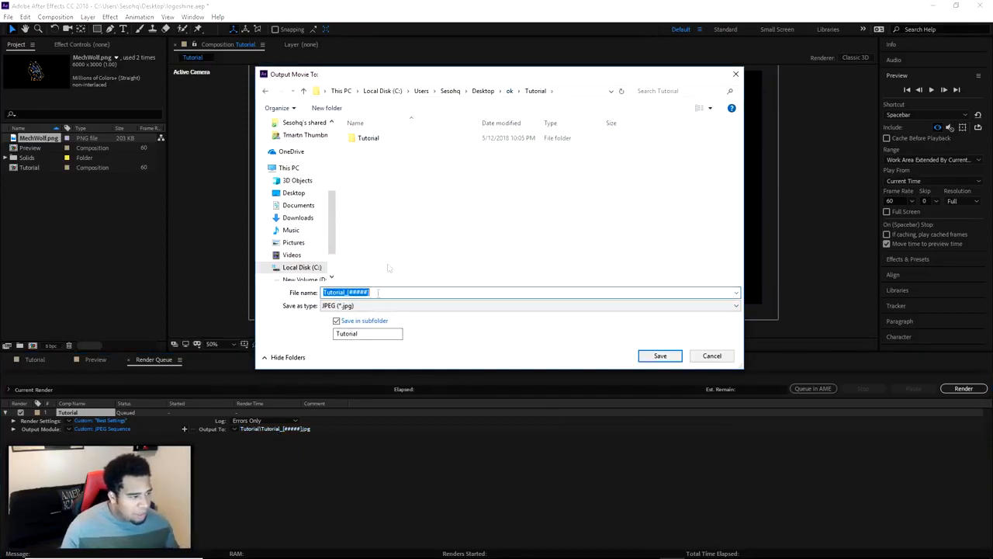
double_click(368, 138)
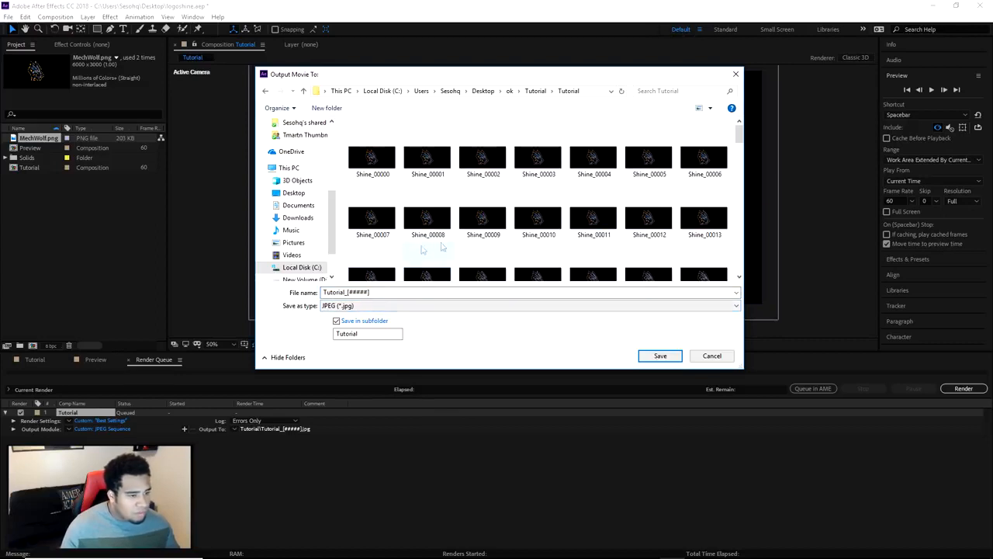
right_click(386, 162)
left_click(512, 92)
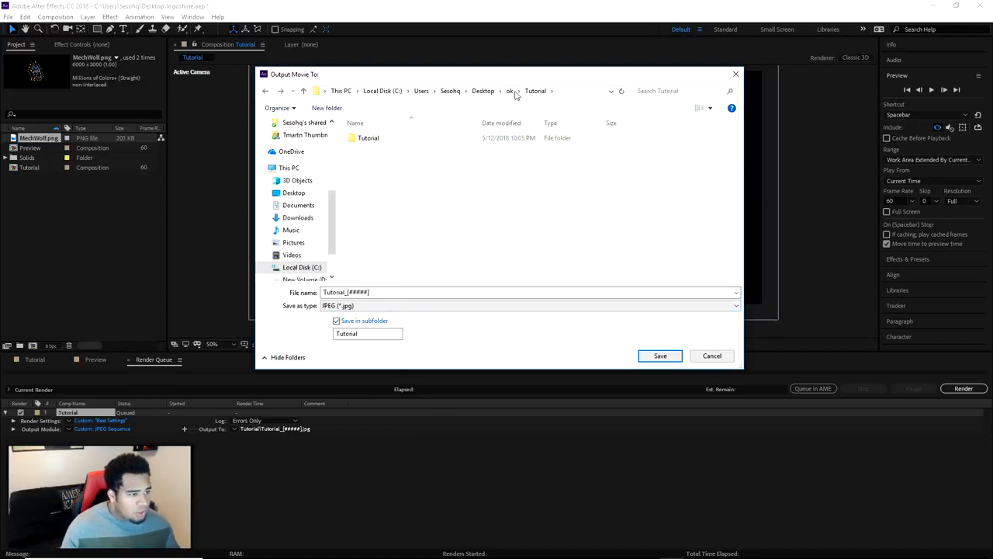
Create a folder named Shine inside the ok folder
right_click(407, 199)
mouse_move(334, 322)
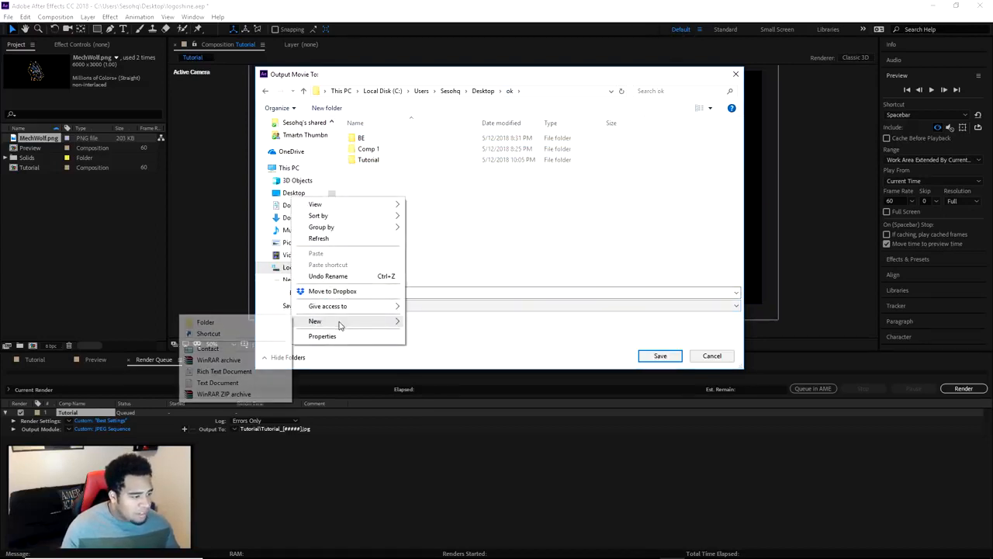
left_click(233, 321)
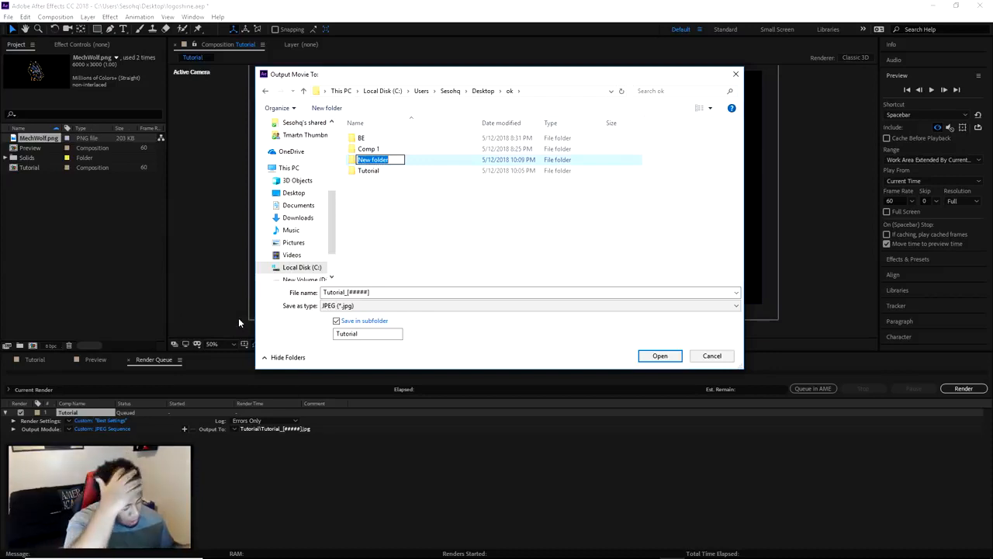
type("Shine")
key("Return")
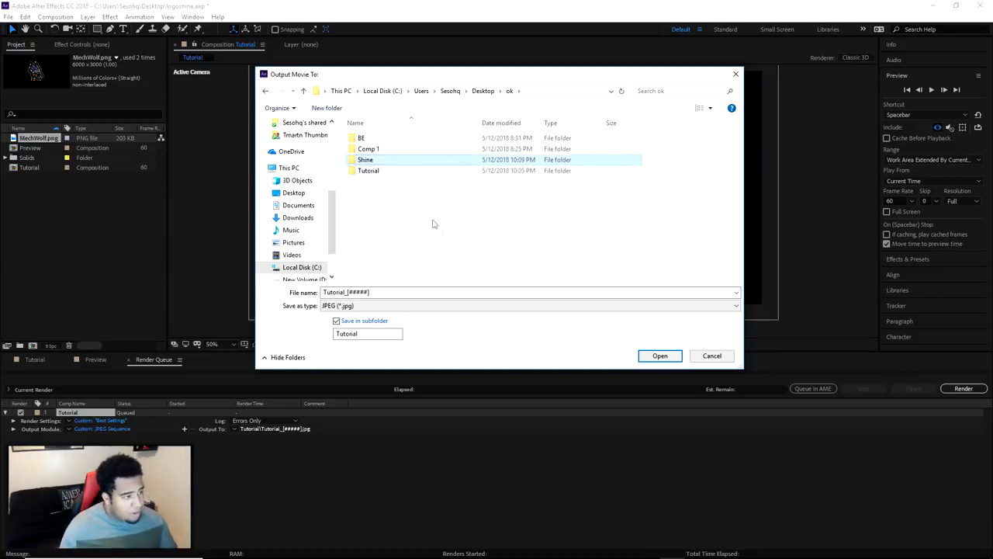
Save the output sequence under the name Shine inside the Shine folder and start the render
double_click(372, 148)
key("alt+Left")
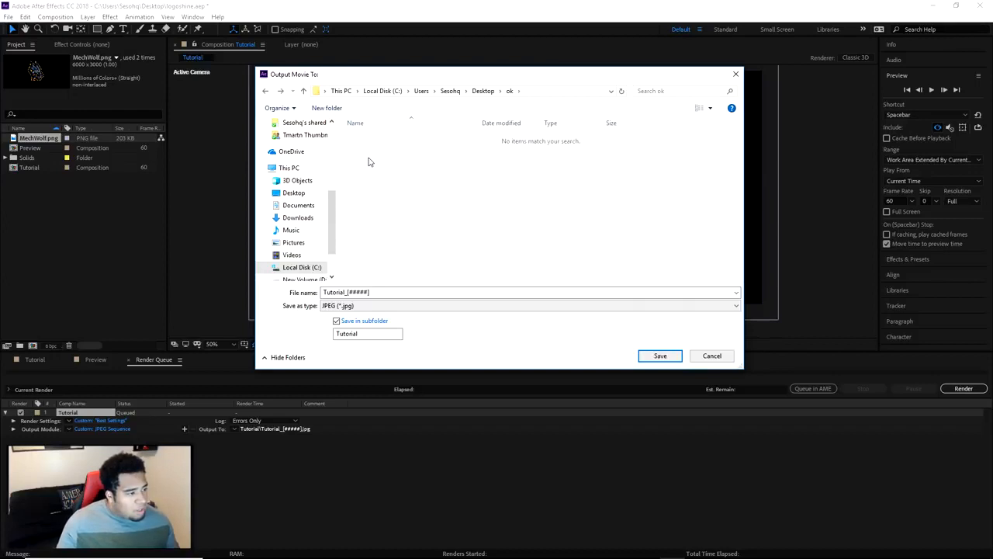
left_click(379, 289)
type("Shine")
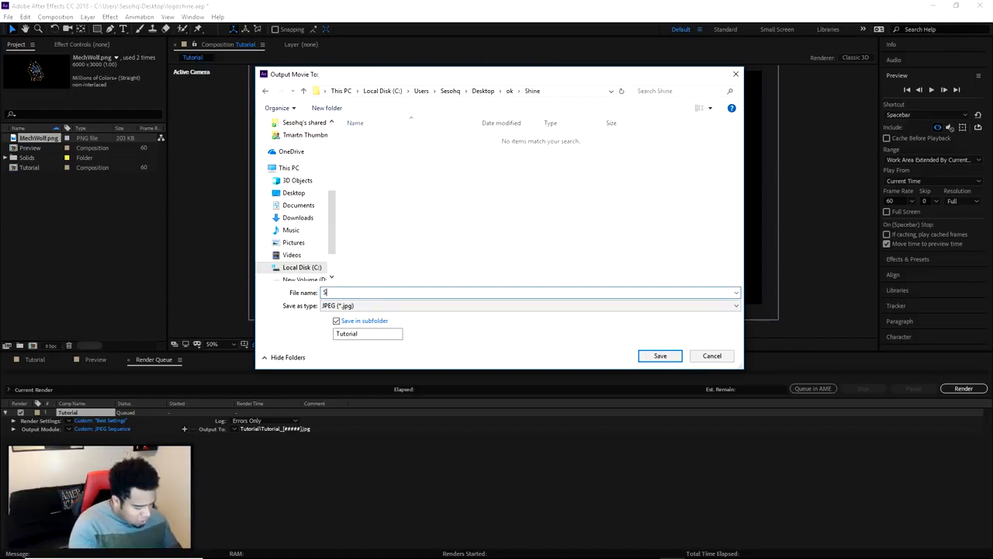
left_click(661, 358)
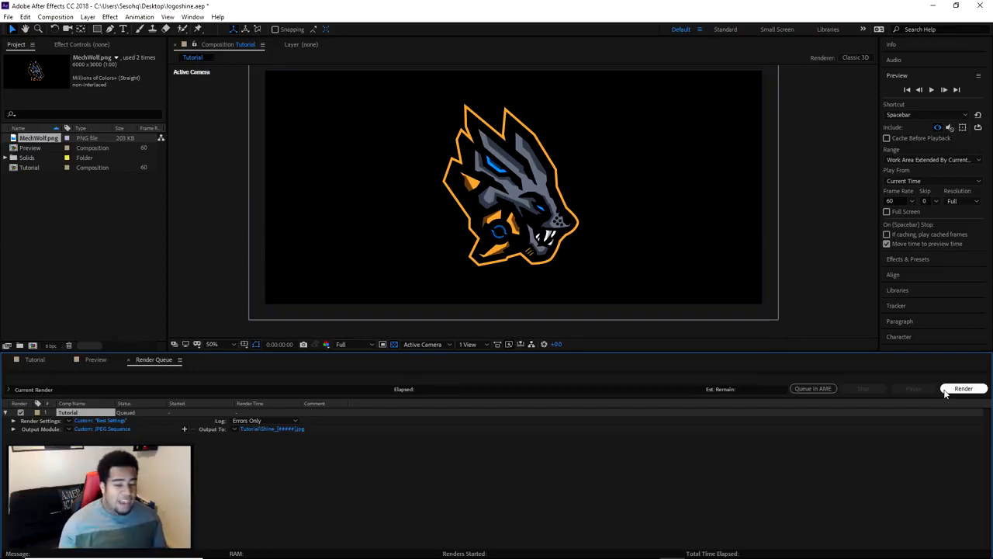
left_click(964, 389)
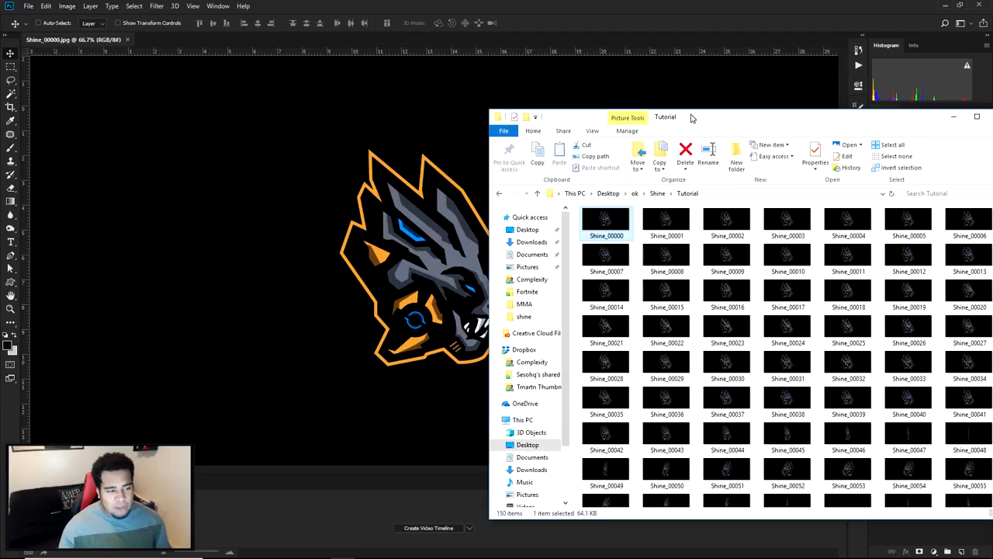
Open the rendered frame Shine_00001 as a separate document in Photoshop and close it again
left_click_drag(690, 117, 679, 118)
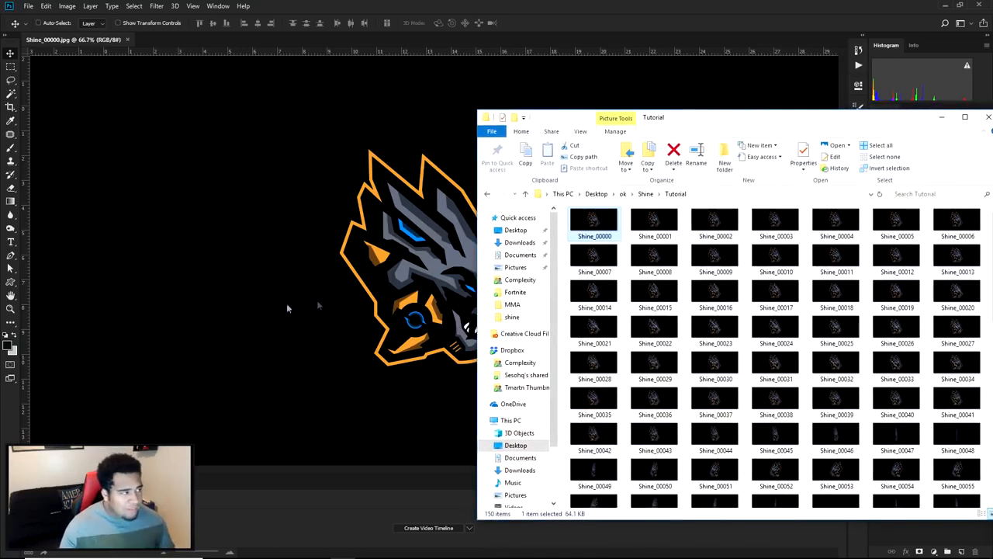
left_click_drag(654, 221, 183, 40)
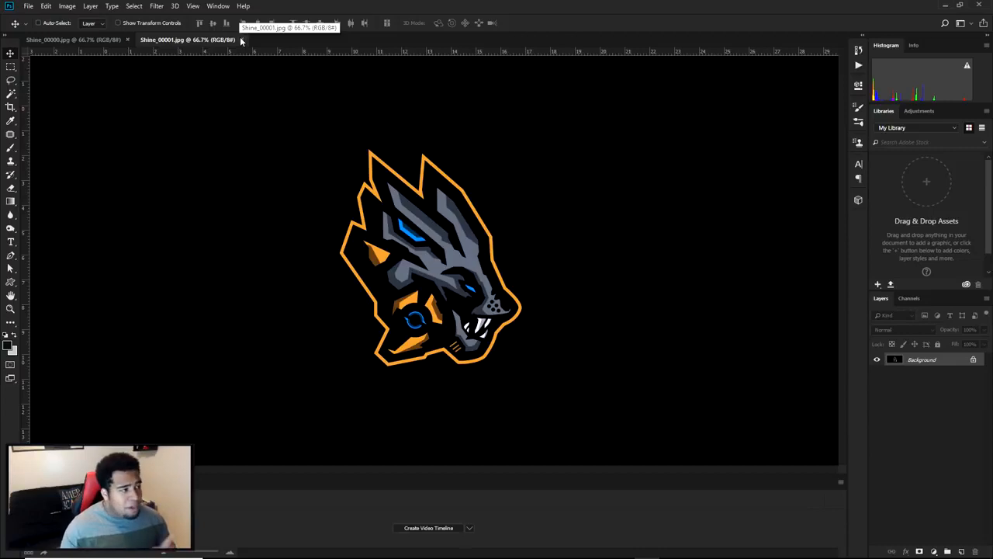
left_click(240, 39)
Try each interface color theme in Photoshop's preferences, from the lightest to the darkest, and cancel
left_click(46, 6)
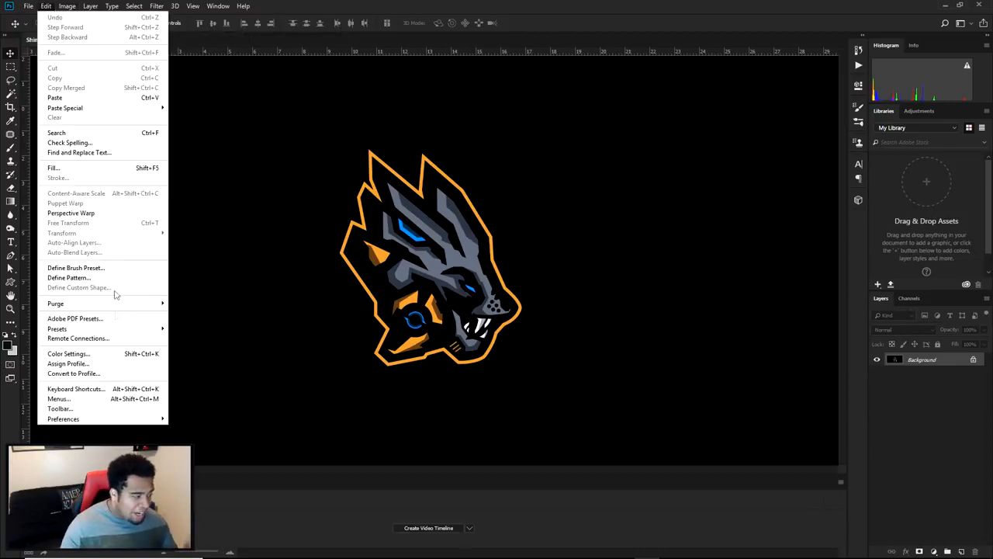
mouse_move(98, 418)
left_click(190, 247)
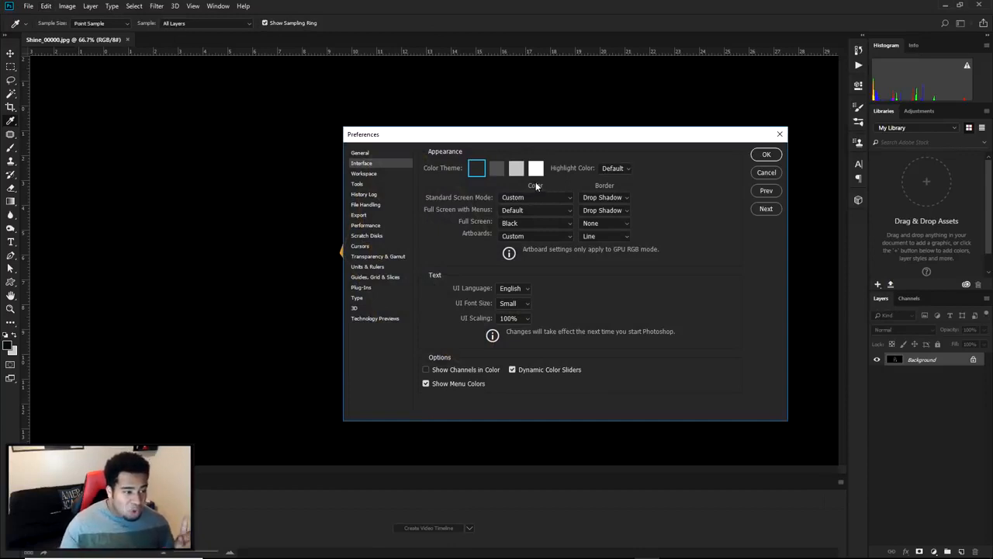
left_click(535, 169)
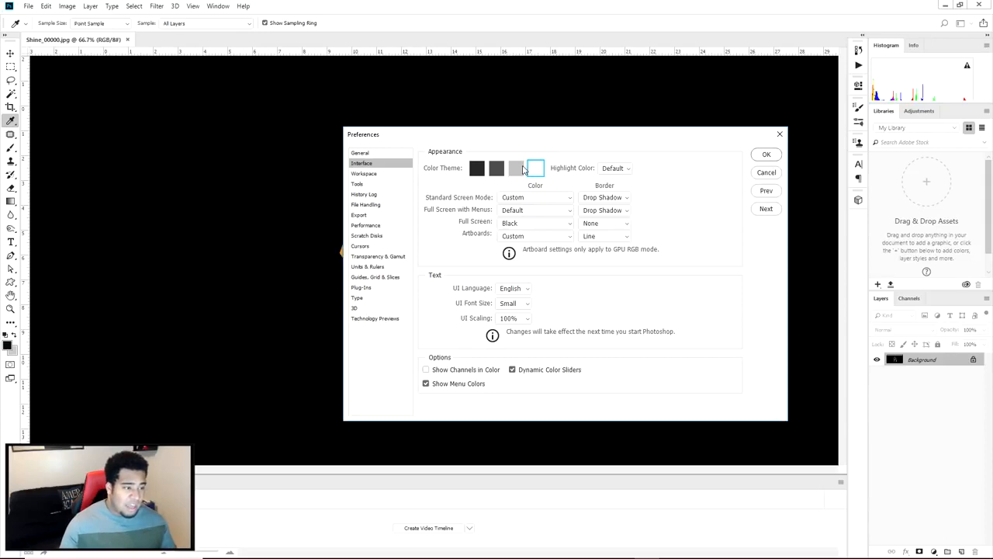
left_click(517, 169)
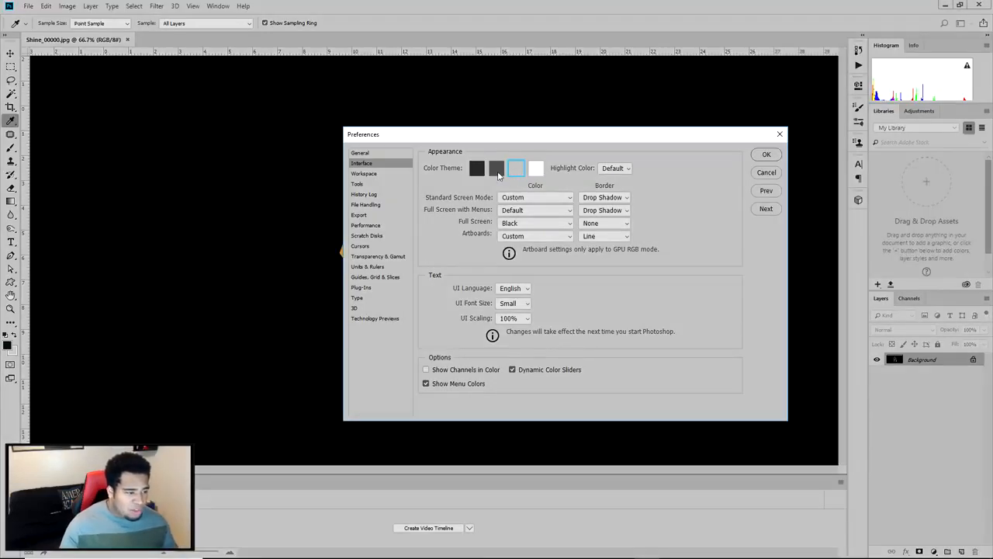
left_click(497, 171)
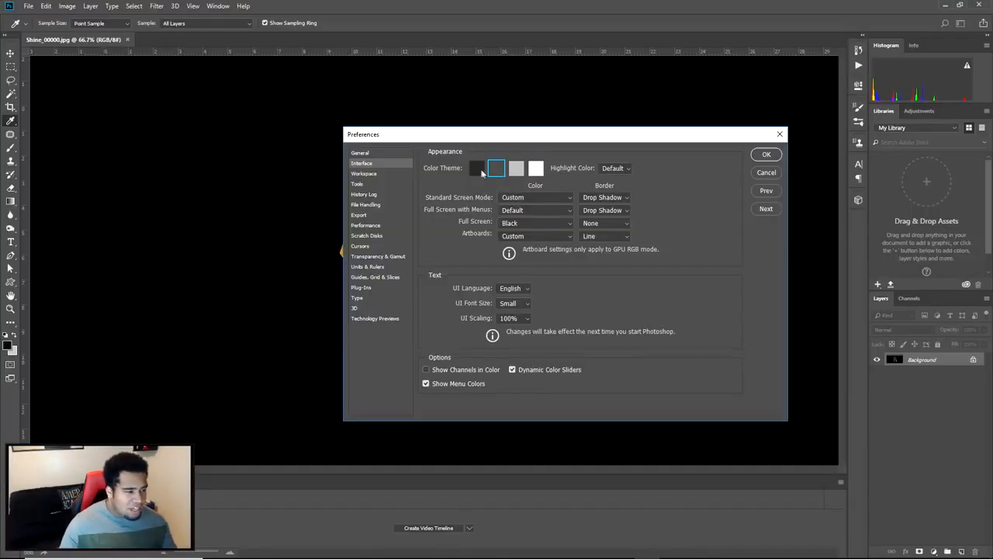
left_click(482, 172)
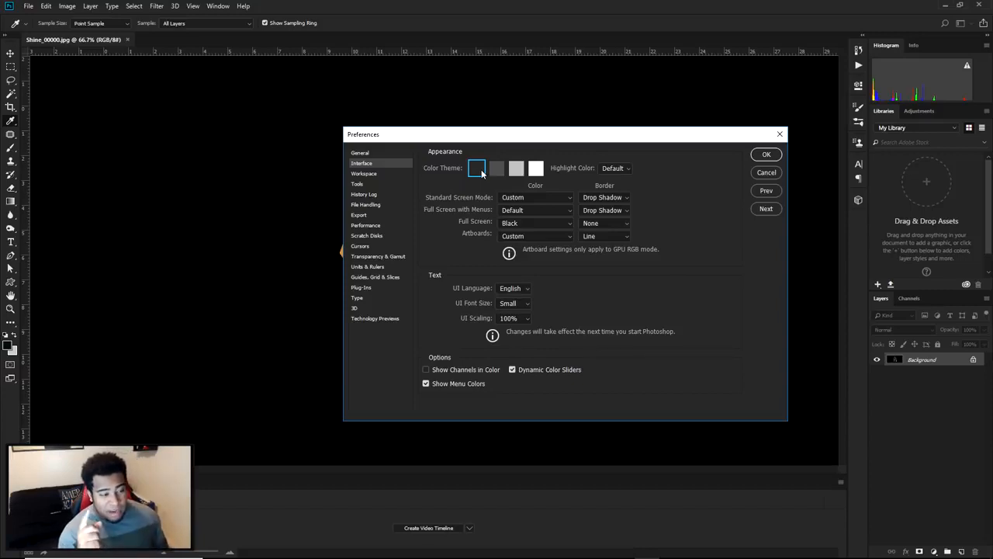
left_click(767, 173)
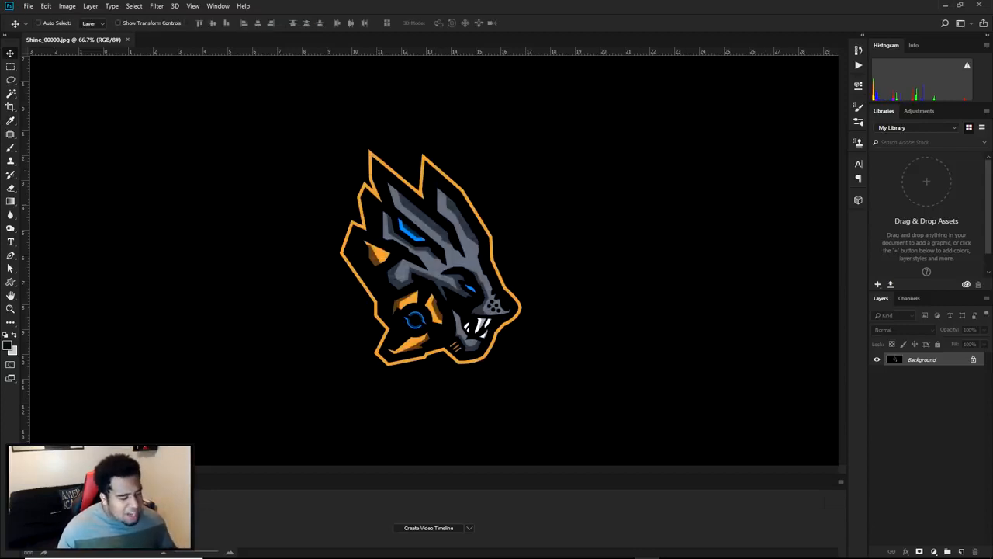
Check which workspace is active in the list of available workspaces
left_click(218, 6)
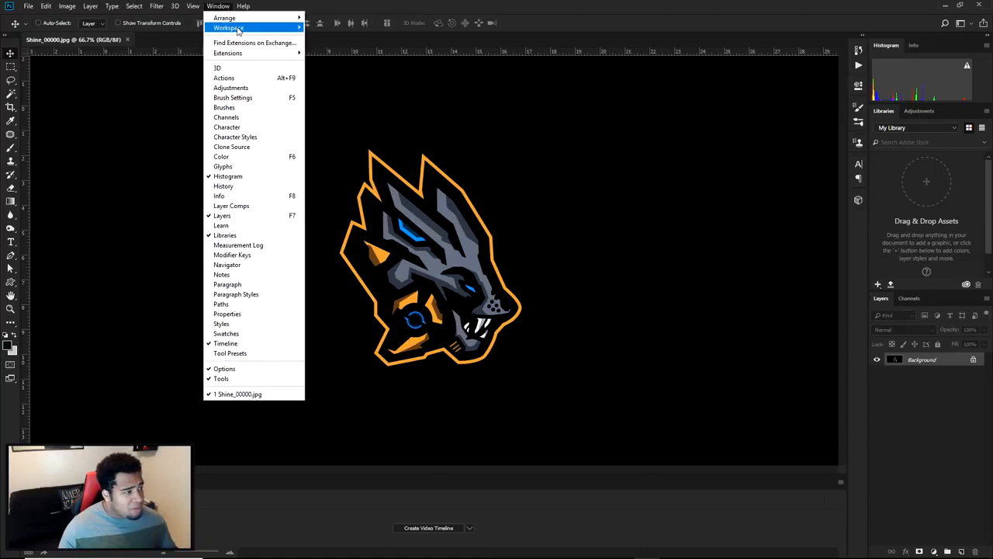
mouse_move(233, 27)
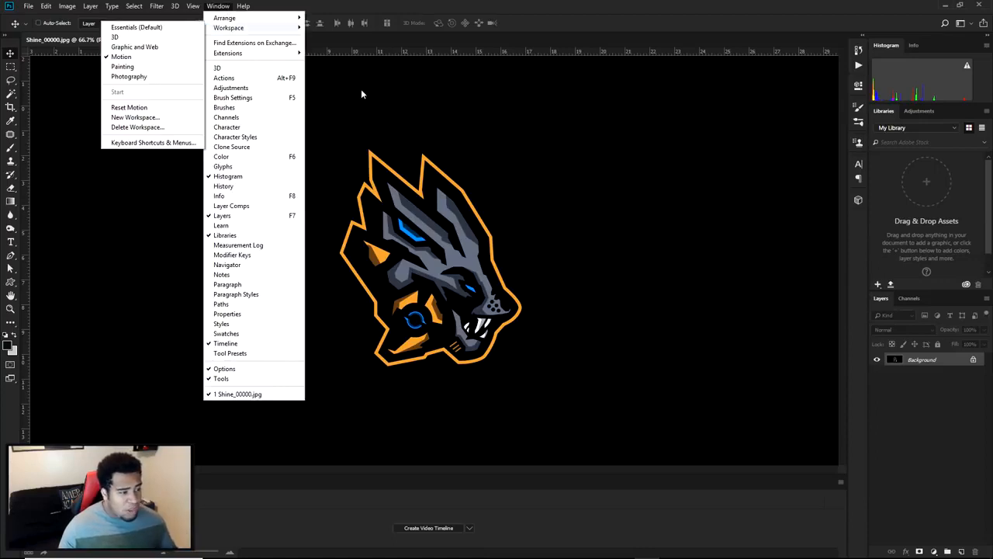
left_click(563, 162)
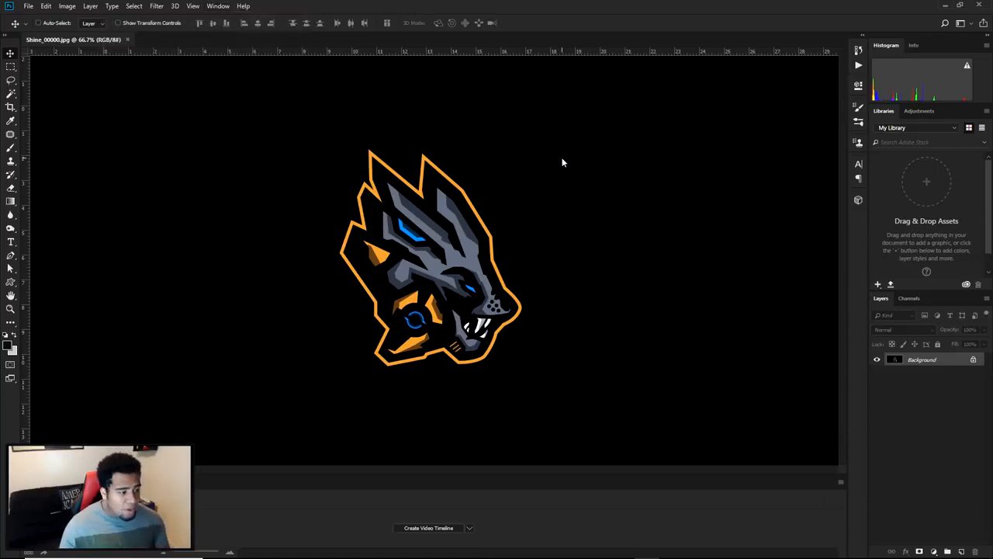
Unlock the Background layer of Shine_00000.jpg
scroll(580, 211, "down", 2)
scroll(570, 216, "up", 2)
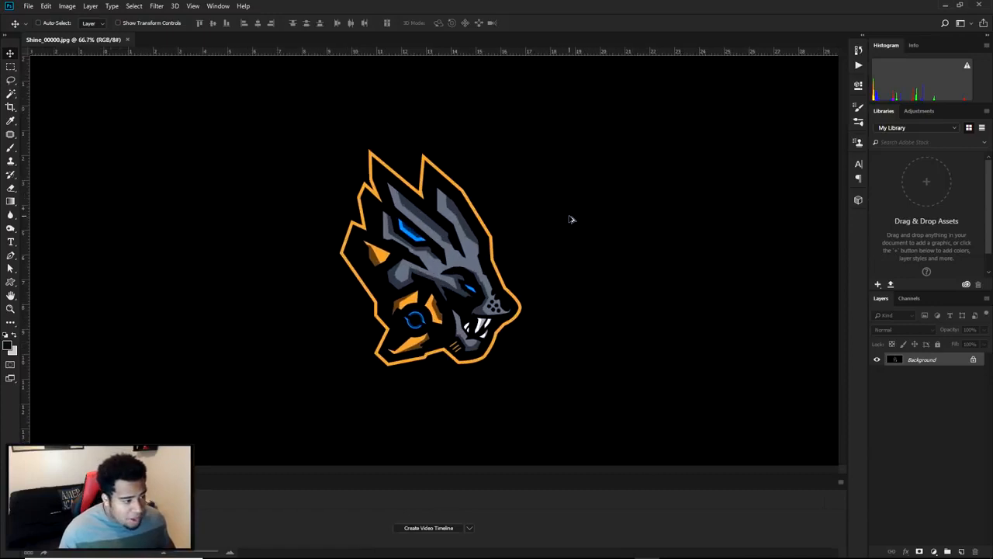
left_click(973, 359)
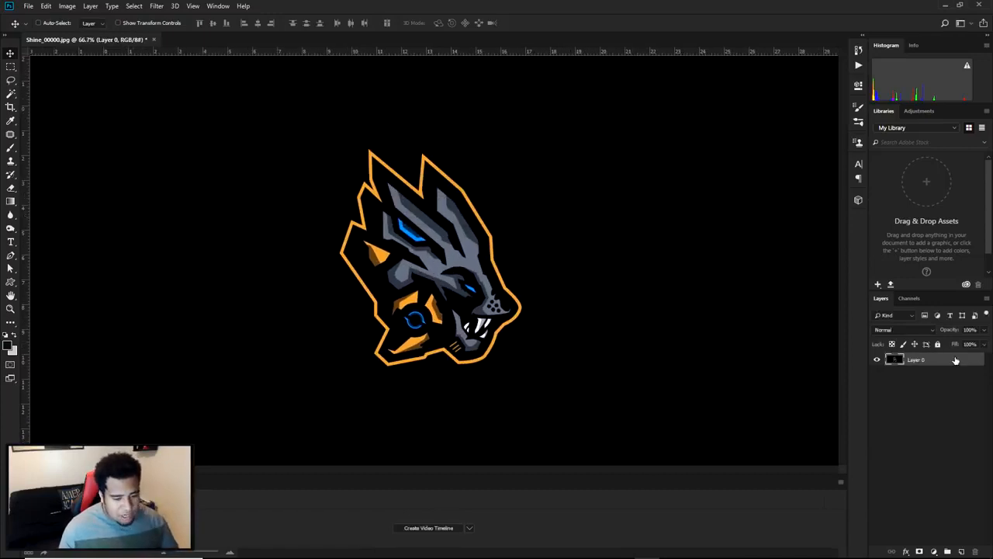
Add a new video layer from the image sequence starting at Shine_00000 in the ok > Shine > Tutorial folder
left_click(68, 6)
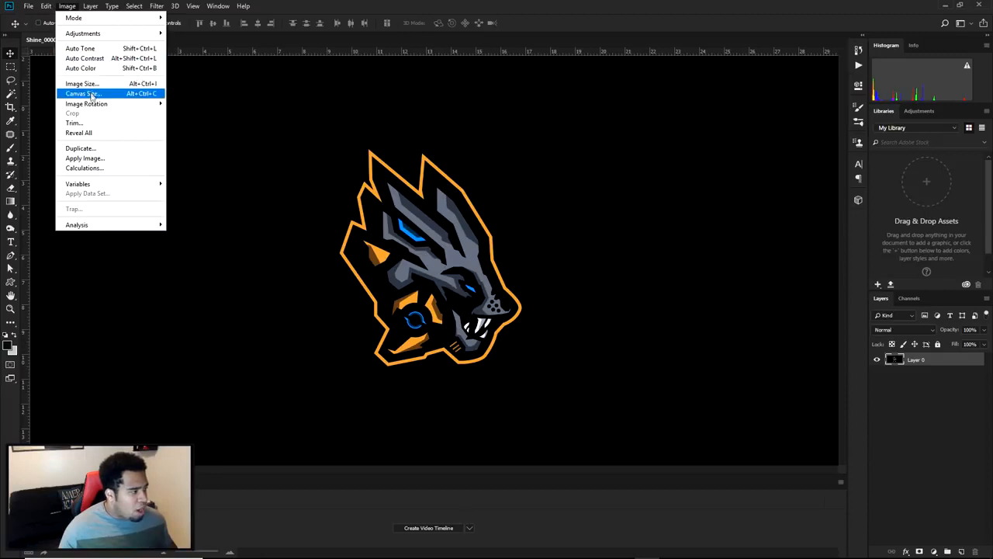
mouse_move(90, 6)
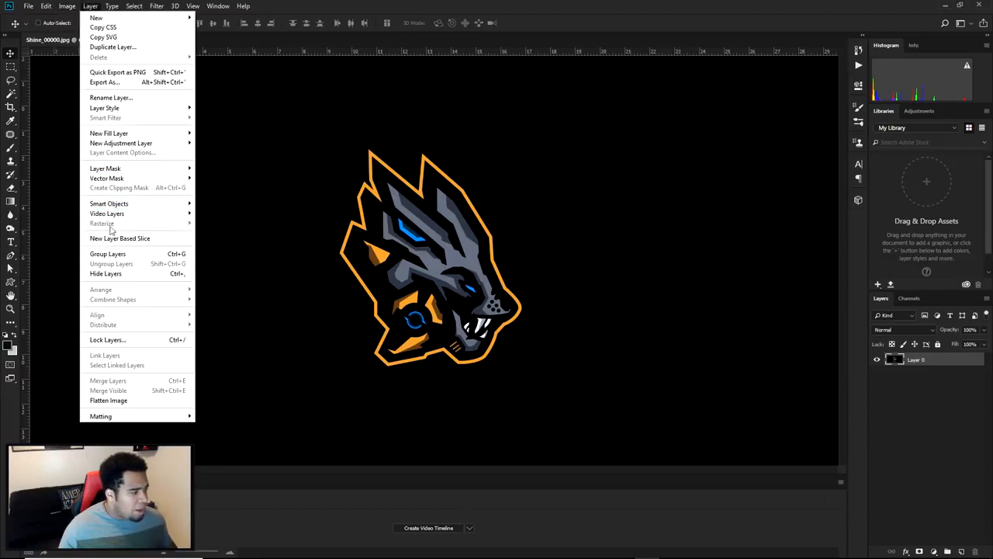
mouse_move(112, 215)
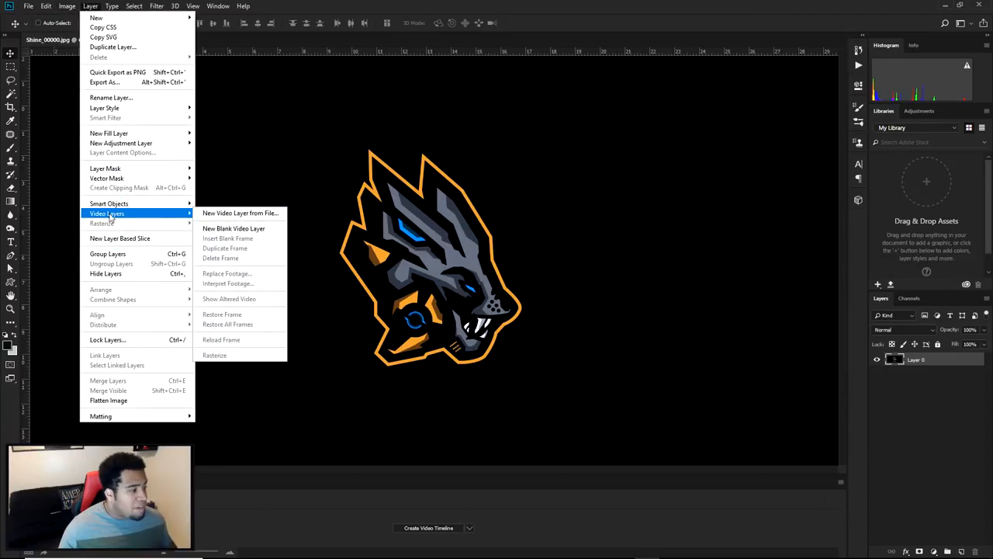
left_click(244, 214)
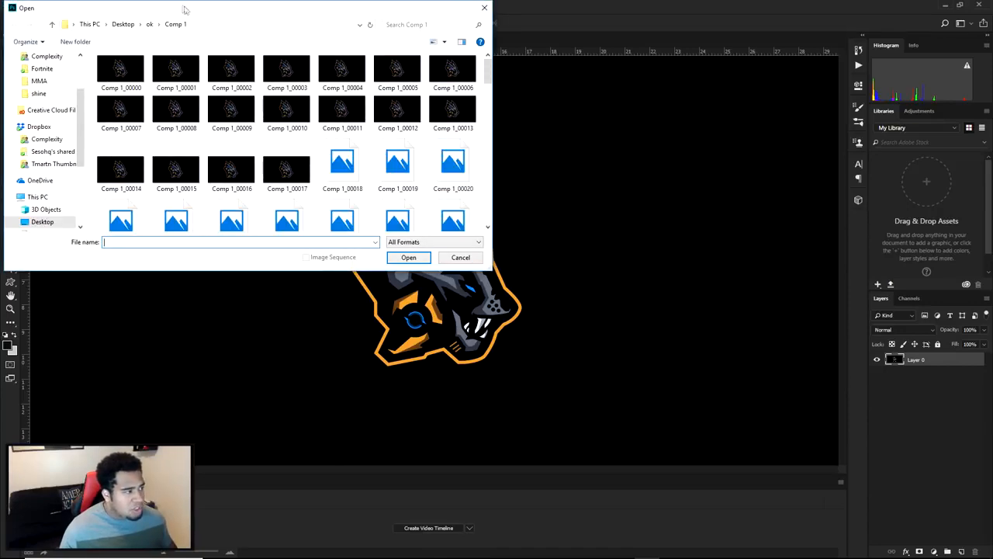
left_click_drag(184, 9, 491, 129)
left_click(456, 144)
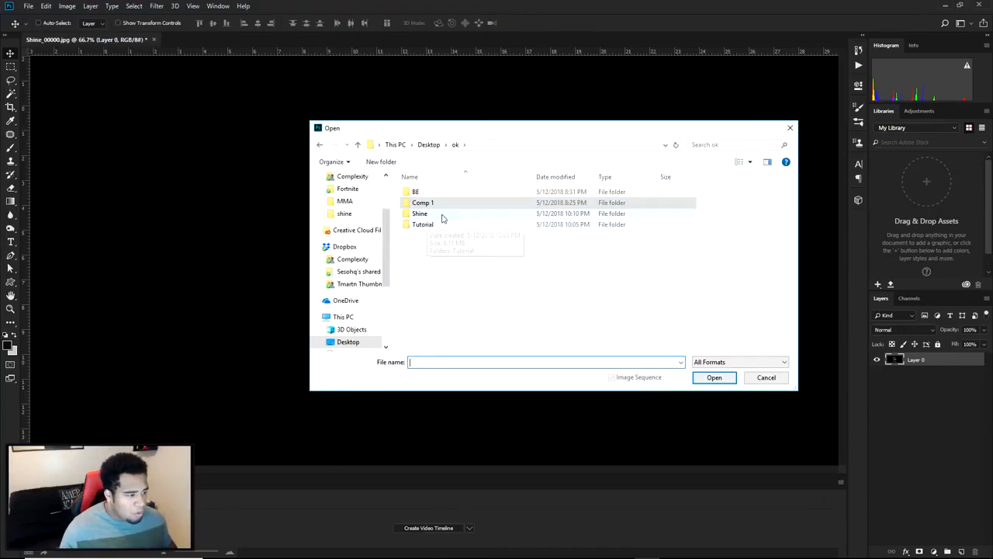
double_click(442, 217)
double_click(439, 195)
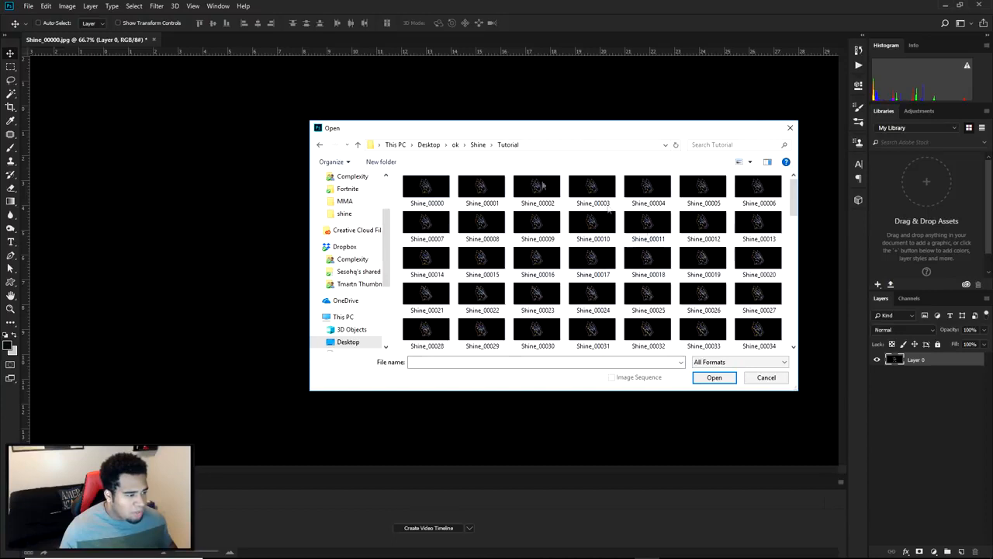
left_click(437, 193)
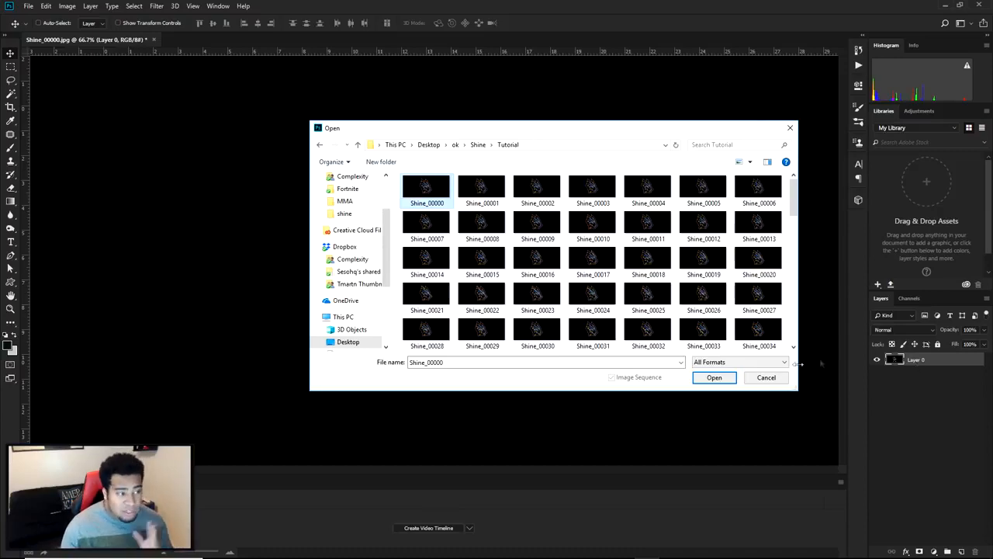
left_click(716, 378)
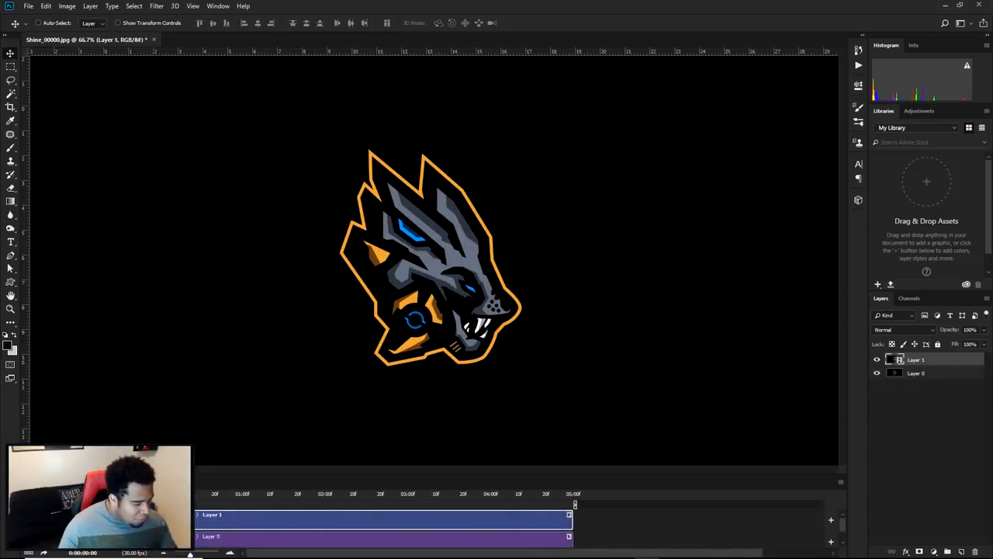
Play the imported video layer from the start of the timeline to check the logo animation
mouse_move(197, 495)
left_mouse_down()
mouse_move(572, 493)
mouse_move(199, 497)
left_mouse_up()
key("space")
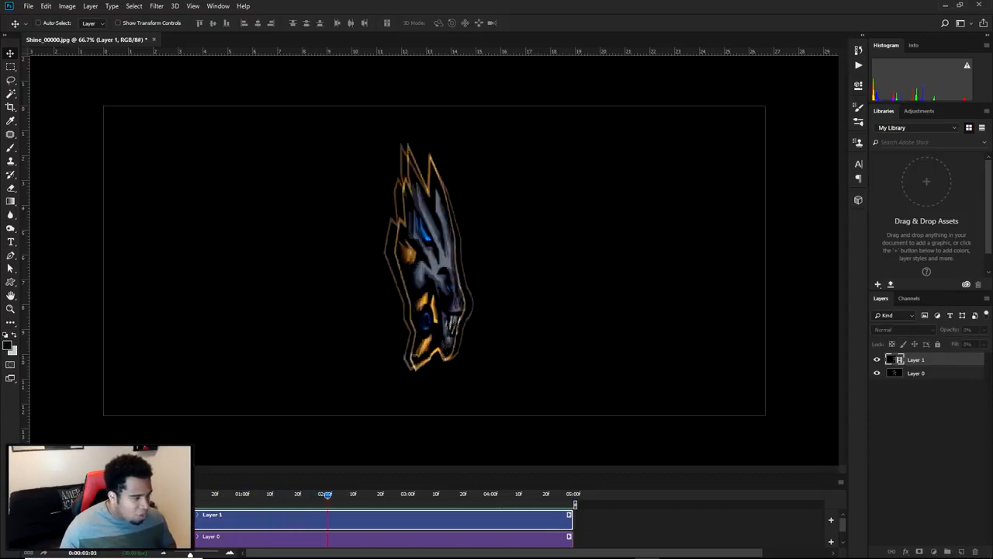
key("space")
key("space")
key("space")
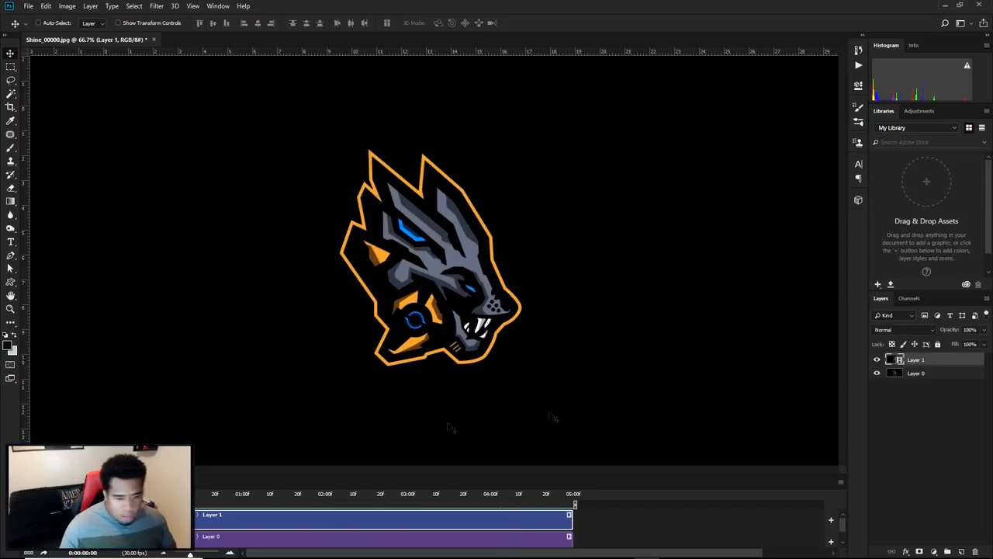
Delete the still image layer, Layer 0, beneath the video layer
left_click(911, 376)
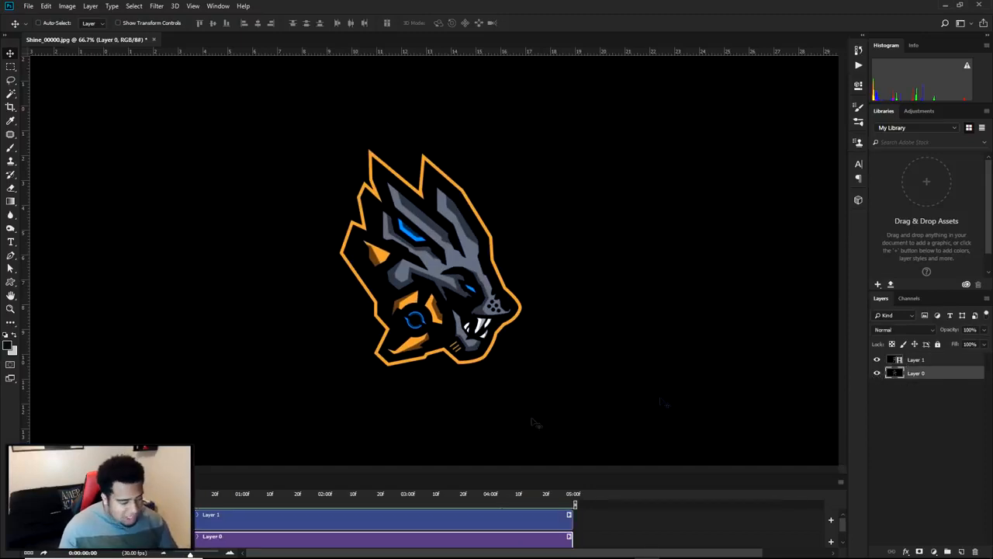
key("Delete")
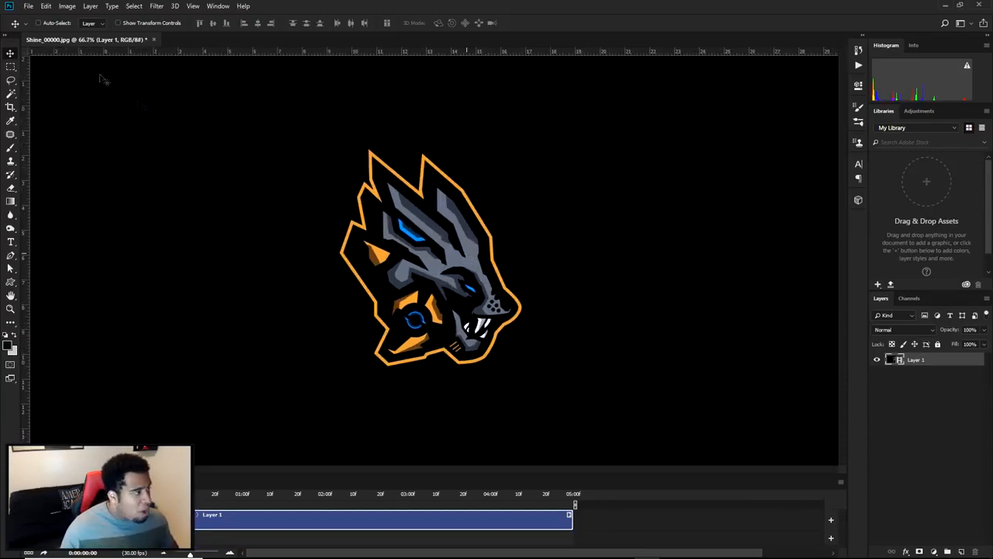
left_click(46, 7)
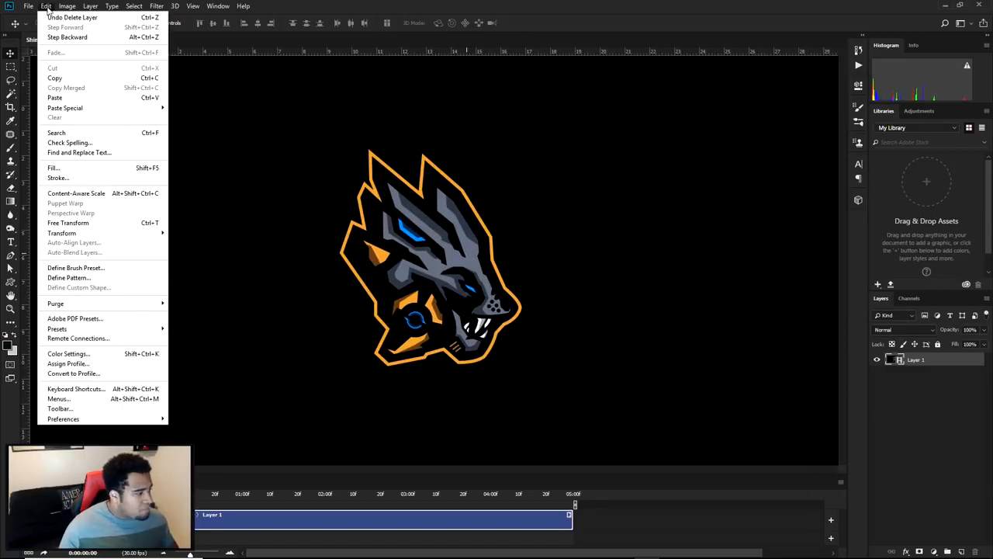
mouse_move(29, 7)
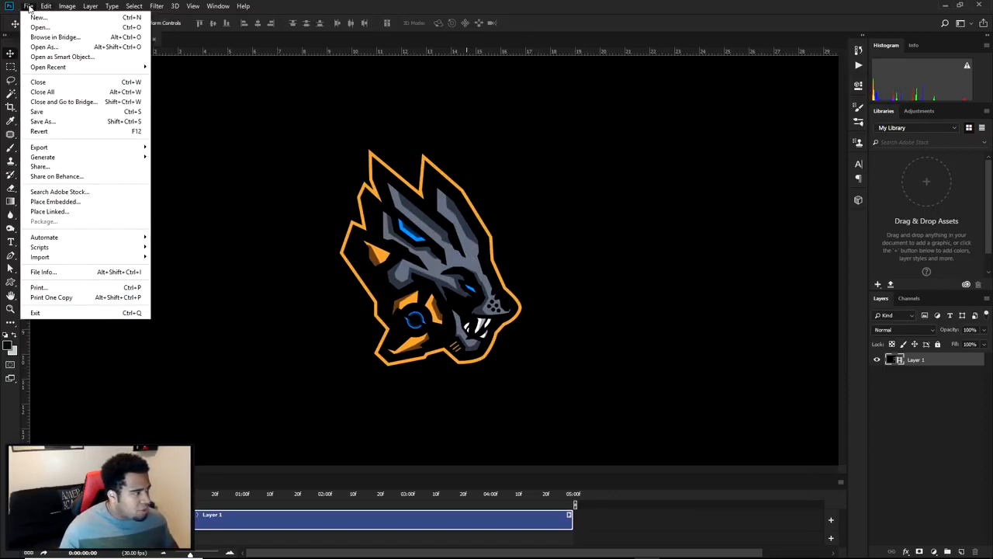
mouse_move(71, 146)
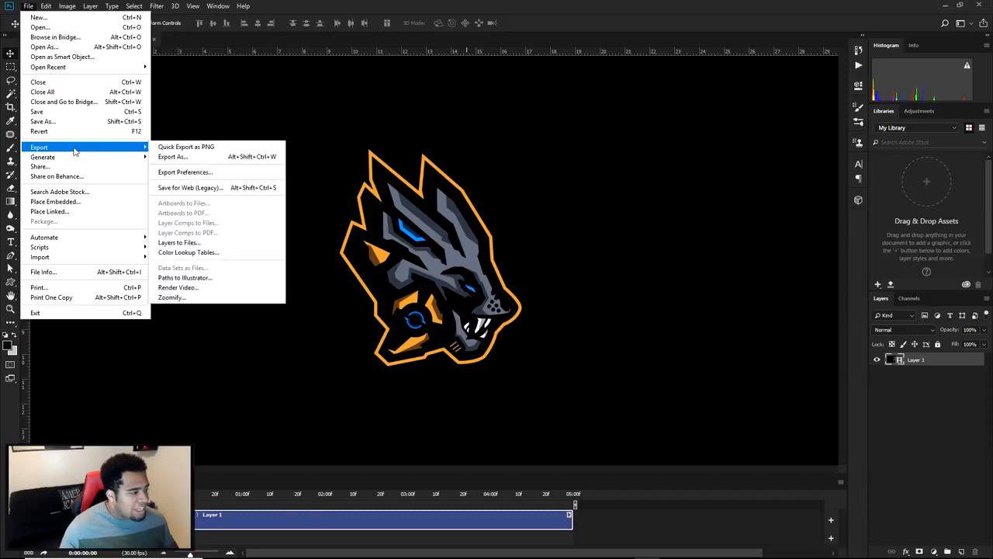
left_click(186, 189)
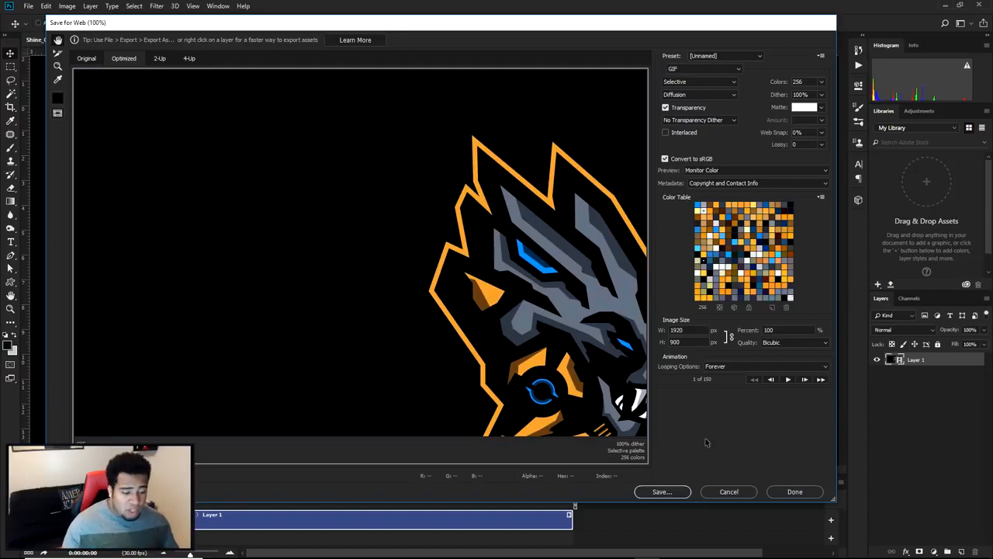
left_click(744, 492)
Resize the image to 50 percent width, keeping proportions, and accept converting the video layer to a smart object
left_click(67, 6)
left_click(88, 82)
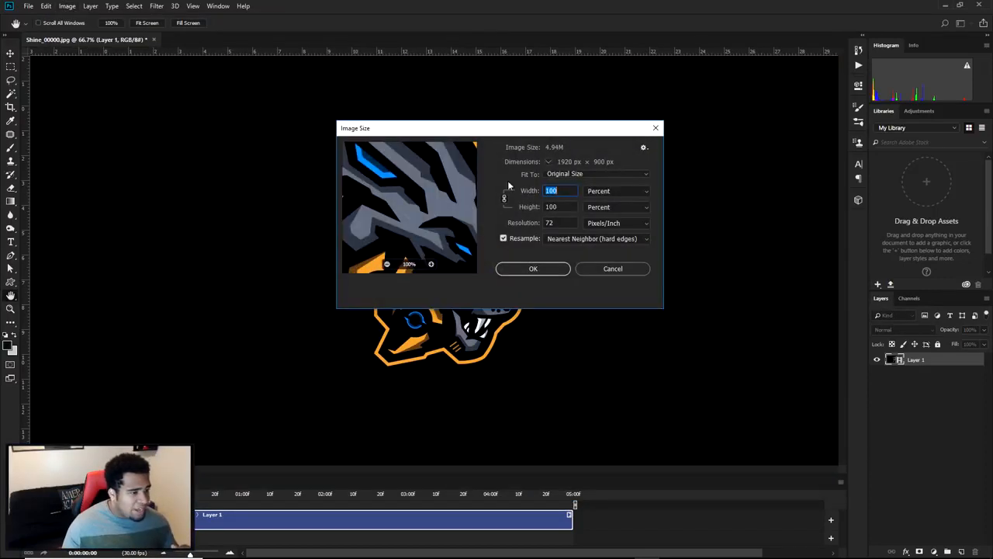
left_click(597, 192)
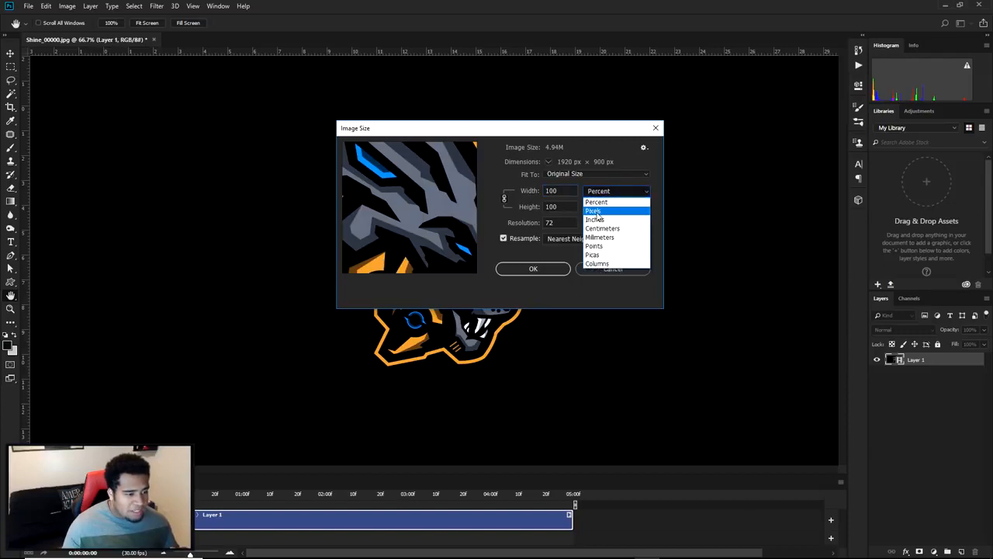
left_click(596, 203)
left_click_drag(571, 191, 516, 190)
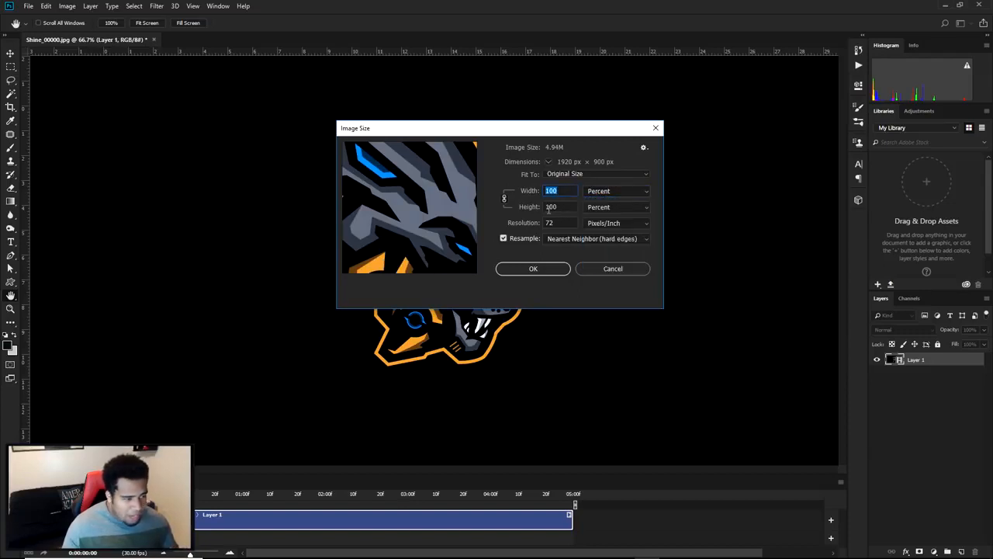
type("50")
left_click(549, 269)
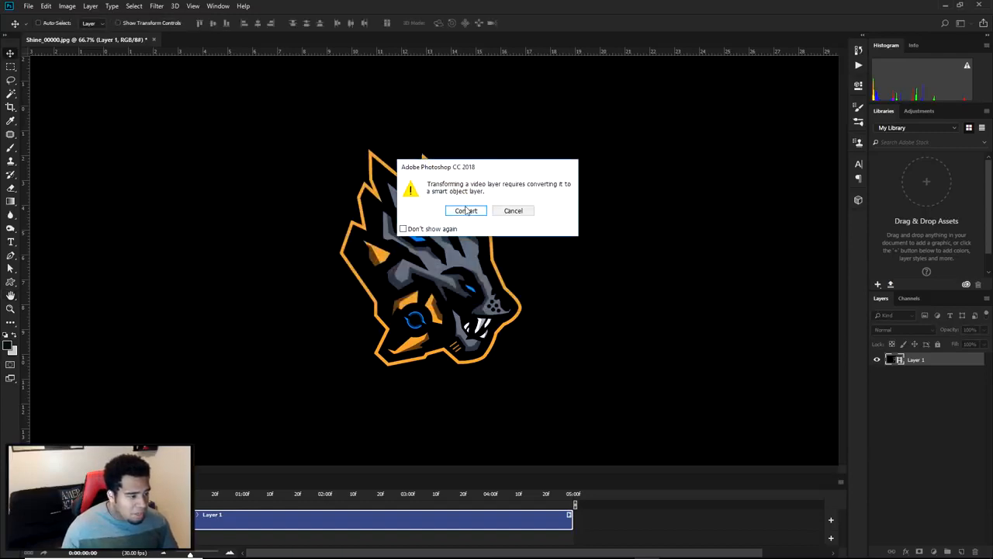
left_click(466, 211)
scroll(438, 261, "up", 3)
left_click(48, 8)
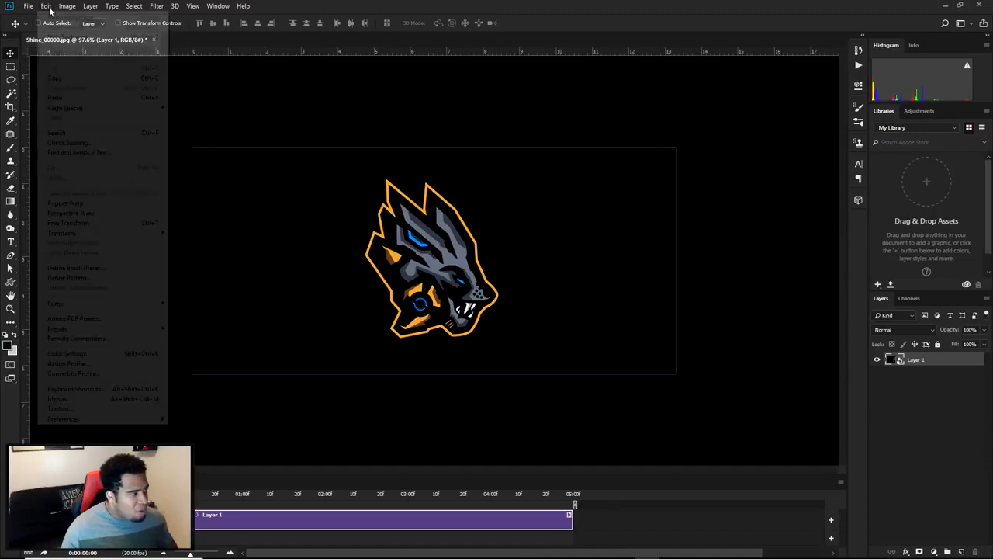
mouse_move(28, 7)
mouse_move(66, 148)
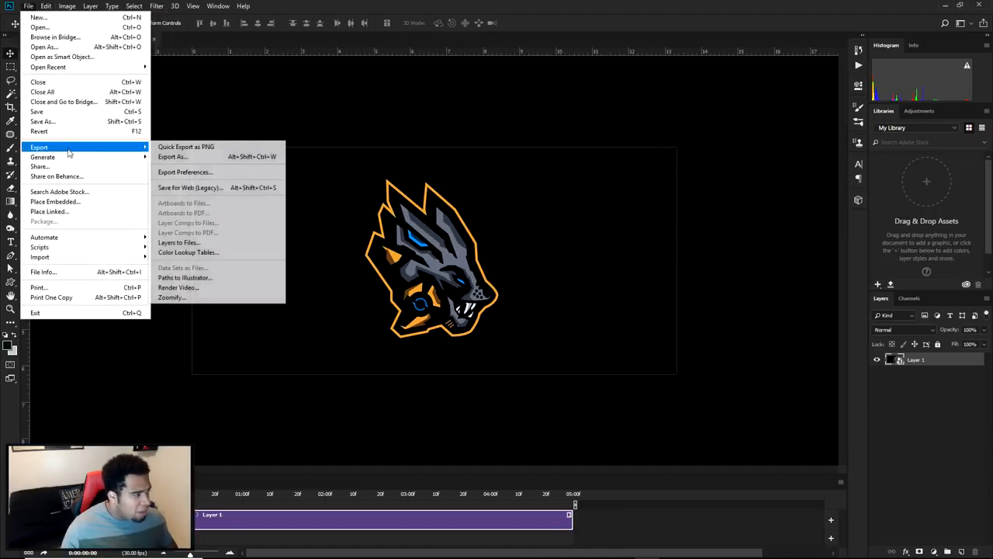
left_click(190, 190)
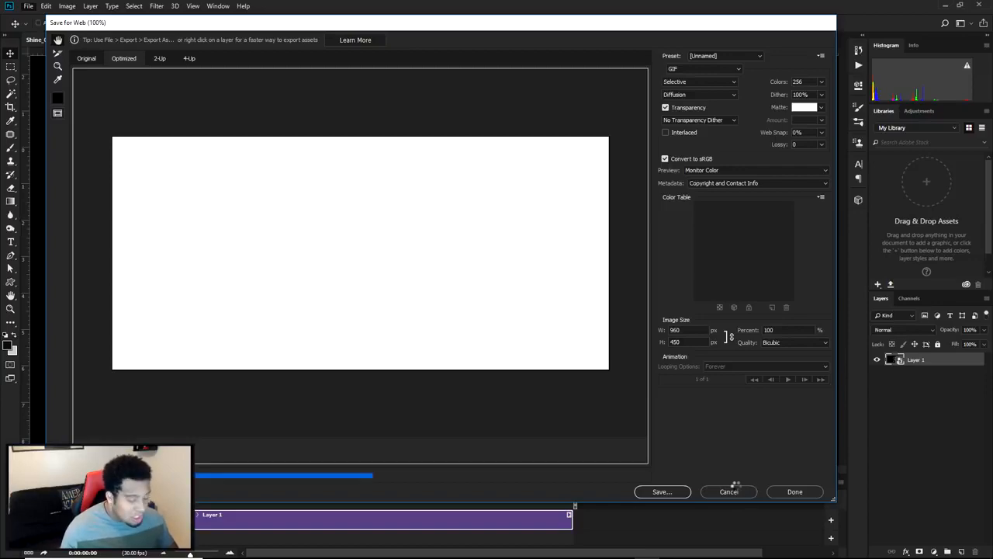
left_click(732, 489)
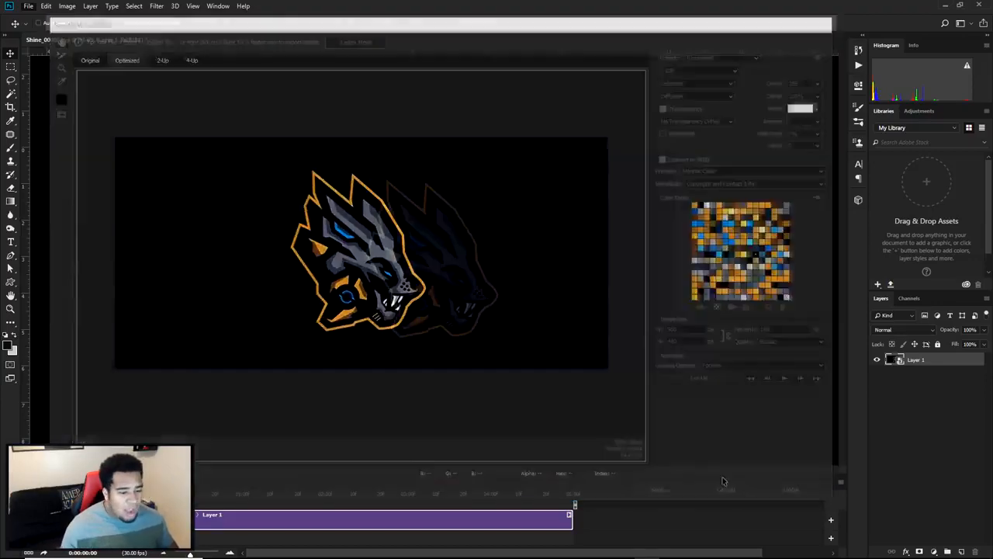
Set up a Save for Web export as GIF with the Selective palette, trying 128 colors before choosing 256
key("ctrl+alt+shift+s")
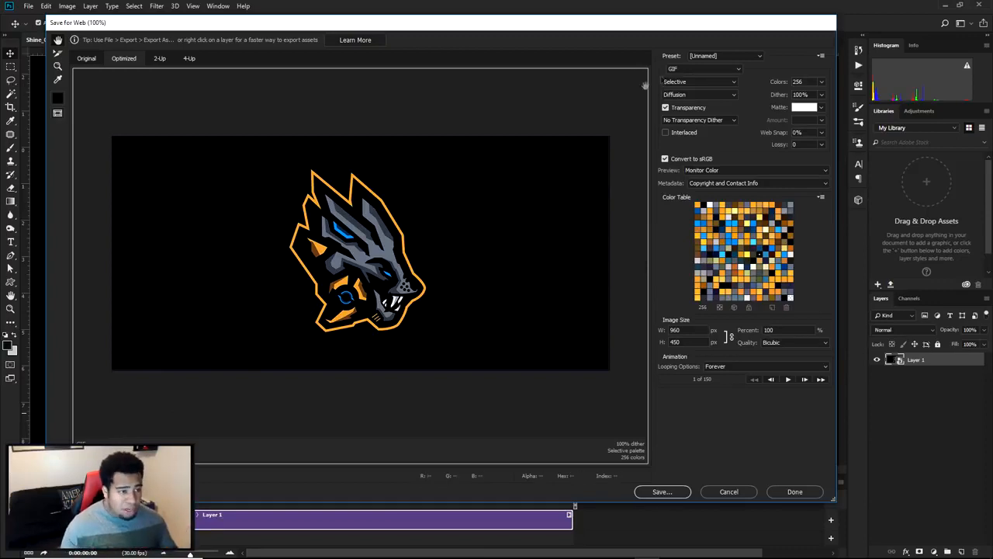
left_click(689, 71)
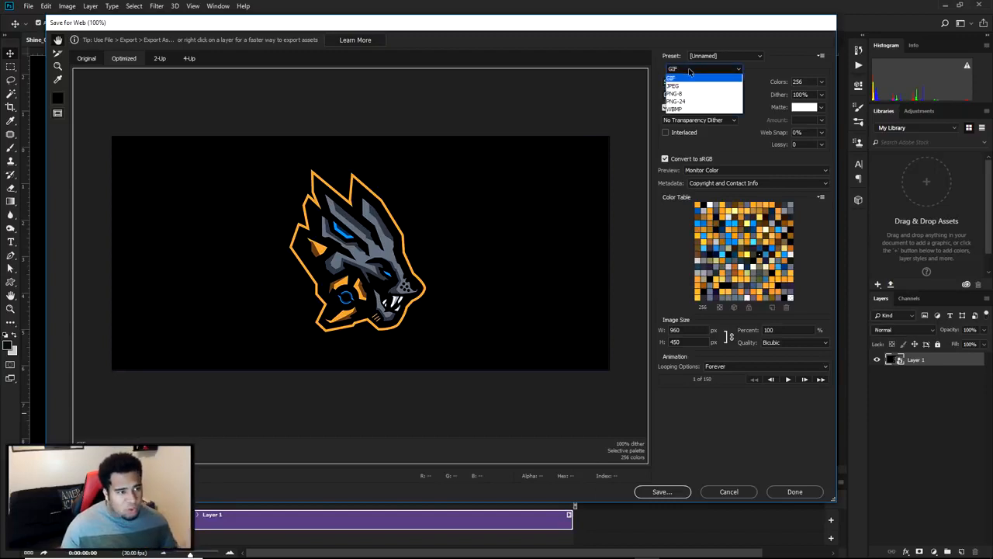
left_click(681, 82)
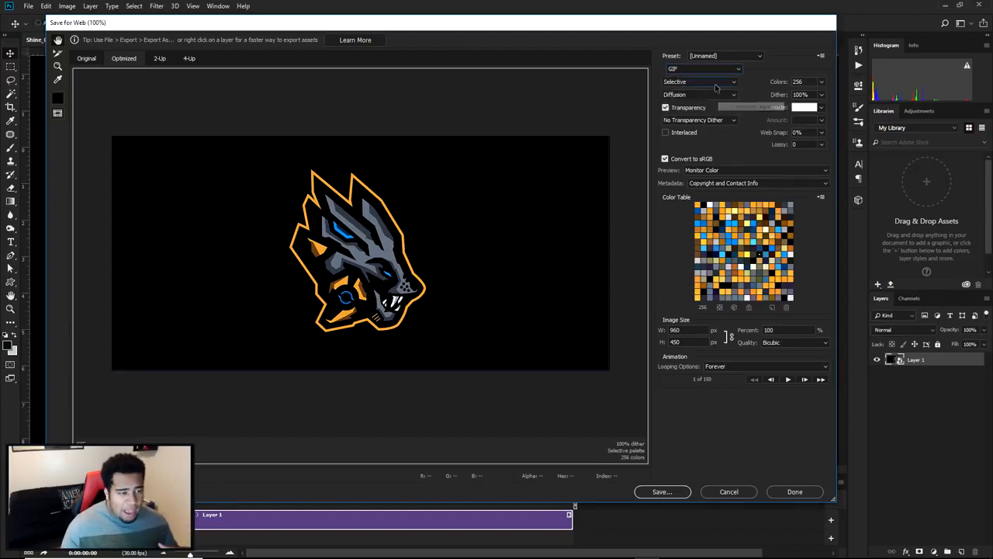
left_click(720, 82)
left_click(699, 81)
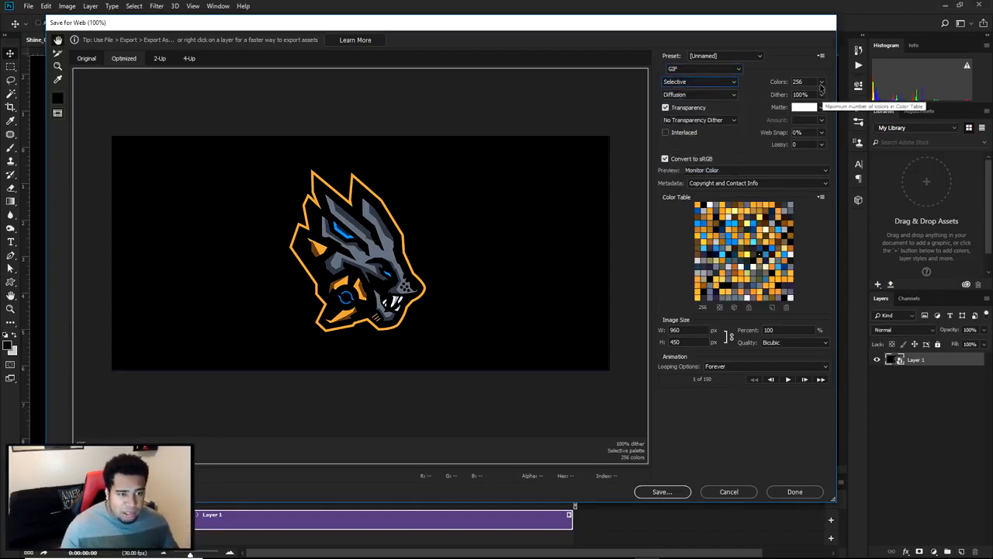
left_click(820, 84)
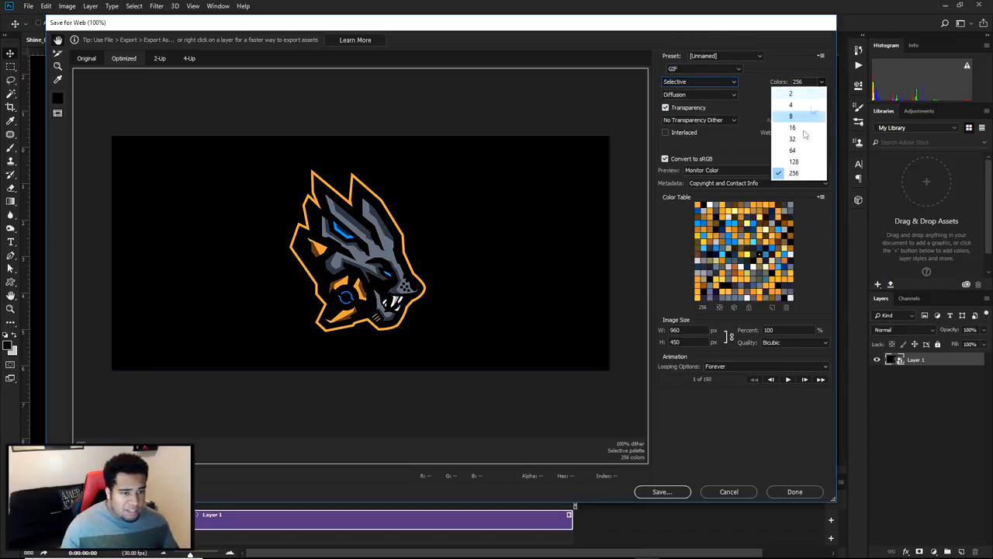
left_click(793, 172)
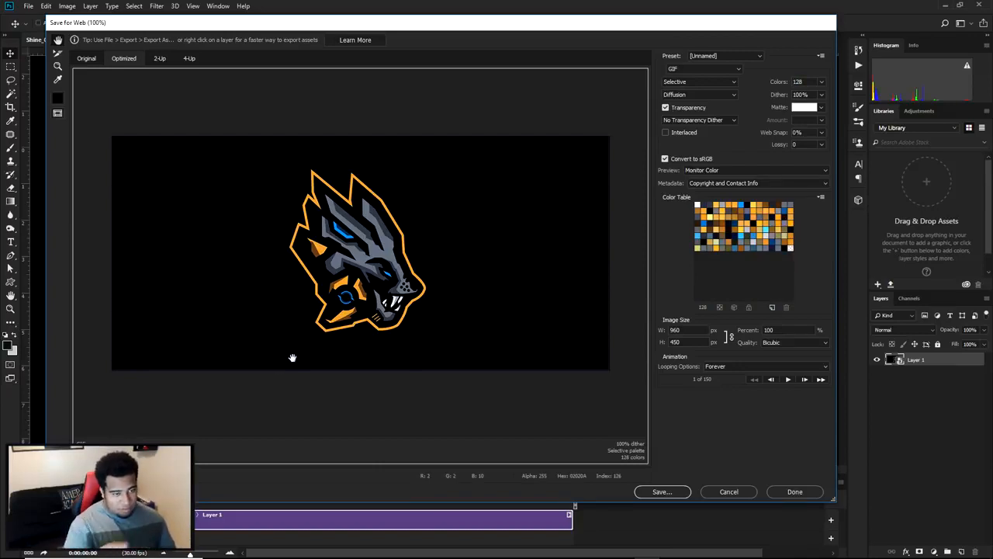
left_click(821, 81)
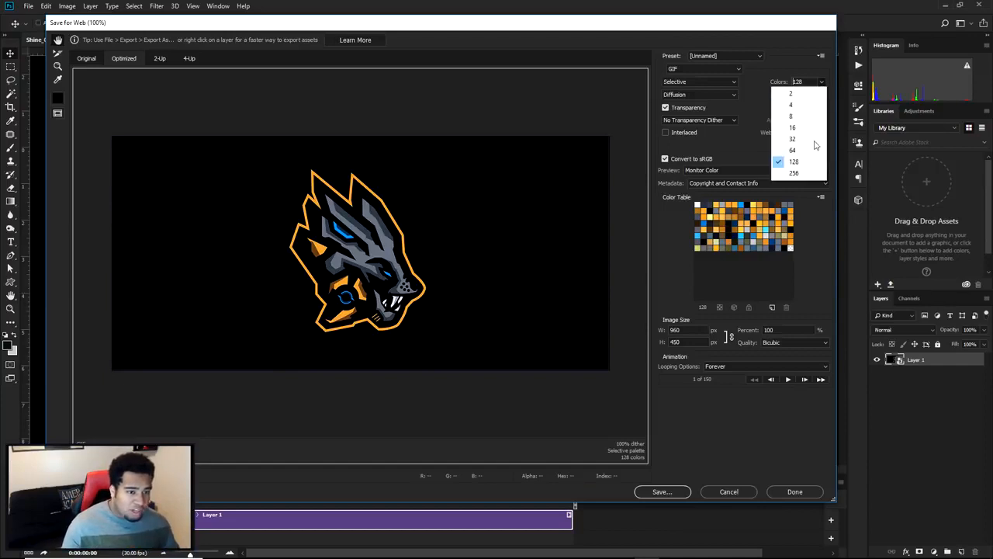
left_click(803, 174)
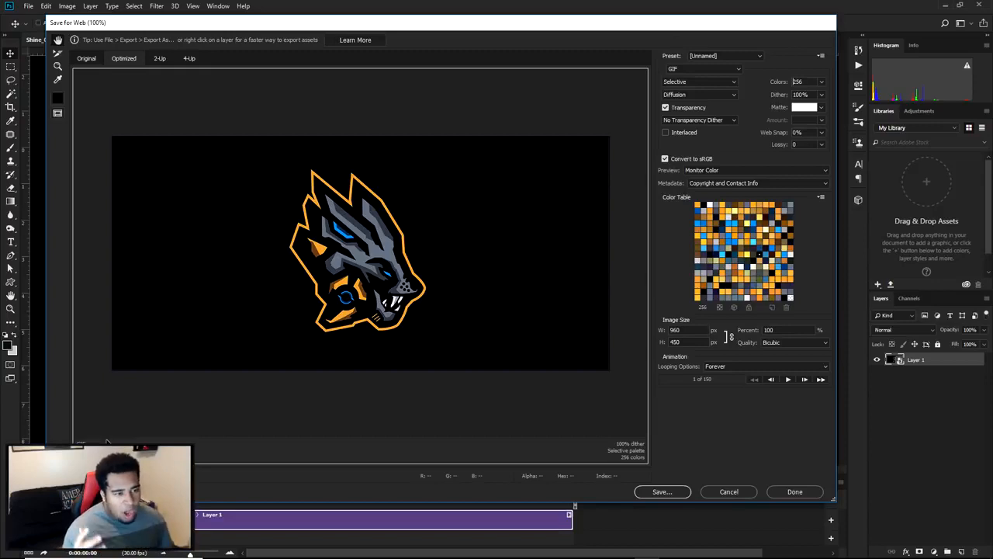
Start saving the optimized GIF, and create and open a new folder named Behance inside the desktop's ok > Shine folder
left_click(658, 492)
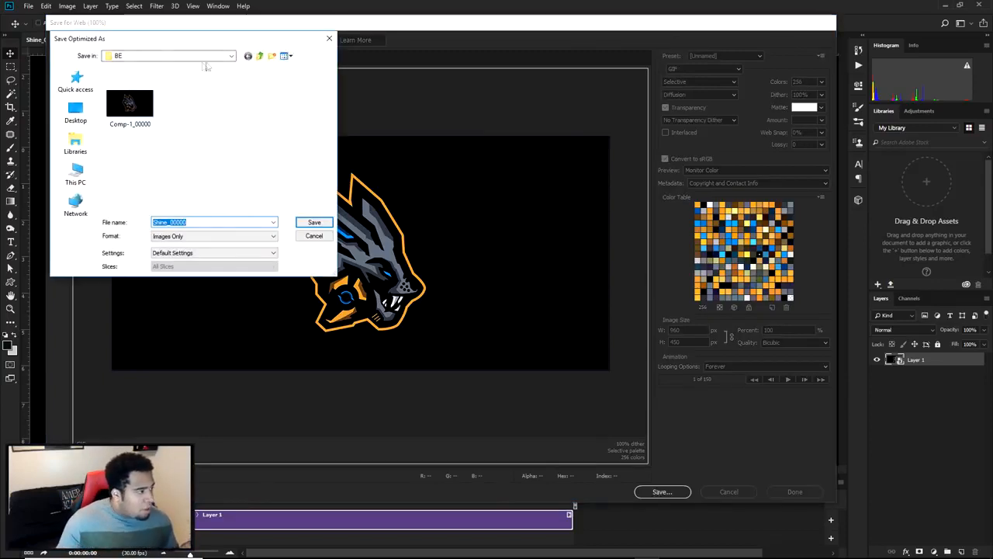
left_click(231, 56)
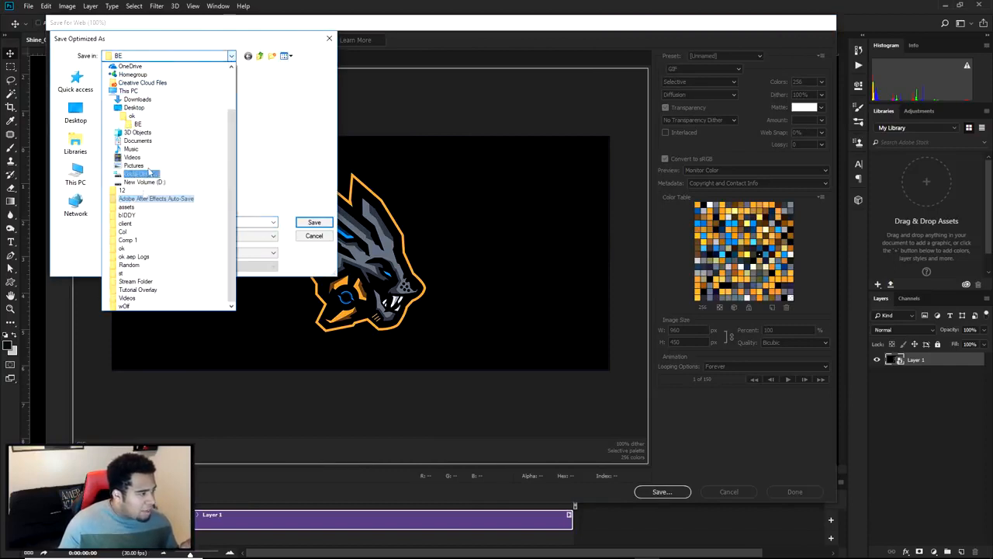
left_click(132, 115)
double_click(123, 103)
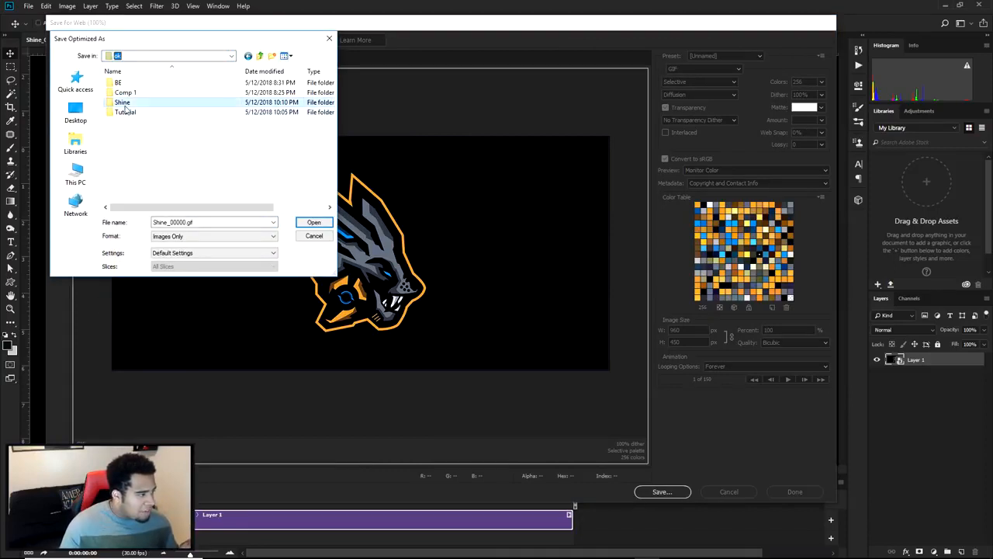
right_click(136, 106)
mouse_move(68, 231)
left_click(159, 227)
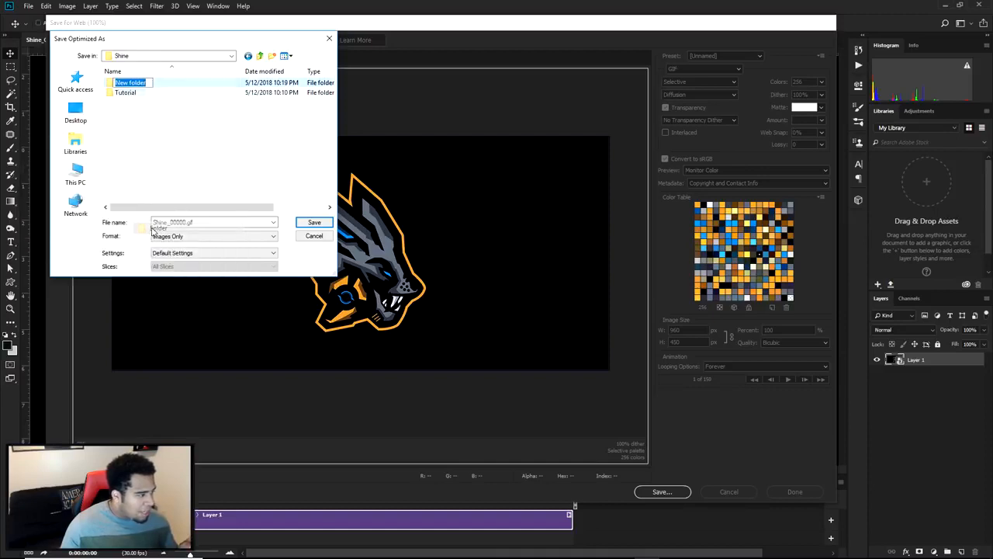
type("Behance")
key("Return")
double_click(146, 84)
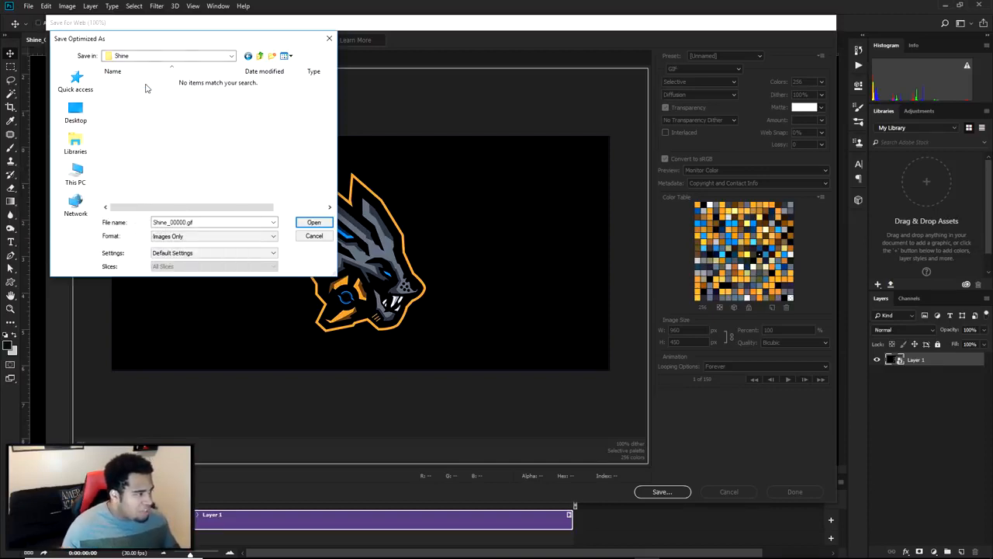
Name the GIF Shine and save it in the Behance folder
double_click(201, 222)
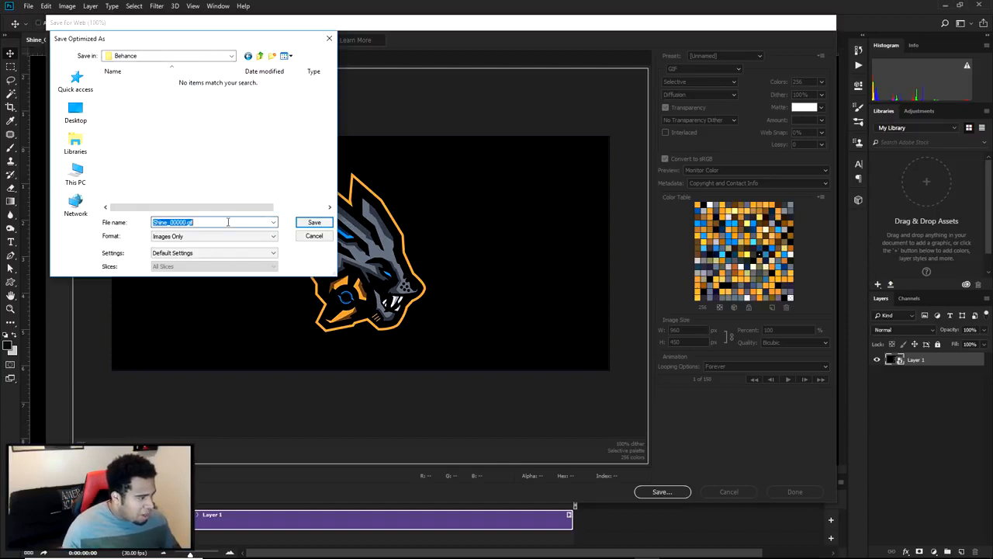
type("Shine")
key("Return")
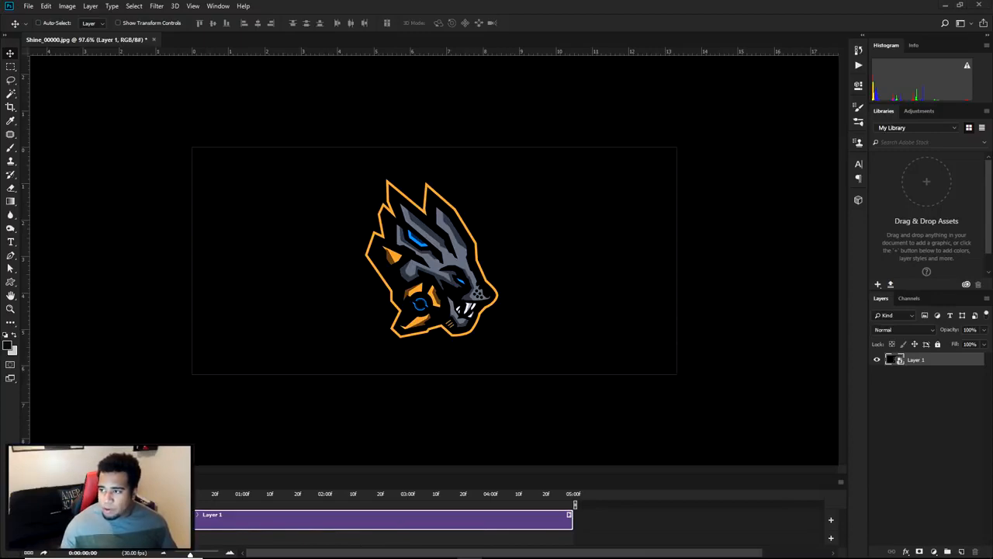
Switch to Behance in the browser, create a new project and begin a file upload
left_click_drag(992, 155, 554, 3)
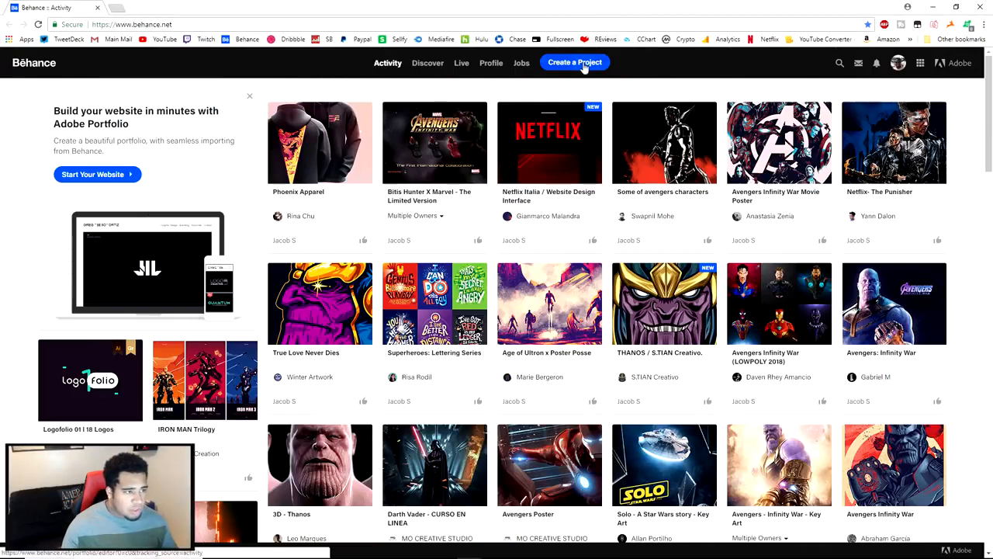
left_click(573, 62)
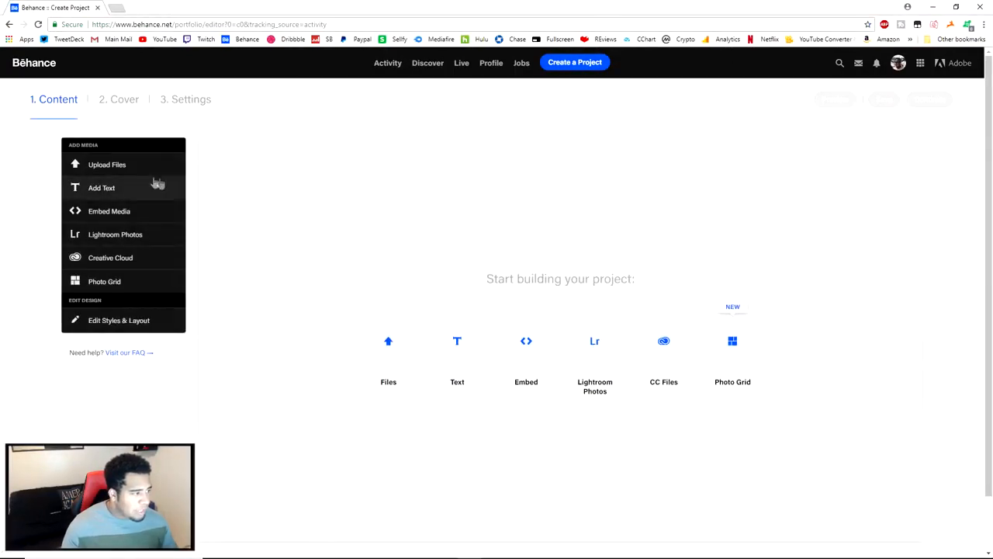
left_click(140, 173)
Upload the Shine GIF from the desktop's ok > Shine > Behance folder into the project
left_click_drag(243, 16, 568, 103)
left_click_drag(457, 301, 718, 182)
left_click(626, 269)
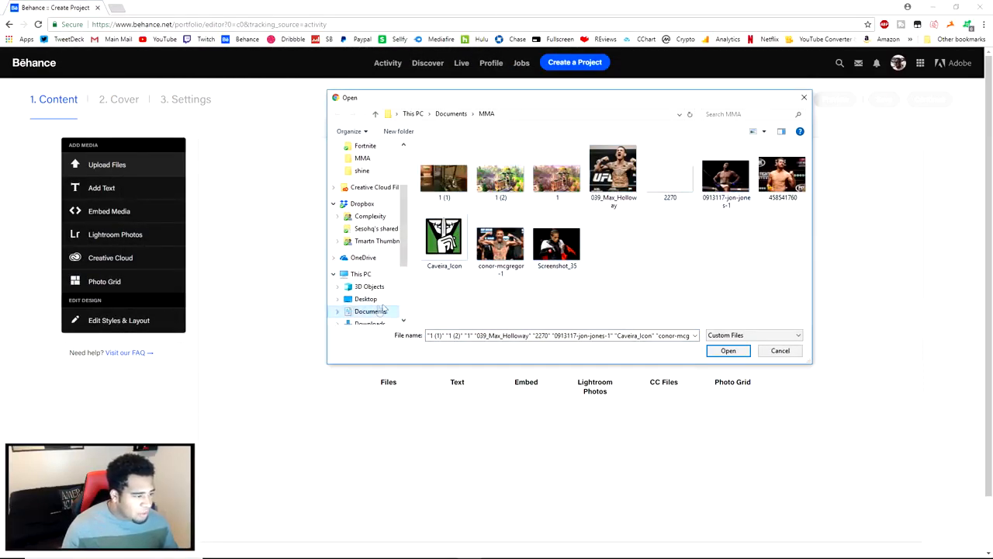
scroll(368, 225, "up", 1)
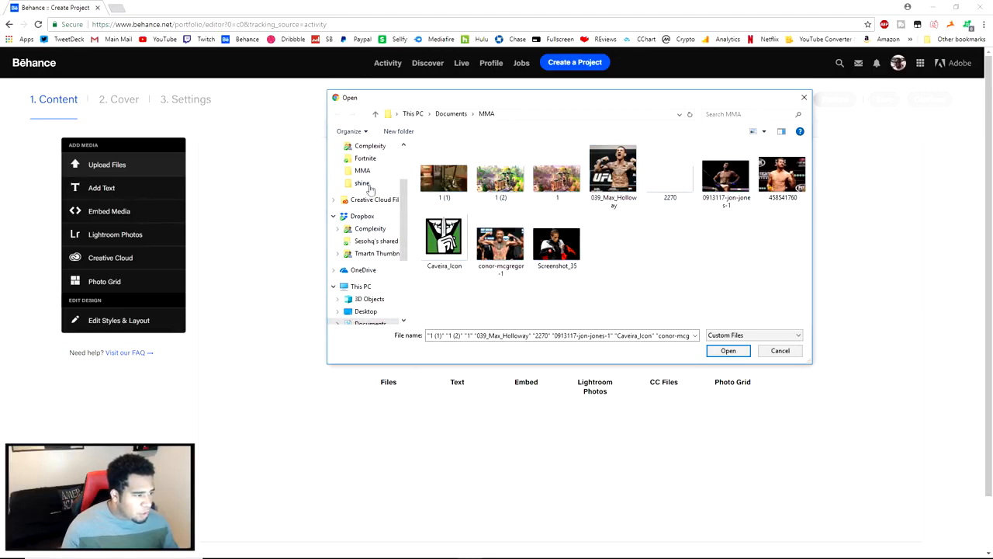
left_click(364, 185)
scroll(370, 185, "up", 3)
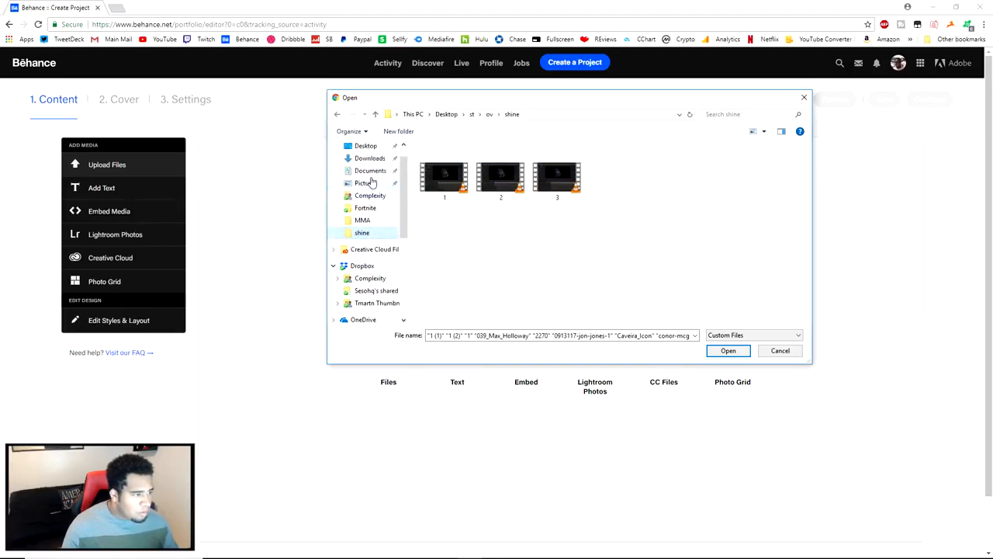
left_click(368, 167)
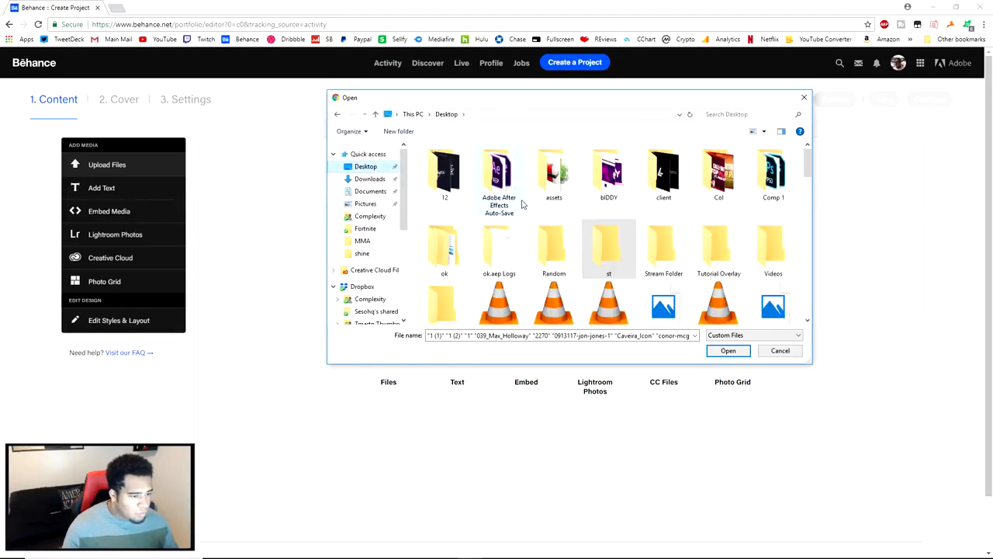
scroll(522, 206, "down", 1)
double_click(456, 181)
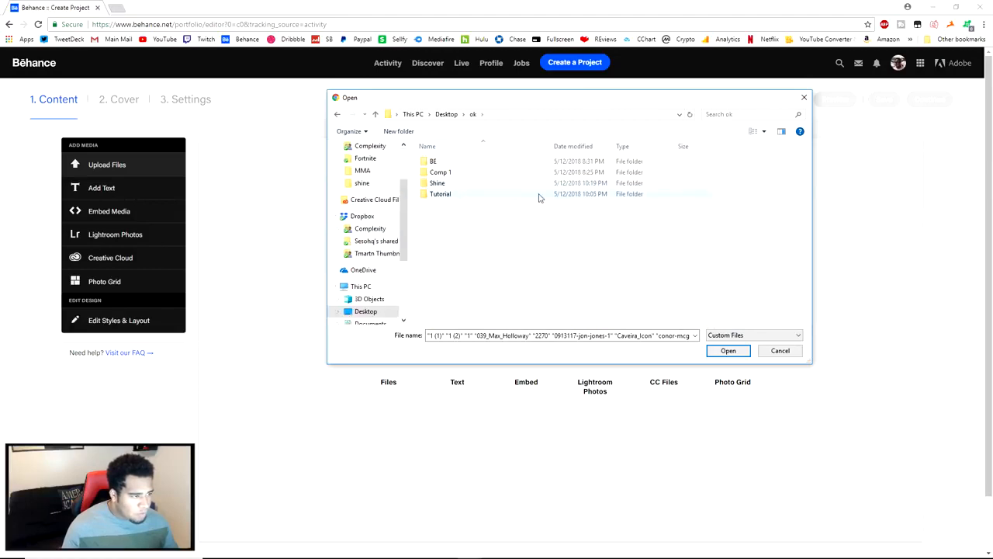
double_click(461, 183)
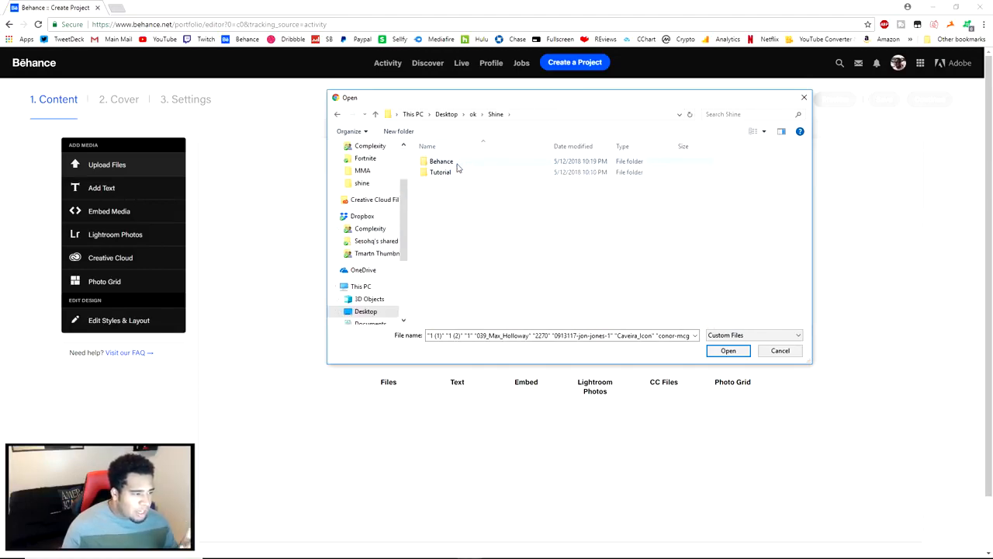
double_click(459, 163)
left_click(458, 170)
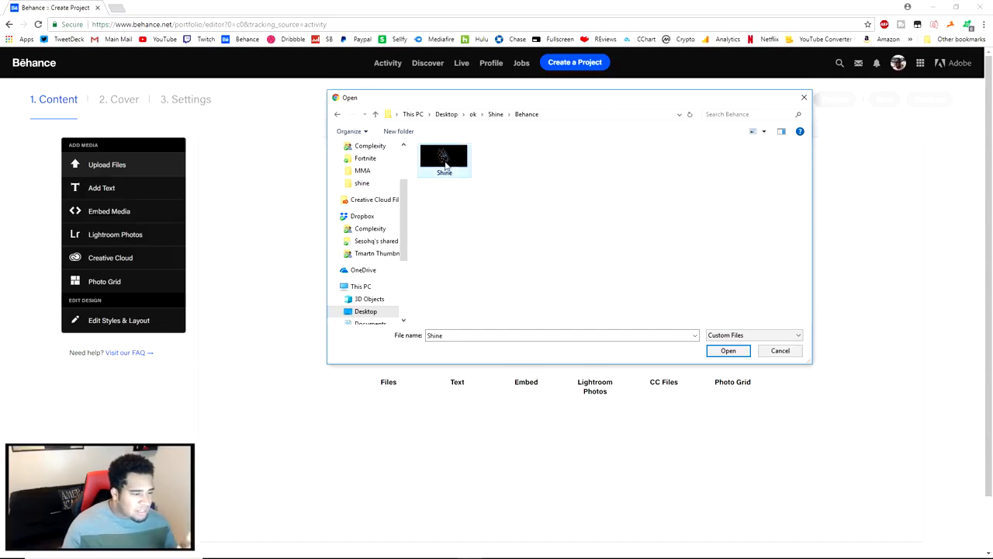
left_click(716, 351)
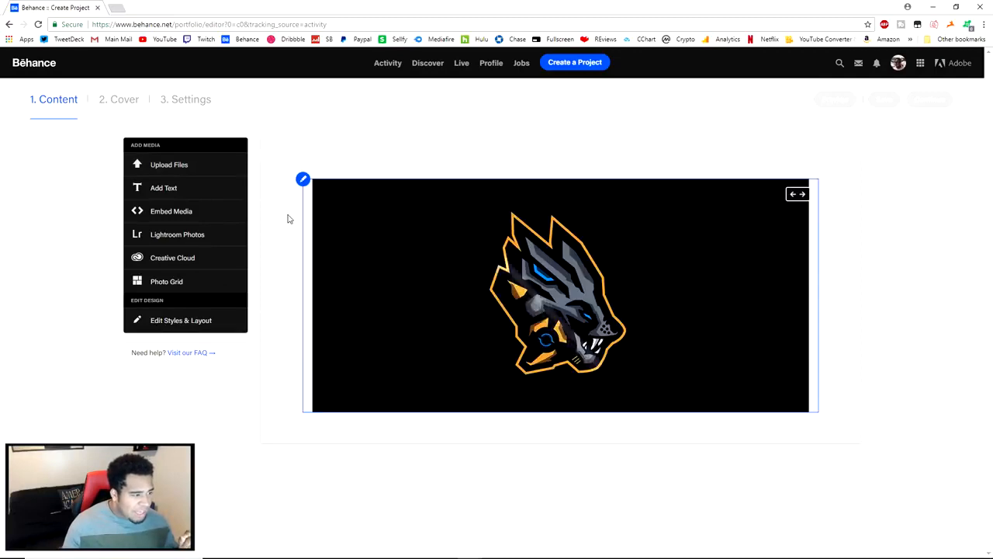
Preview the Behance project to check how the animated logo GIF plays on the page, and return to Photoshop
left_click(832, 101)
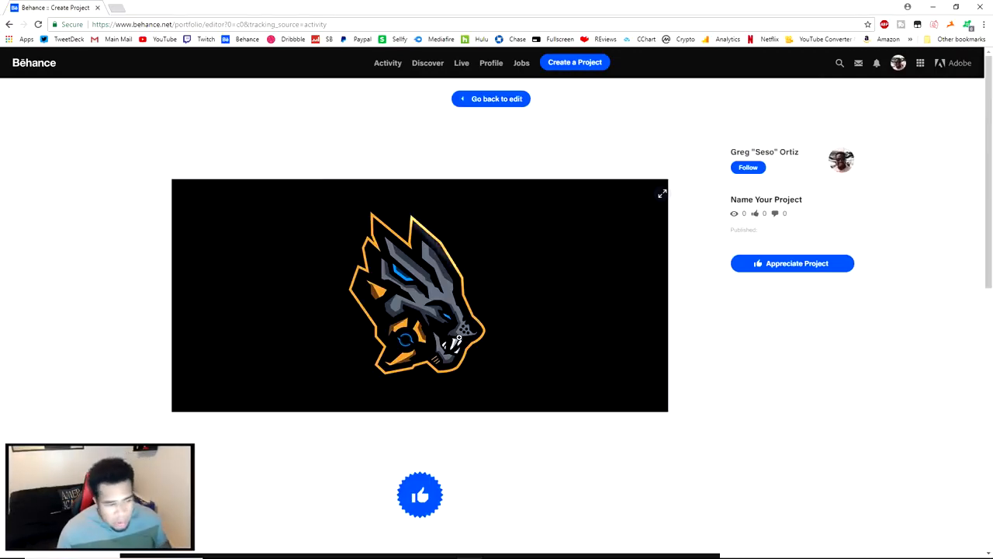
scroll(528, 314, "down", 2)
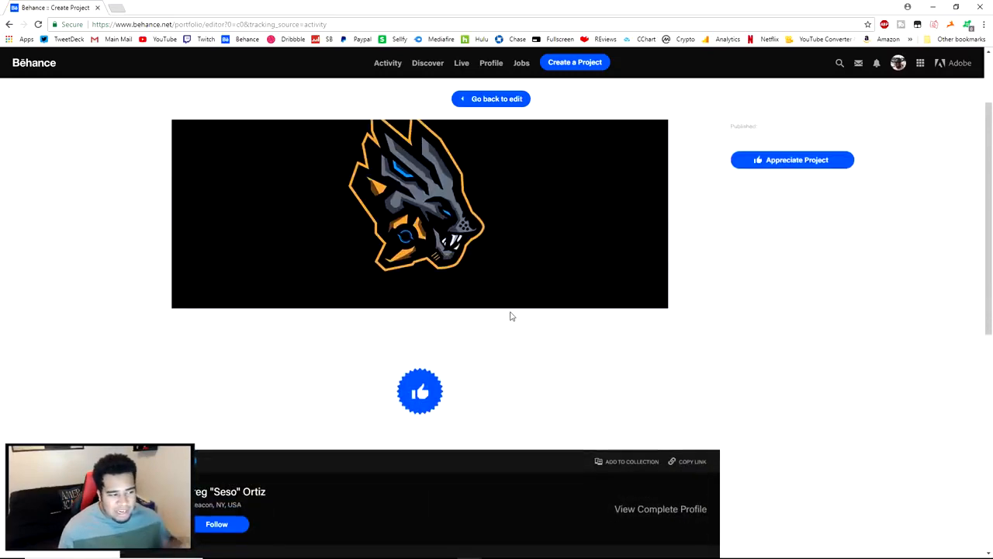
scroll(511, 316, "up", 2)
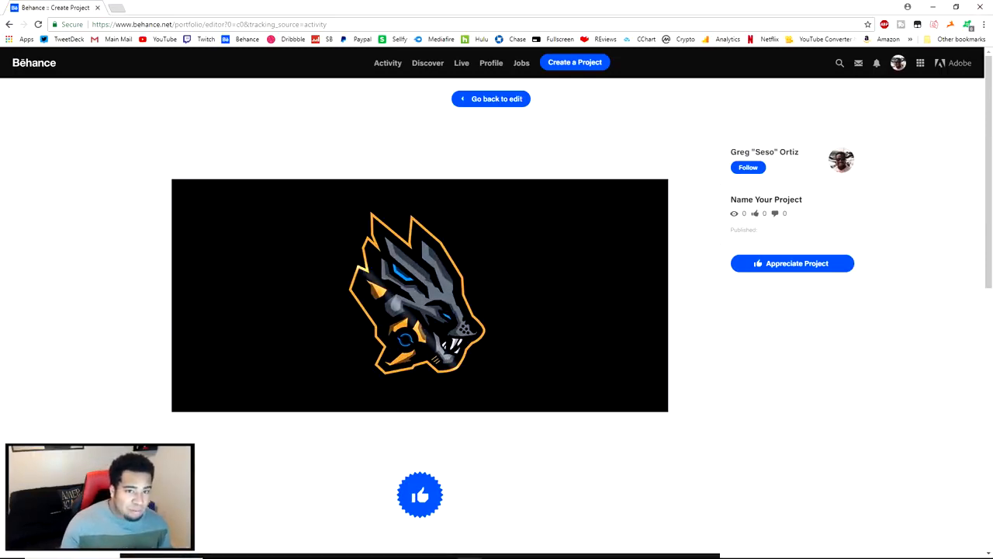
left_click(935, 7)
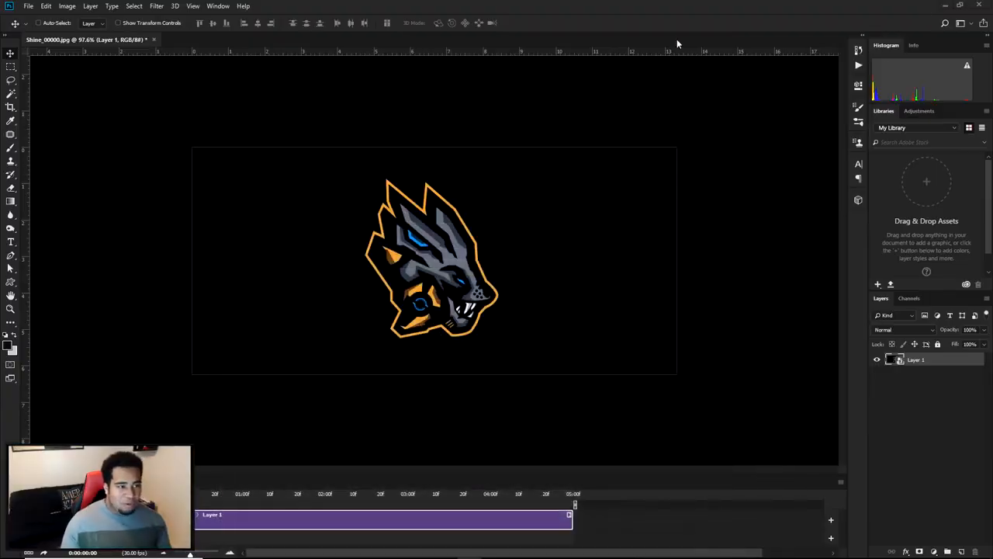